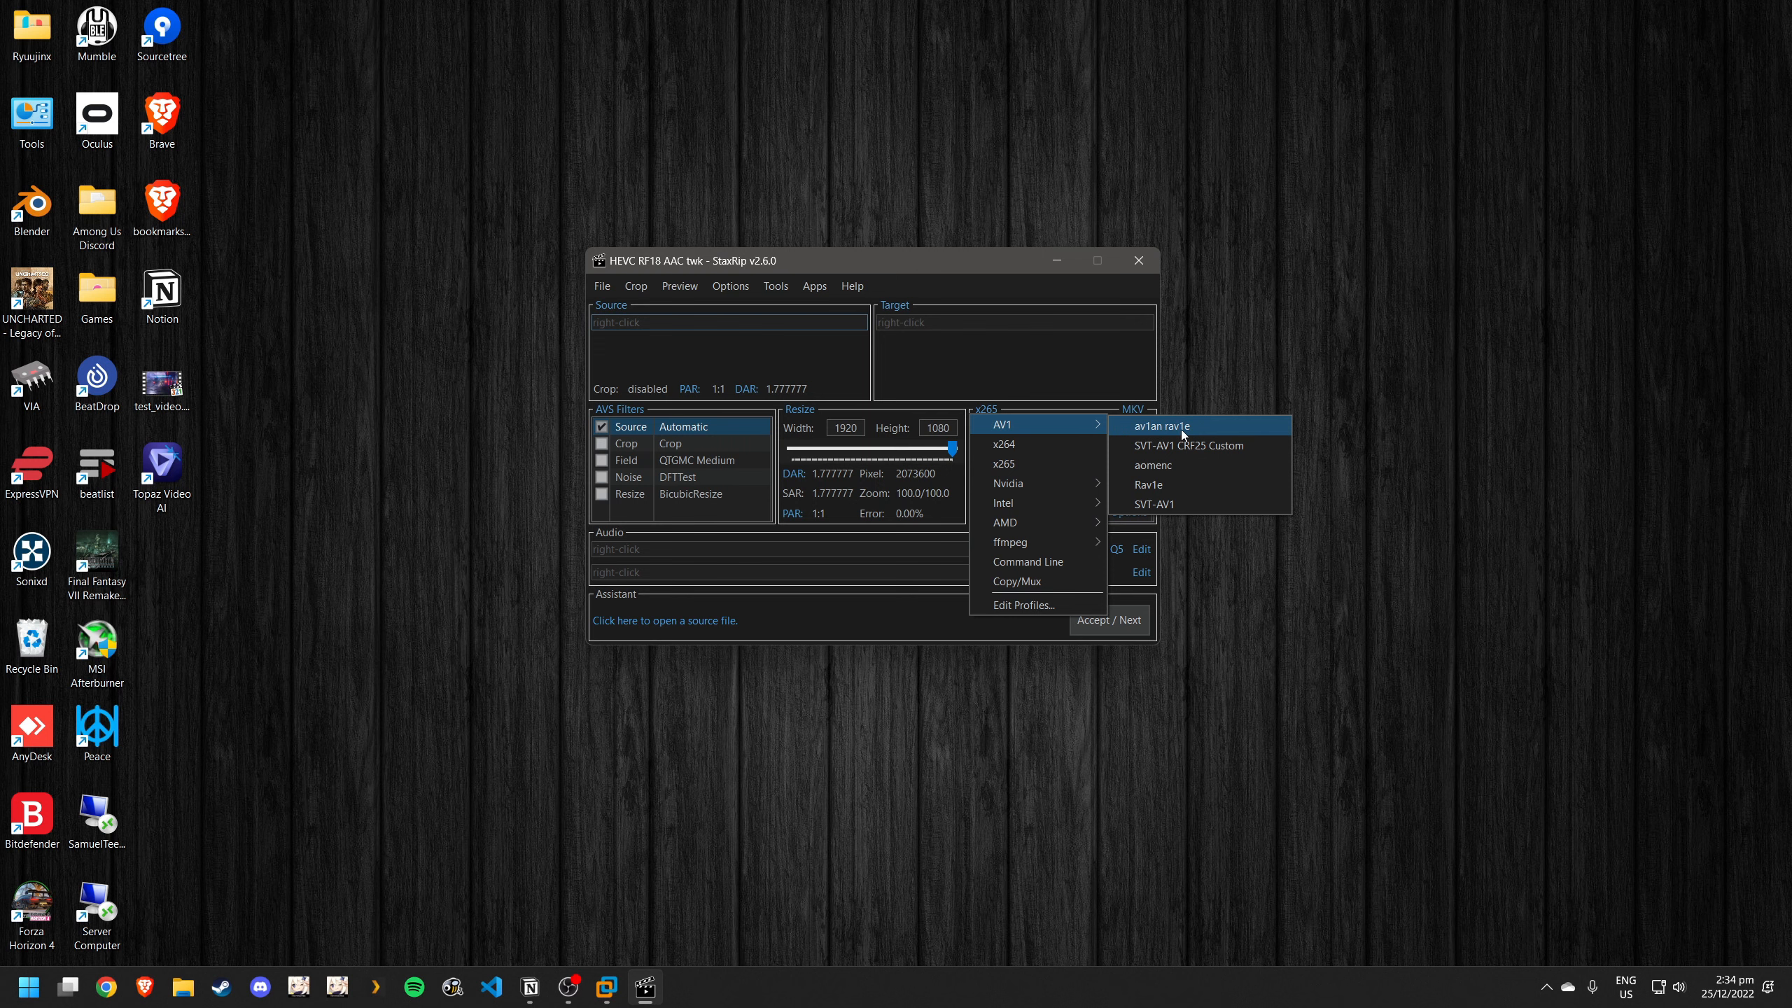
- Set the video encoder to av1an rav1e, checking its command-line options without changes, and load the desktop test video as the source
left_click(1182, 429)
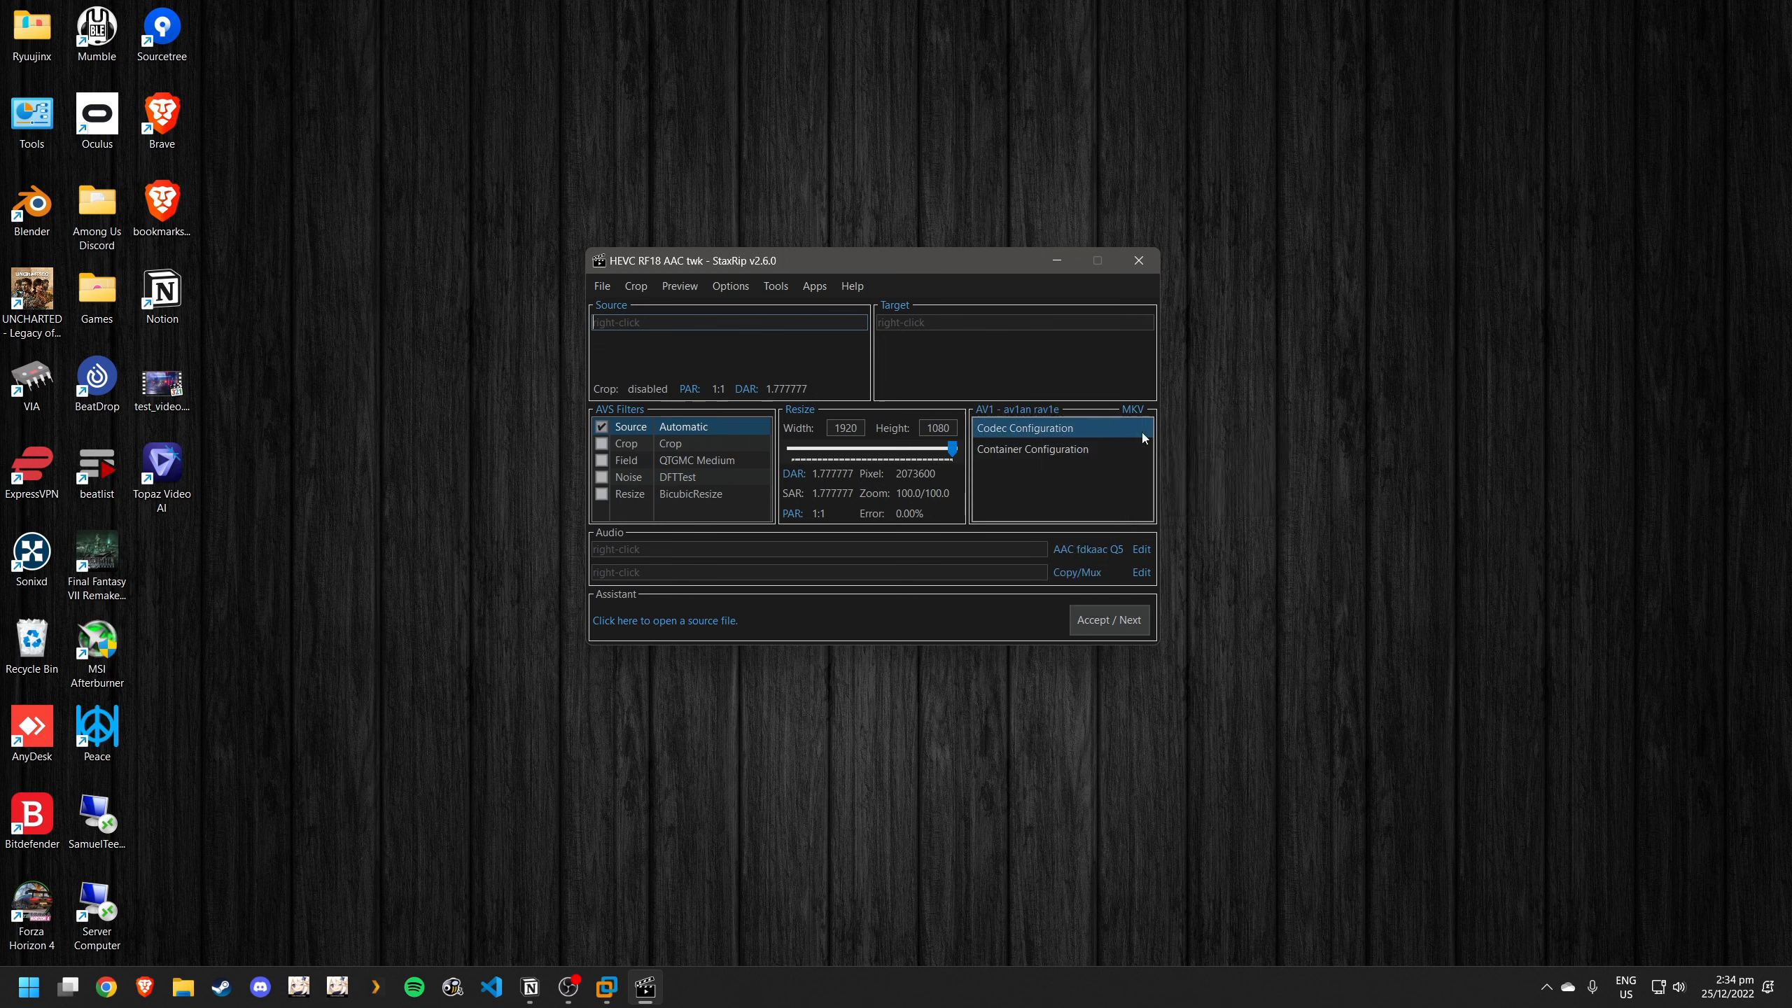
left_click(1044, 432)
left_click_drag(553, 390, 794, 403)
left_click(803, 413)
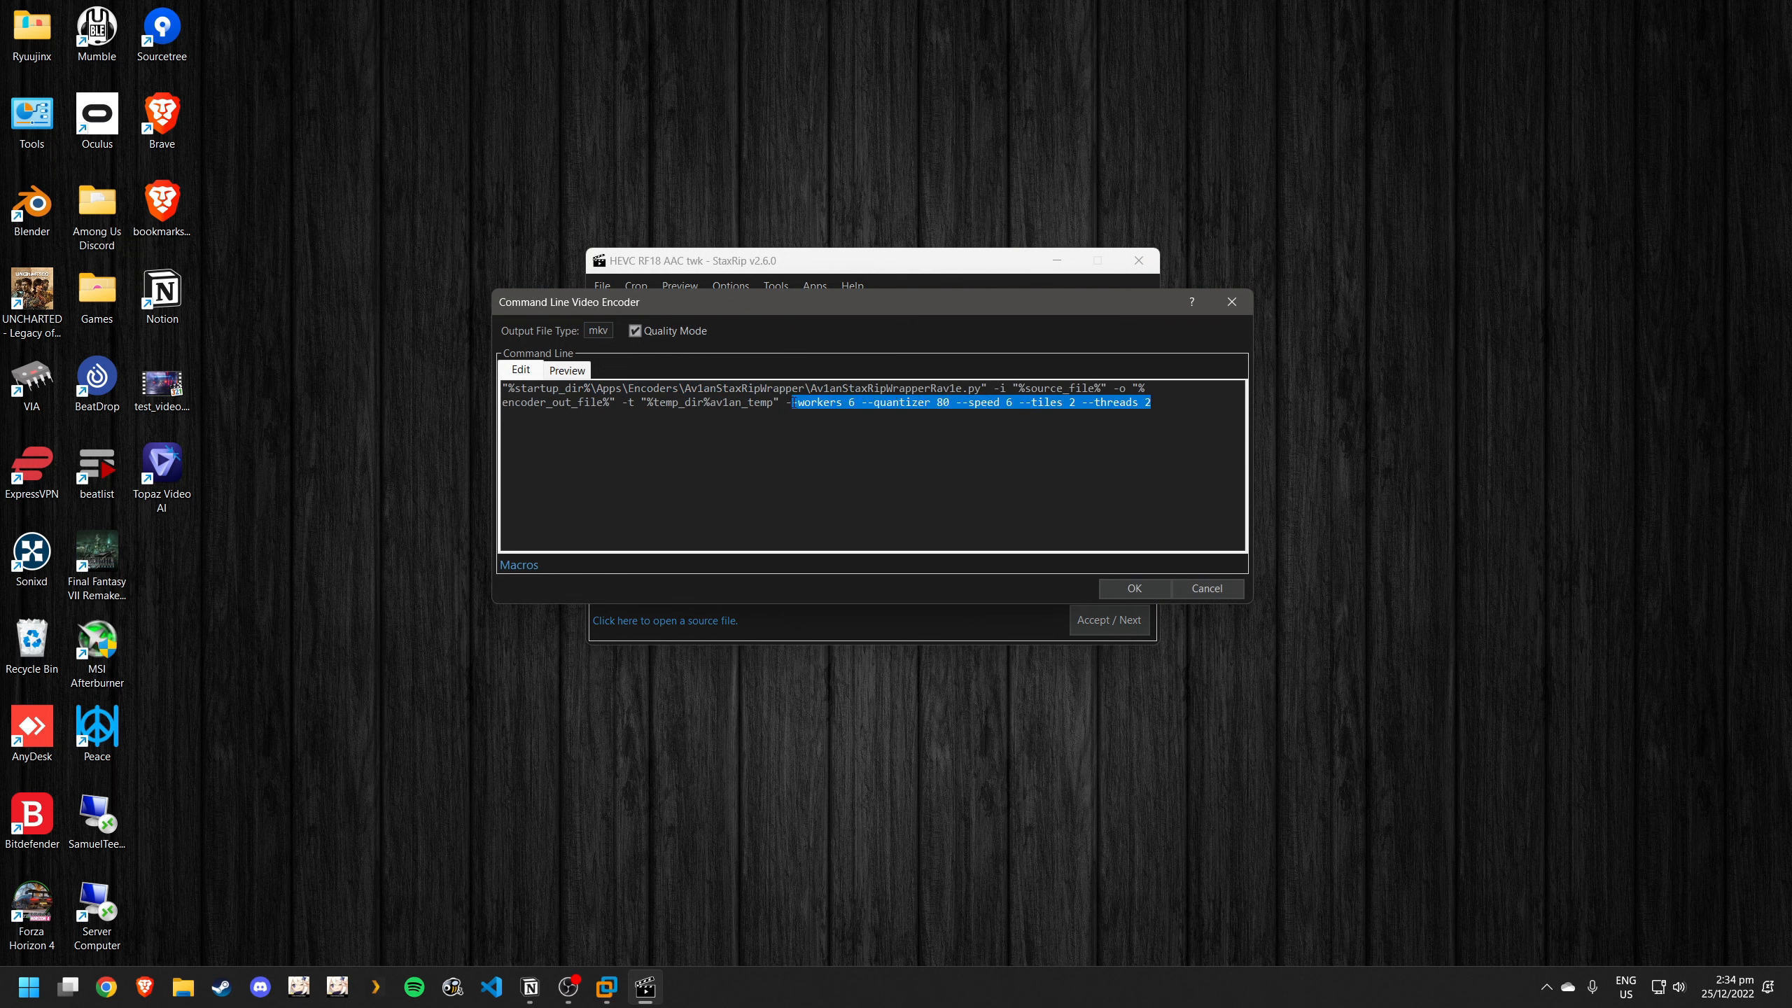
left_click(1205, 588)
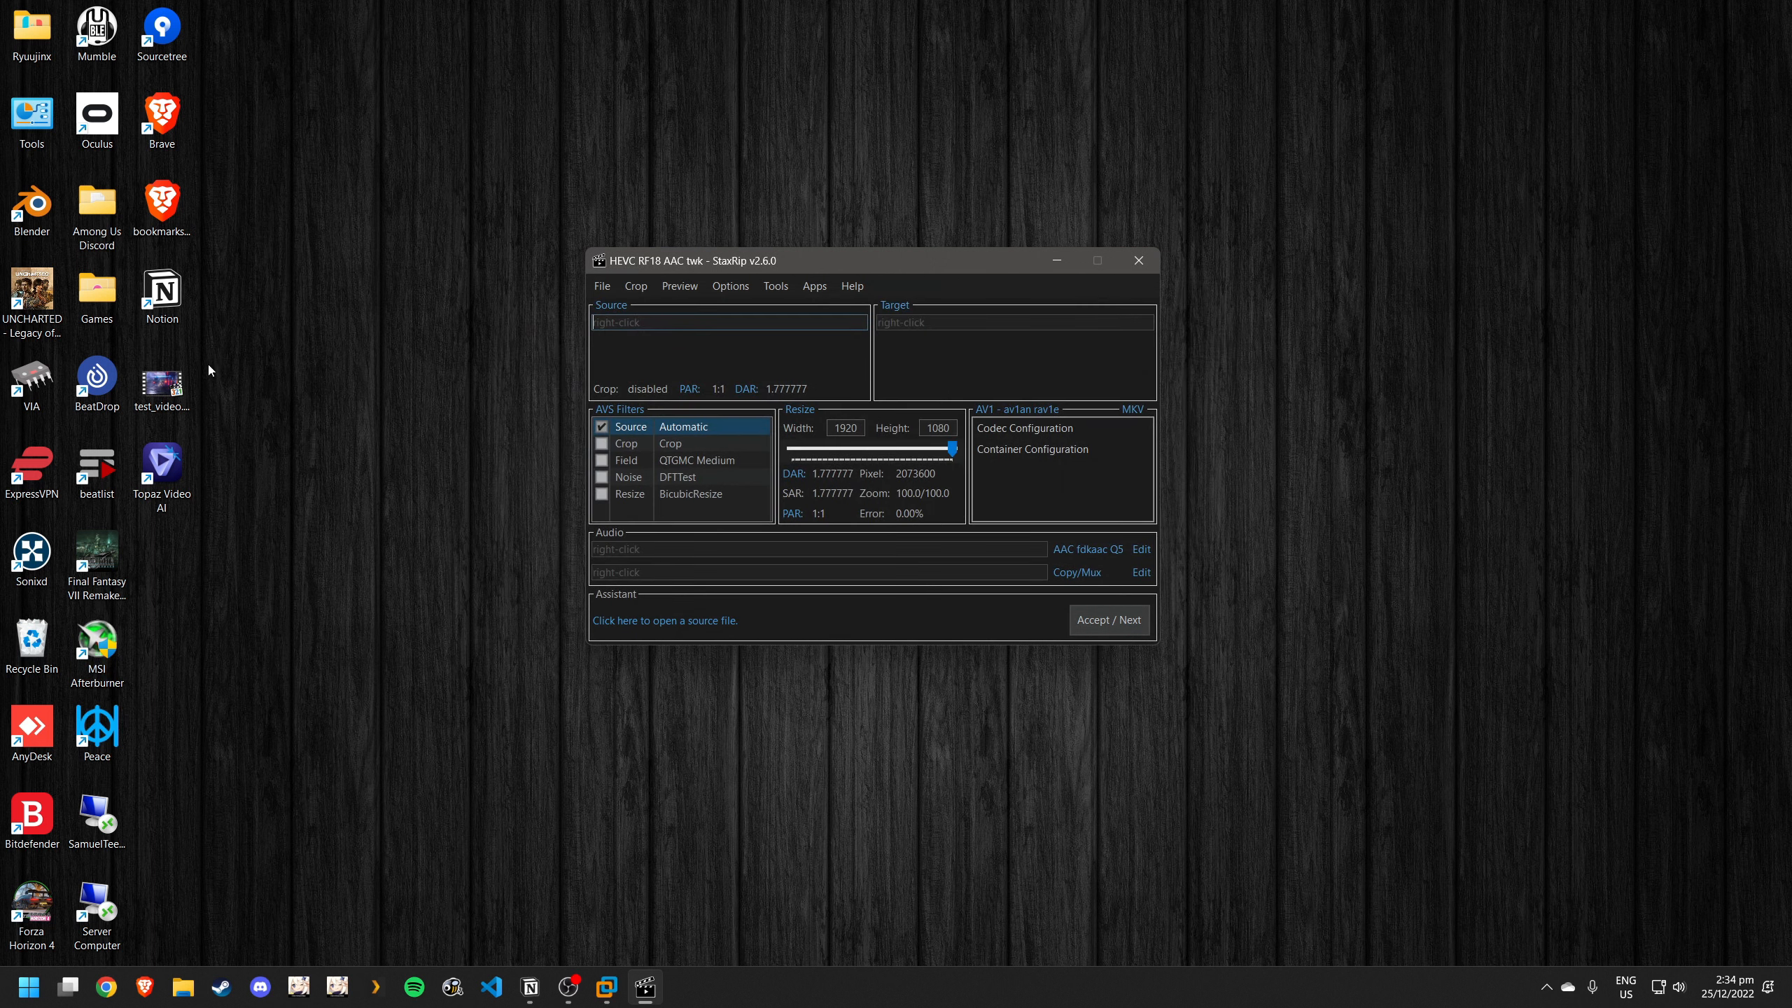
left_click_drag(173, 385, 724, 340)
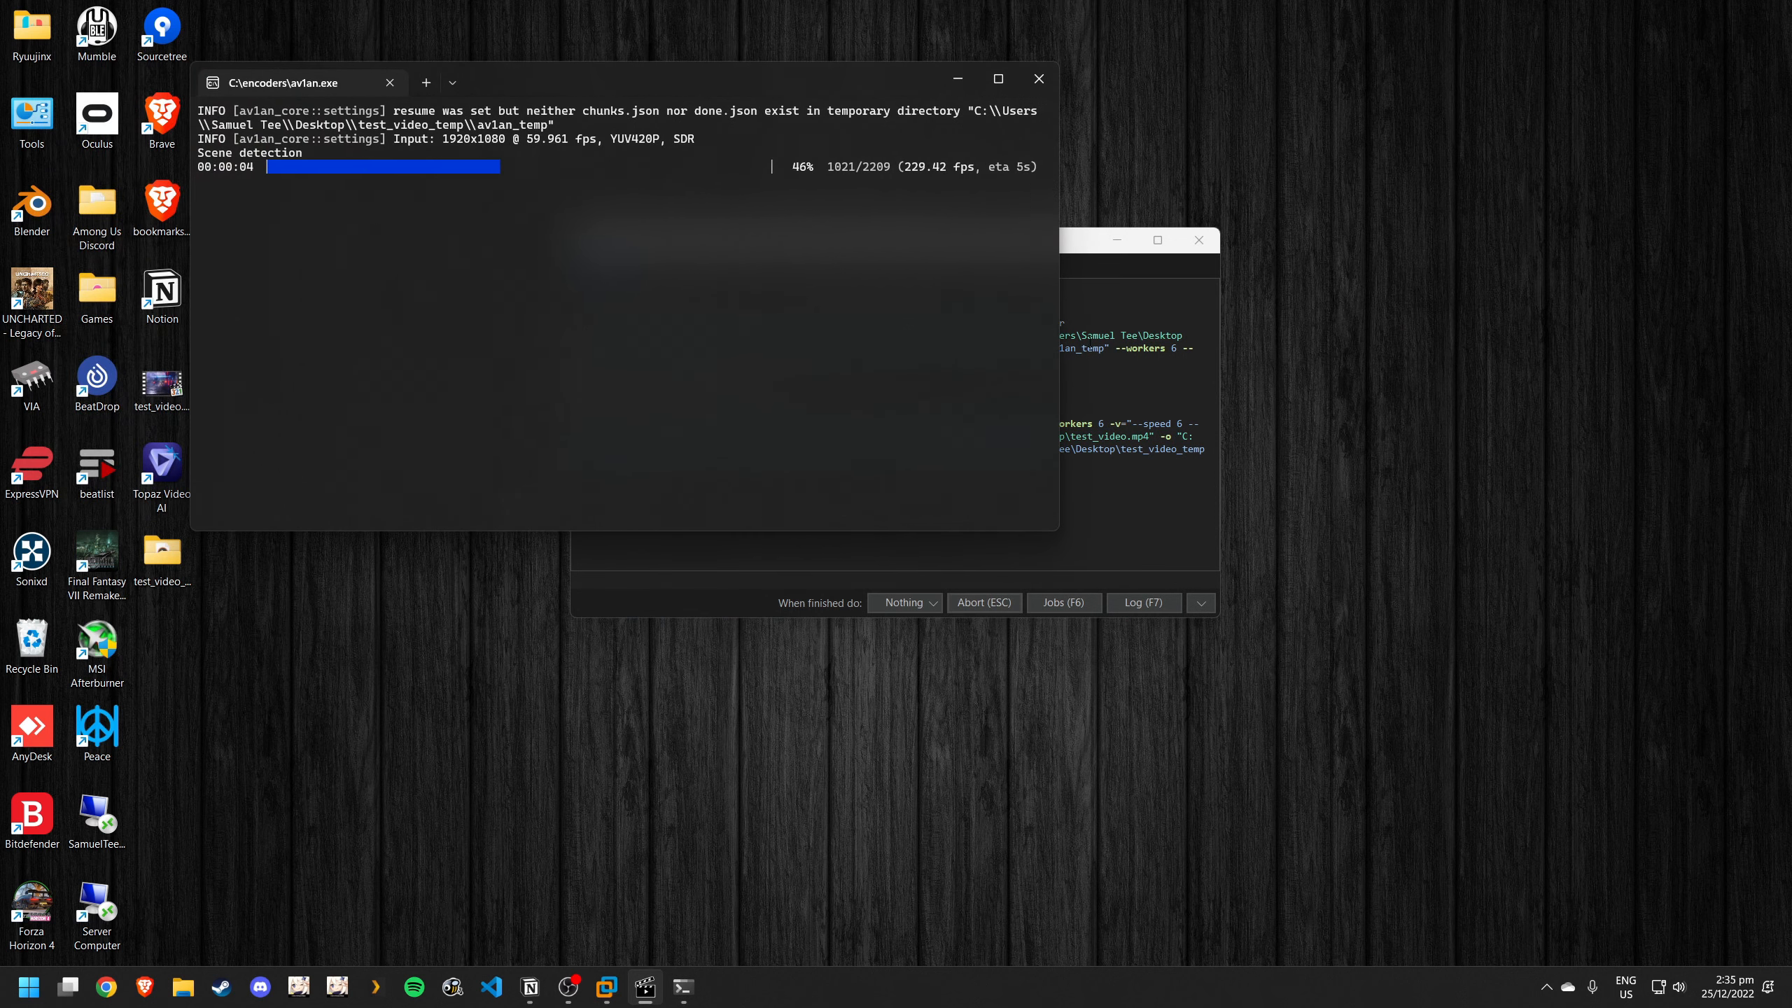
- Bring the StaxRip processing window forward and inspect its job list, then close the list
left_click(1073, 564)
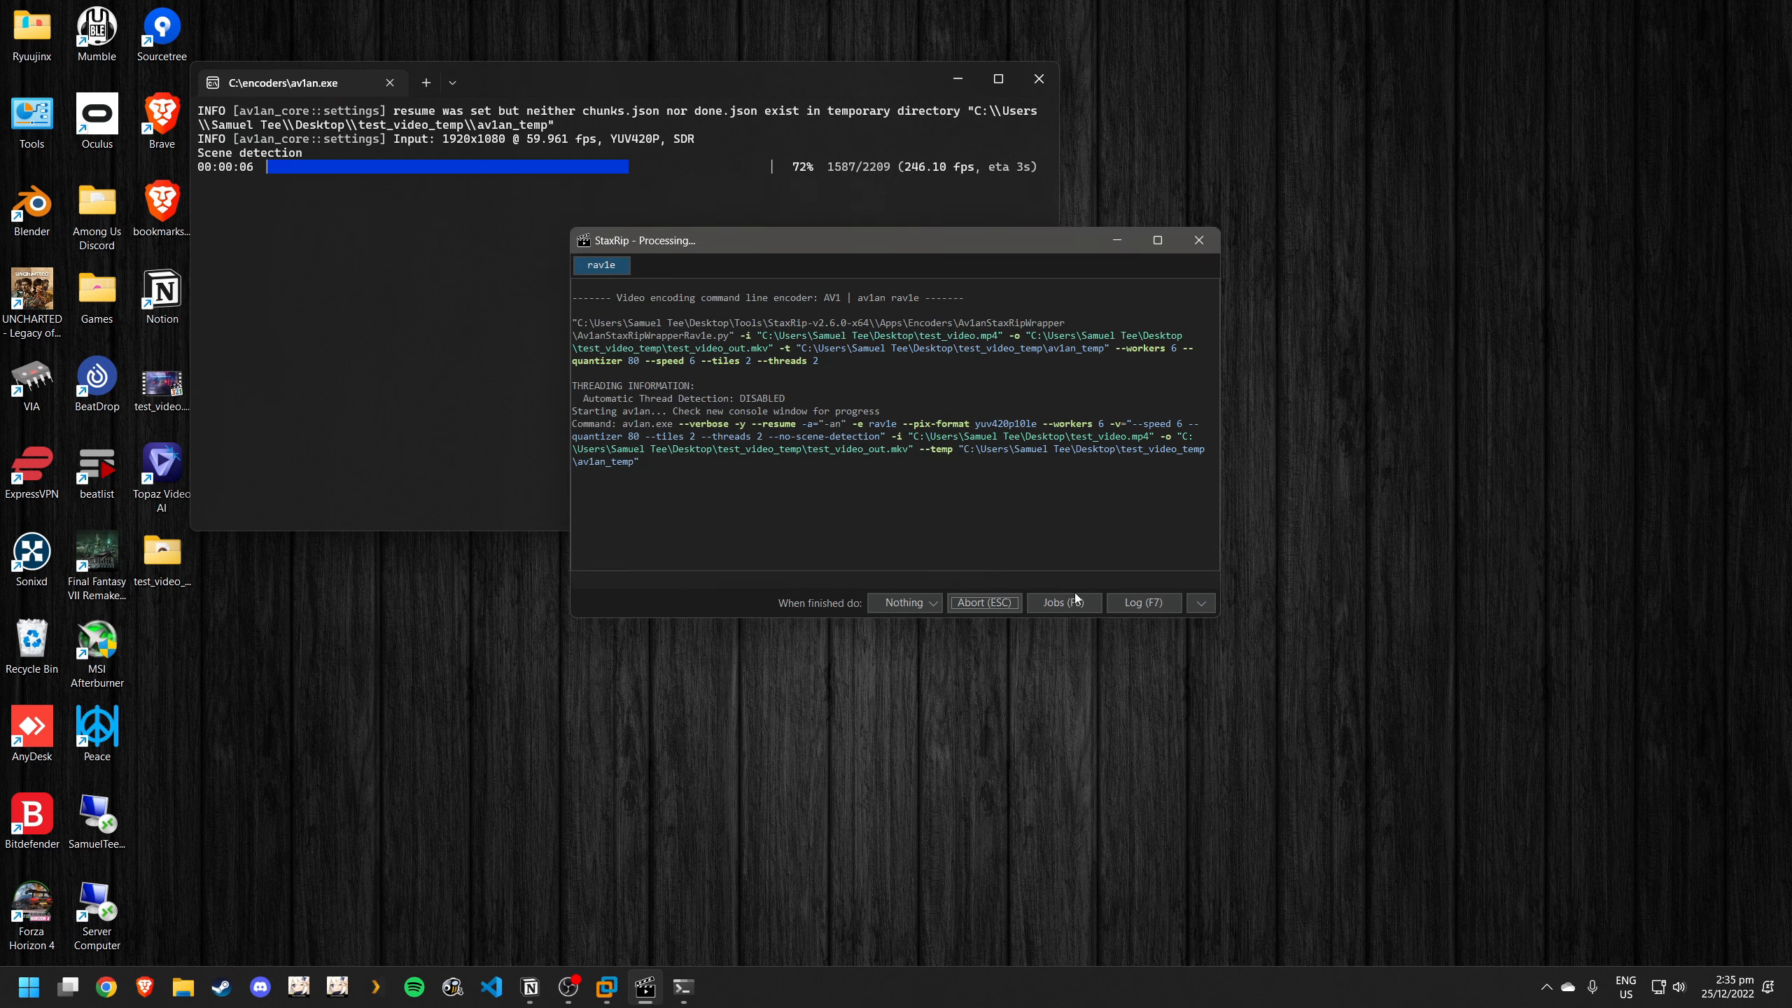
left_click(1063, 602)
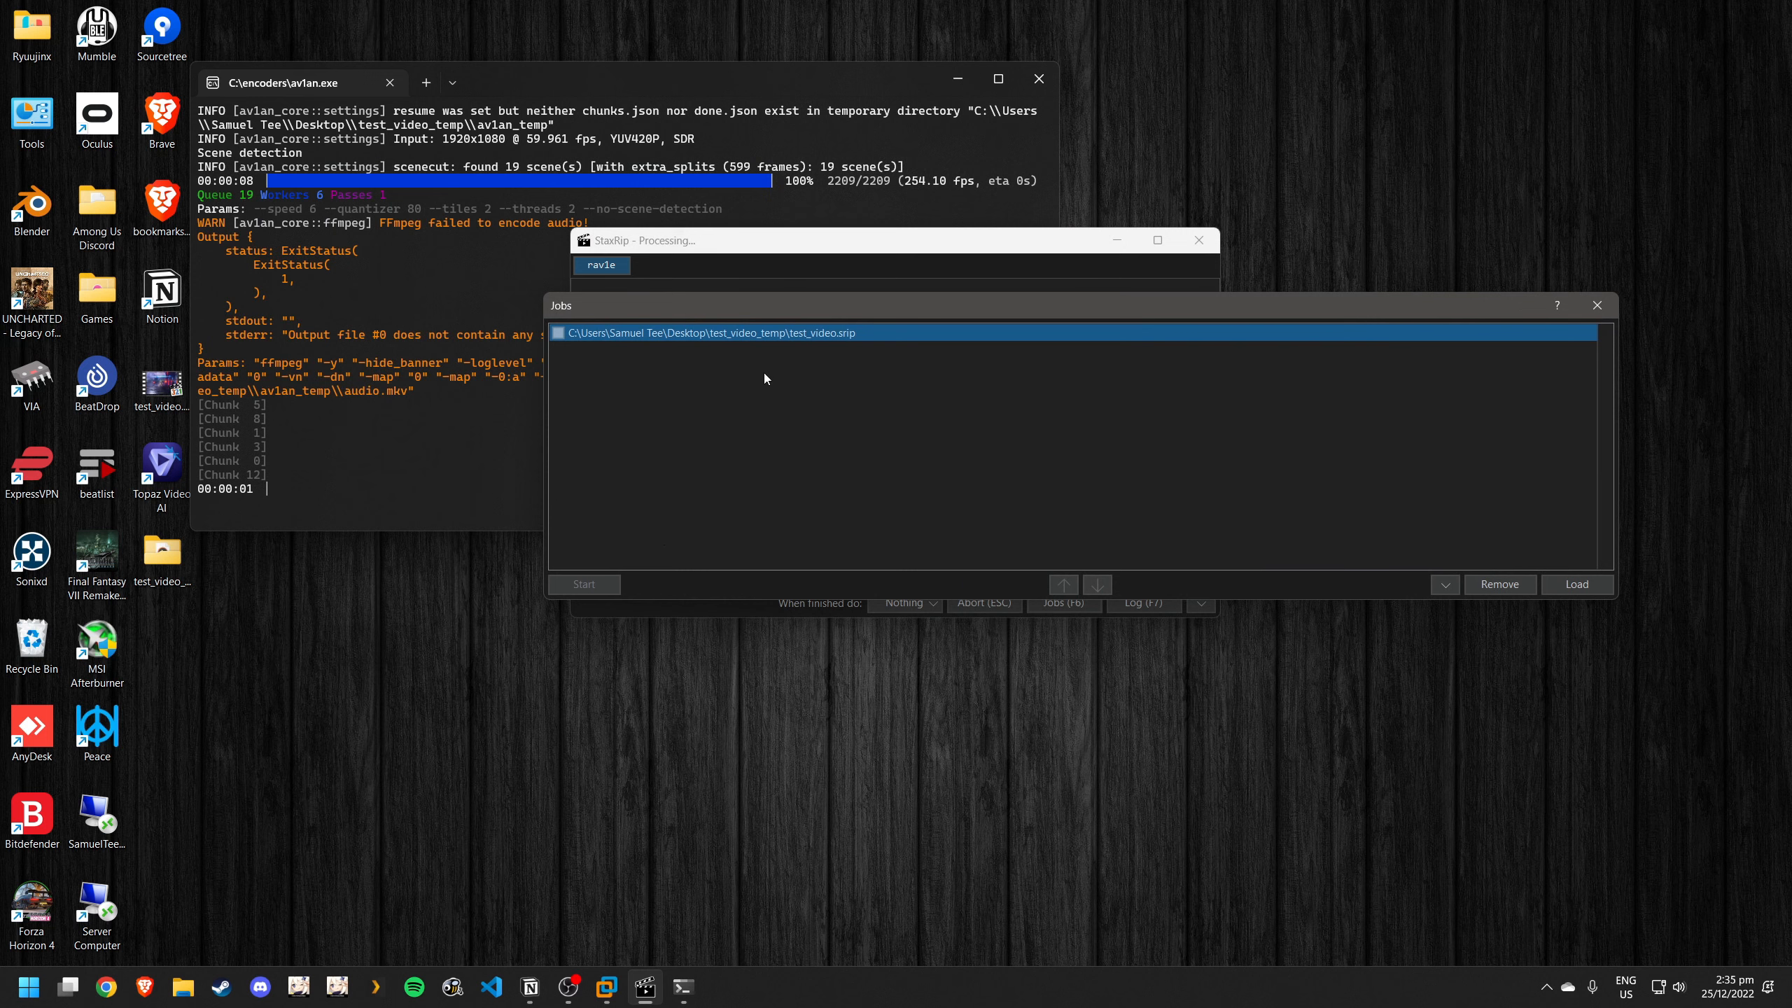
left_click_drag(746, 312, 658, 283)
left_click_drag(1527, 574, 902, 502)
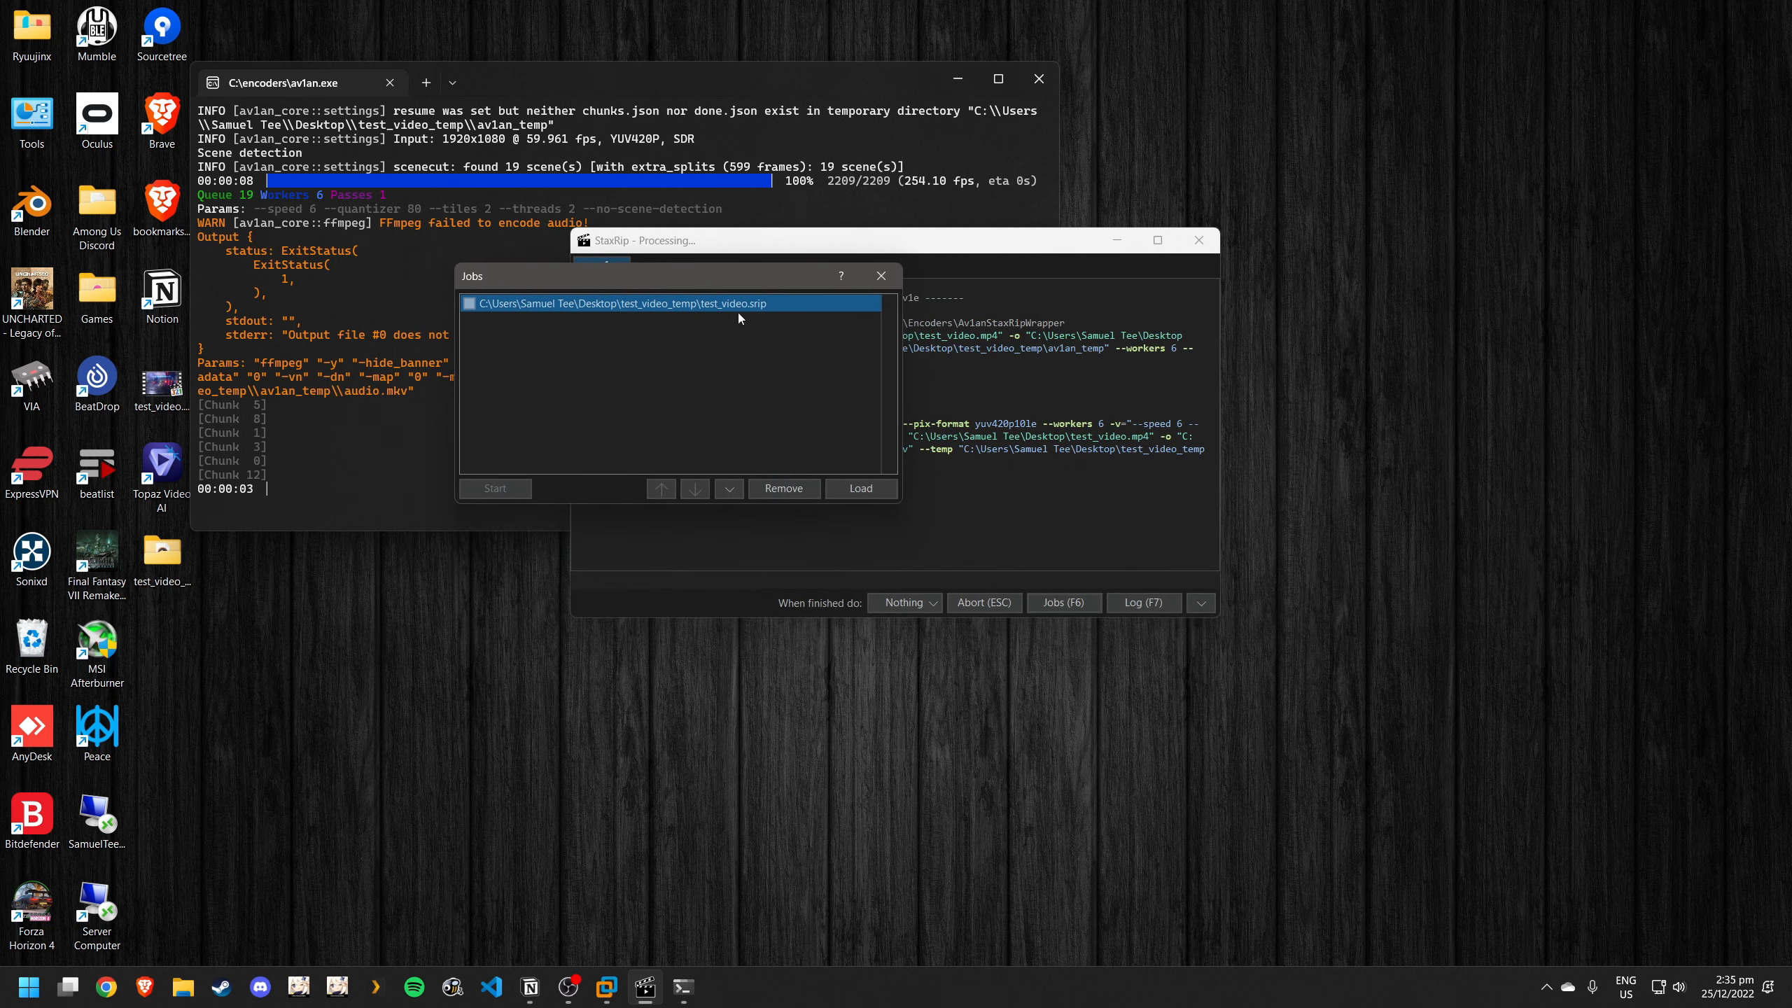
left_click_drag(695, 278, 1030, 320)
left_click(1216, 316)
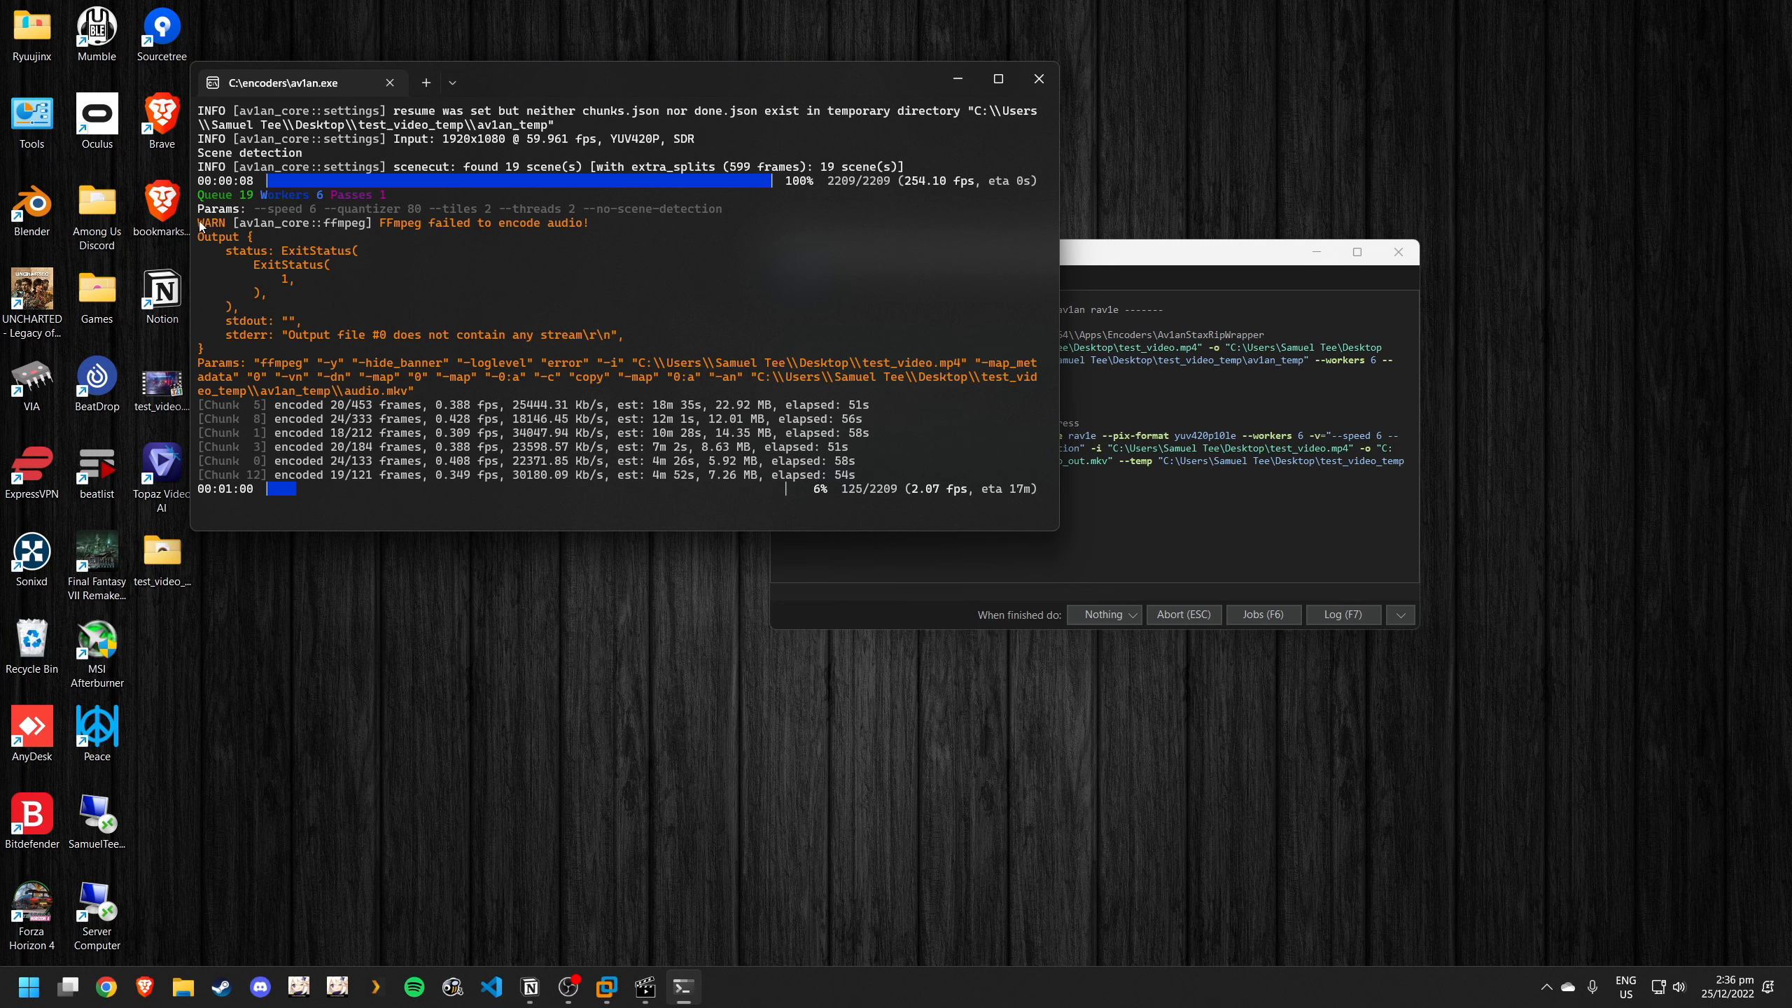
- Examine the FFmpeg audio warning and its "-an" parameter in the av1an console, with the processing window moved aside
left_click_drag(200, 223, 585, 225)
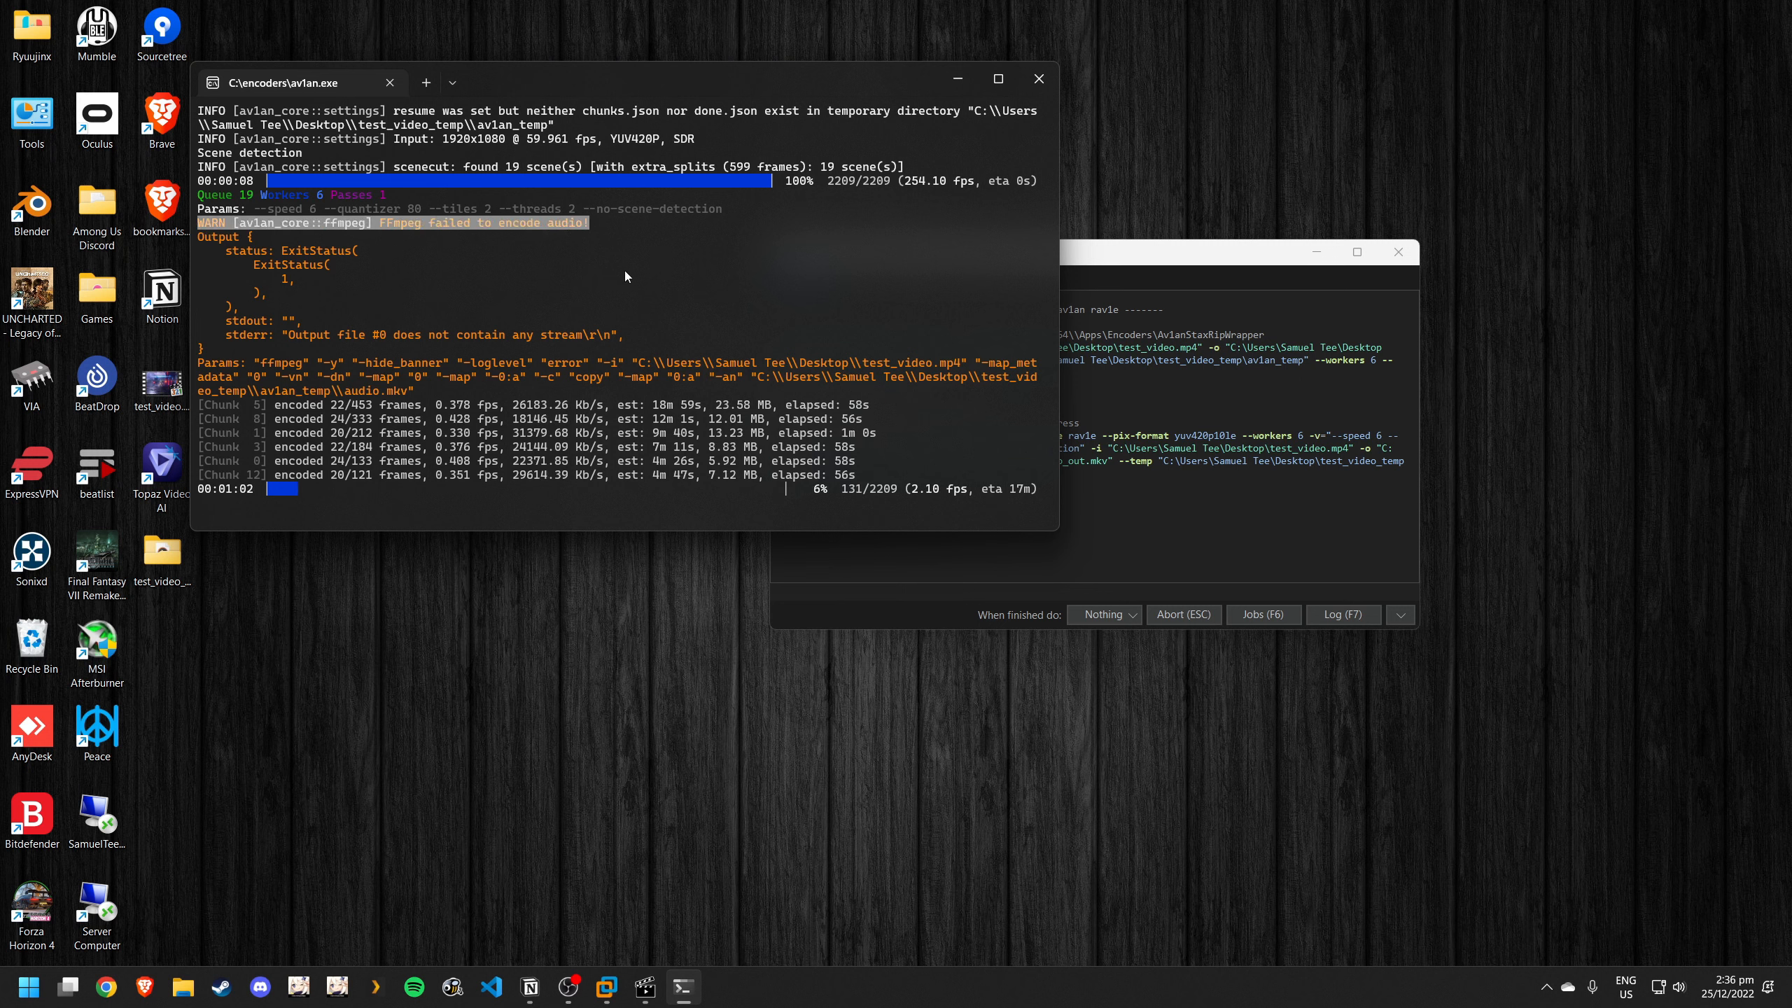
left_click(585, 292)
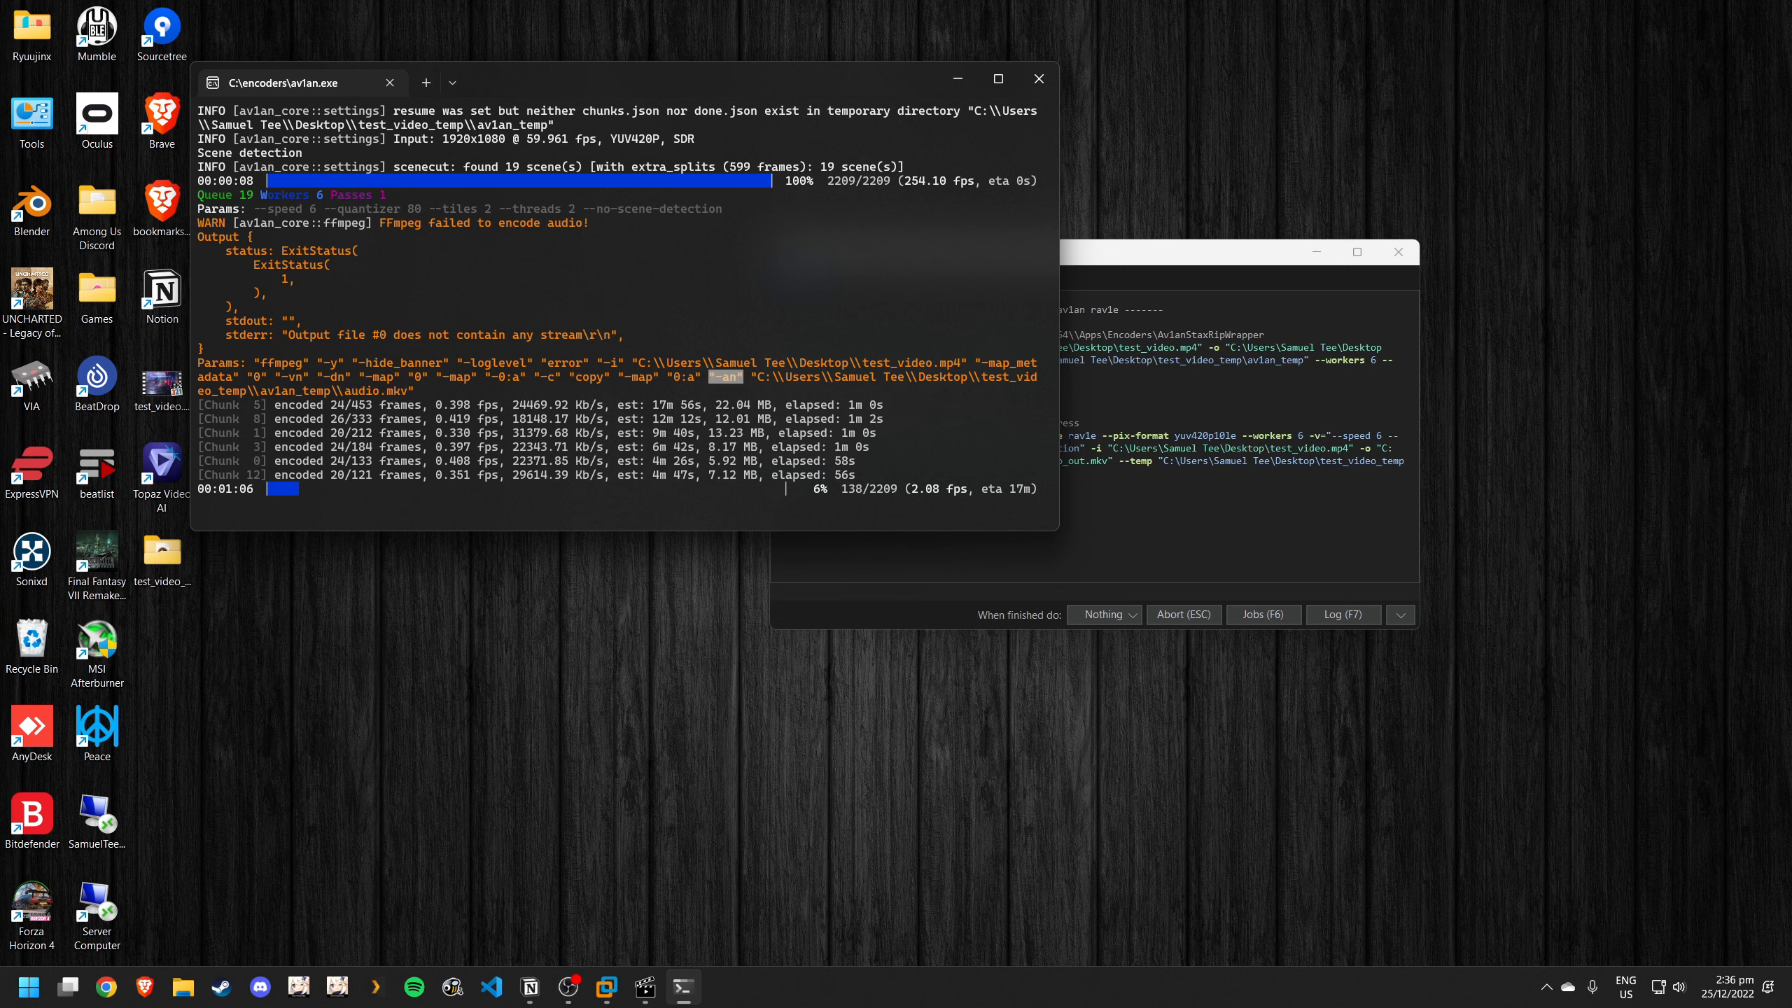
left_click(1090, 253)
left_click_drag(979, 261, 1101, 225)
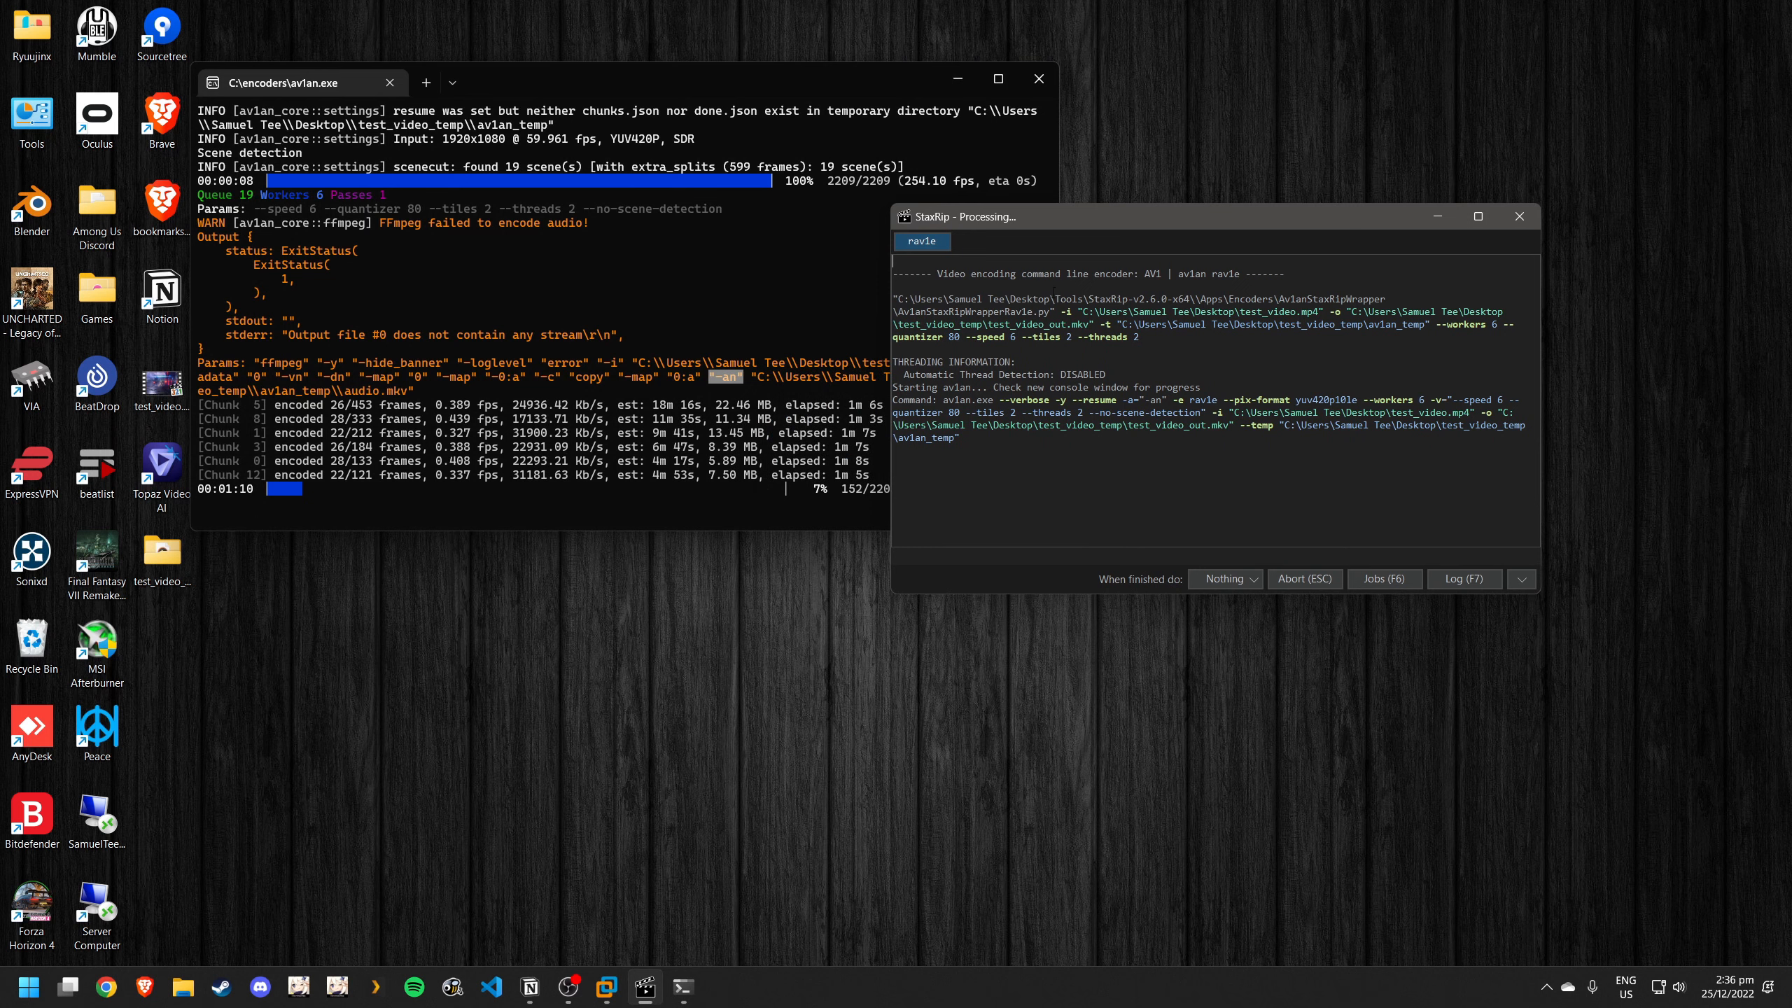
left_click(703, 369)
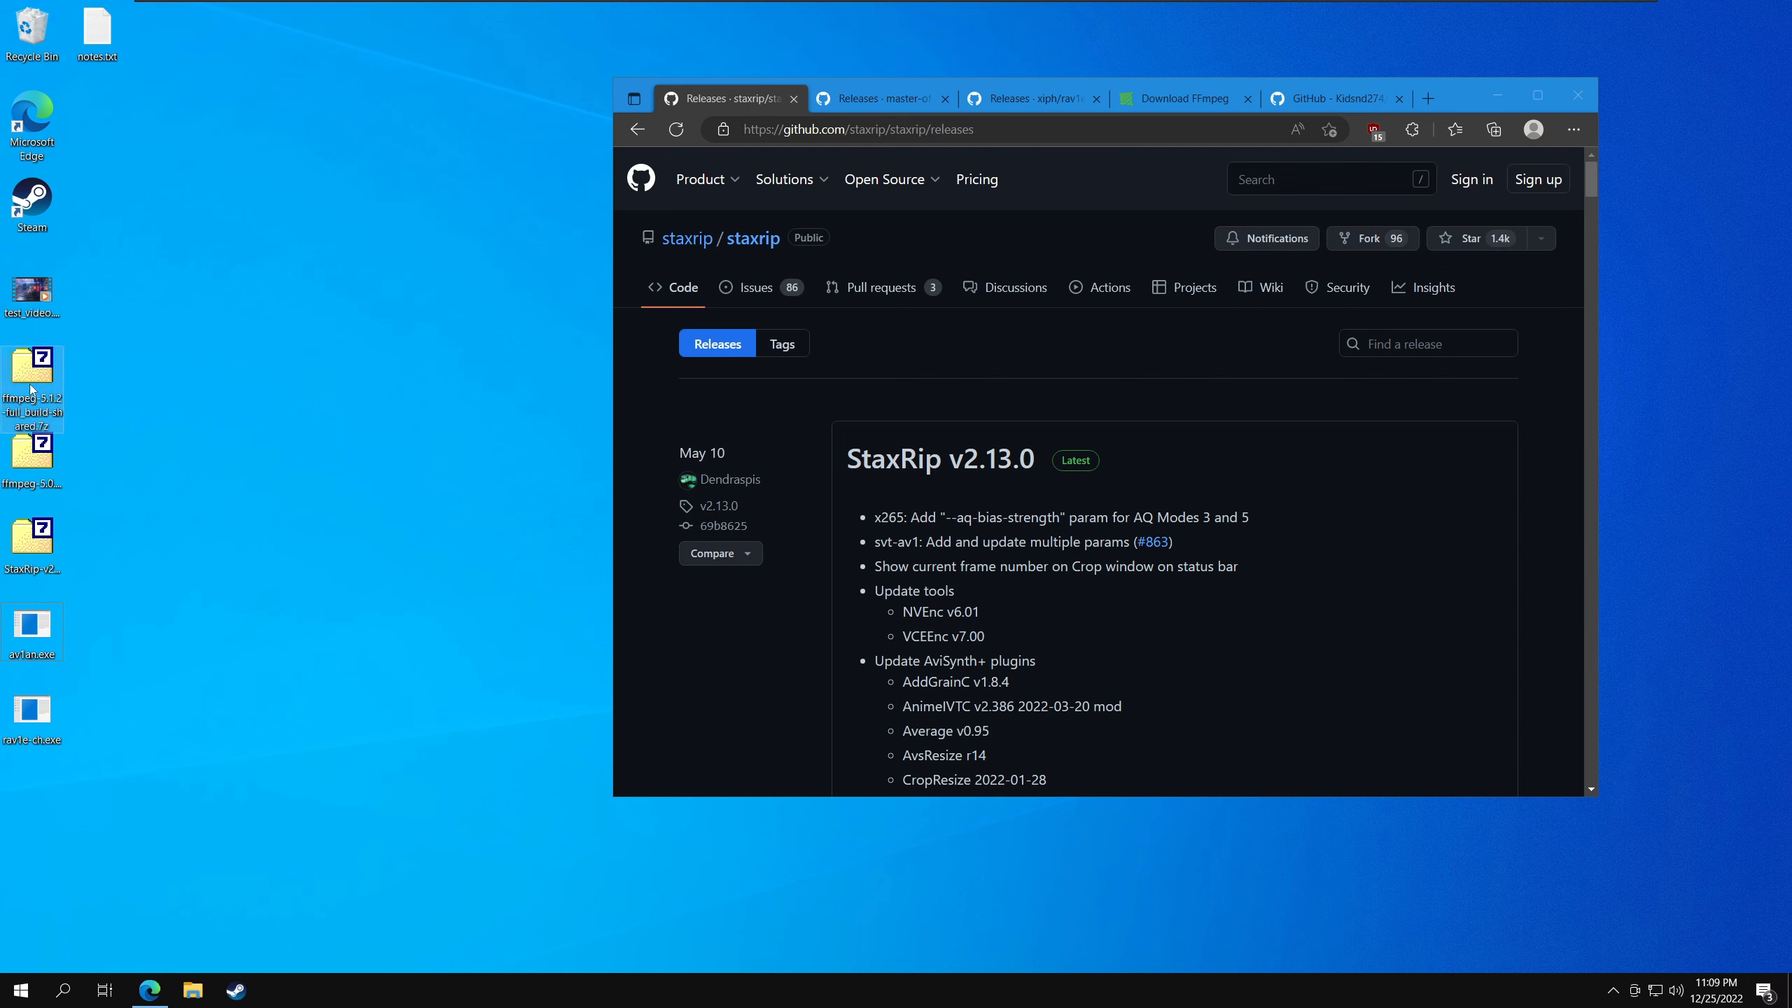
- Delete the second FFmpeg archive from the desktop and extract the StaxRip-v2.13.0-x64 folder from its archive onto the desktop
left_click(42, 463)
key("Delete")
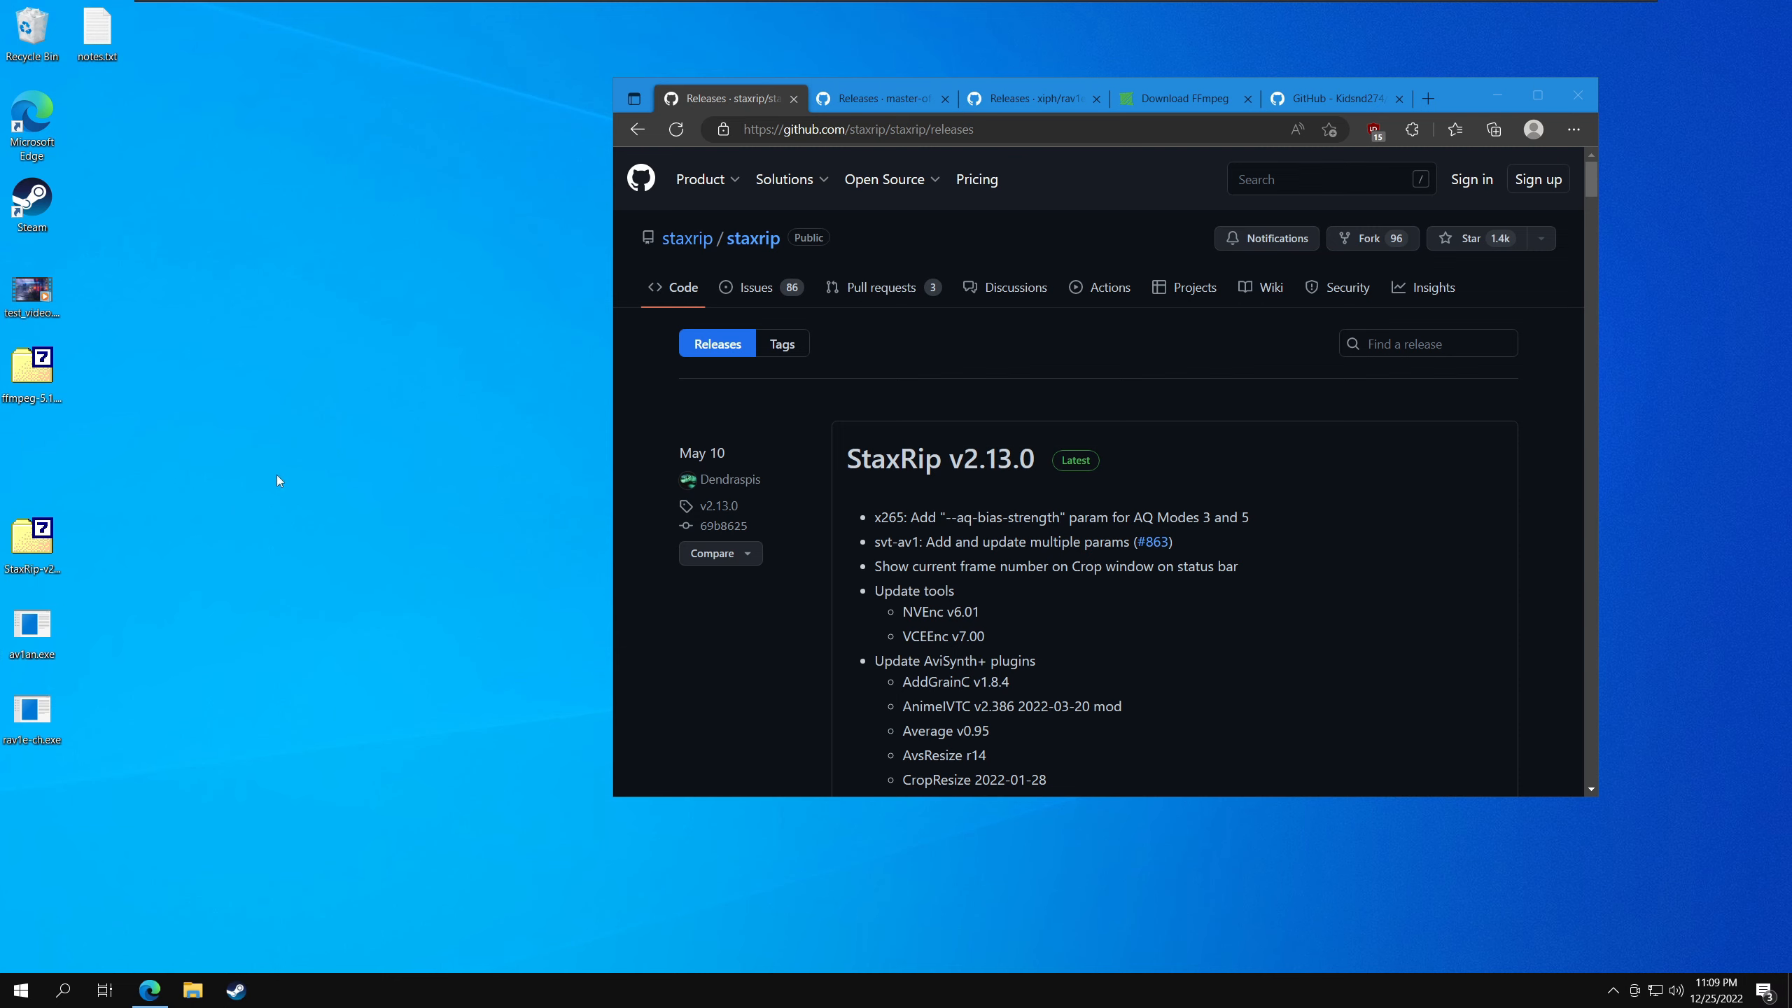
double_click(32, 455)
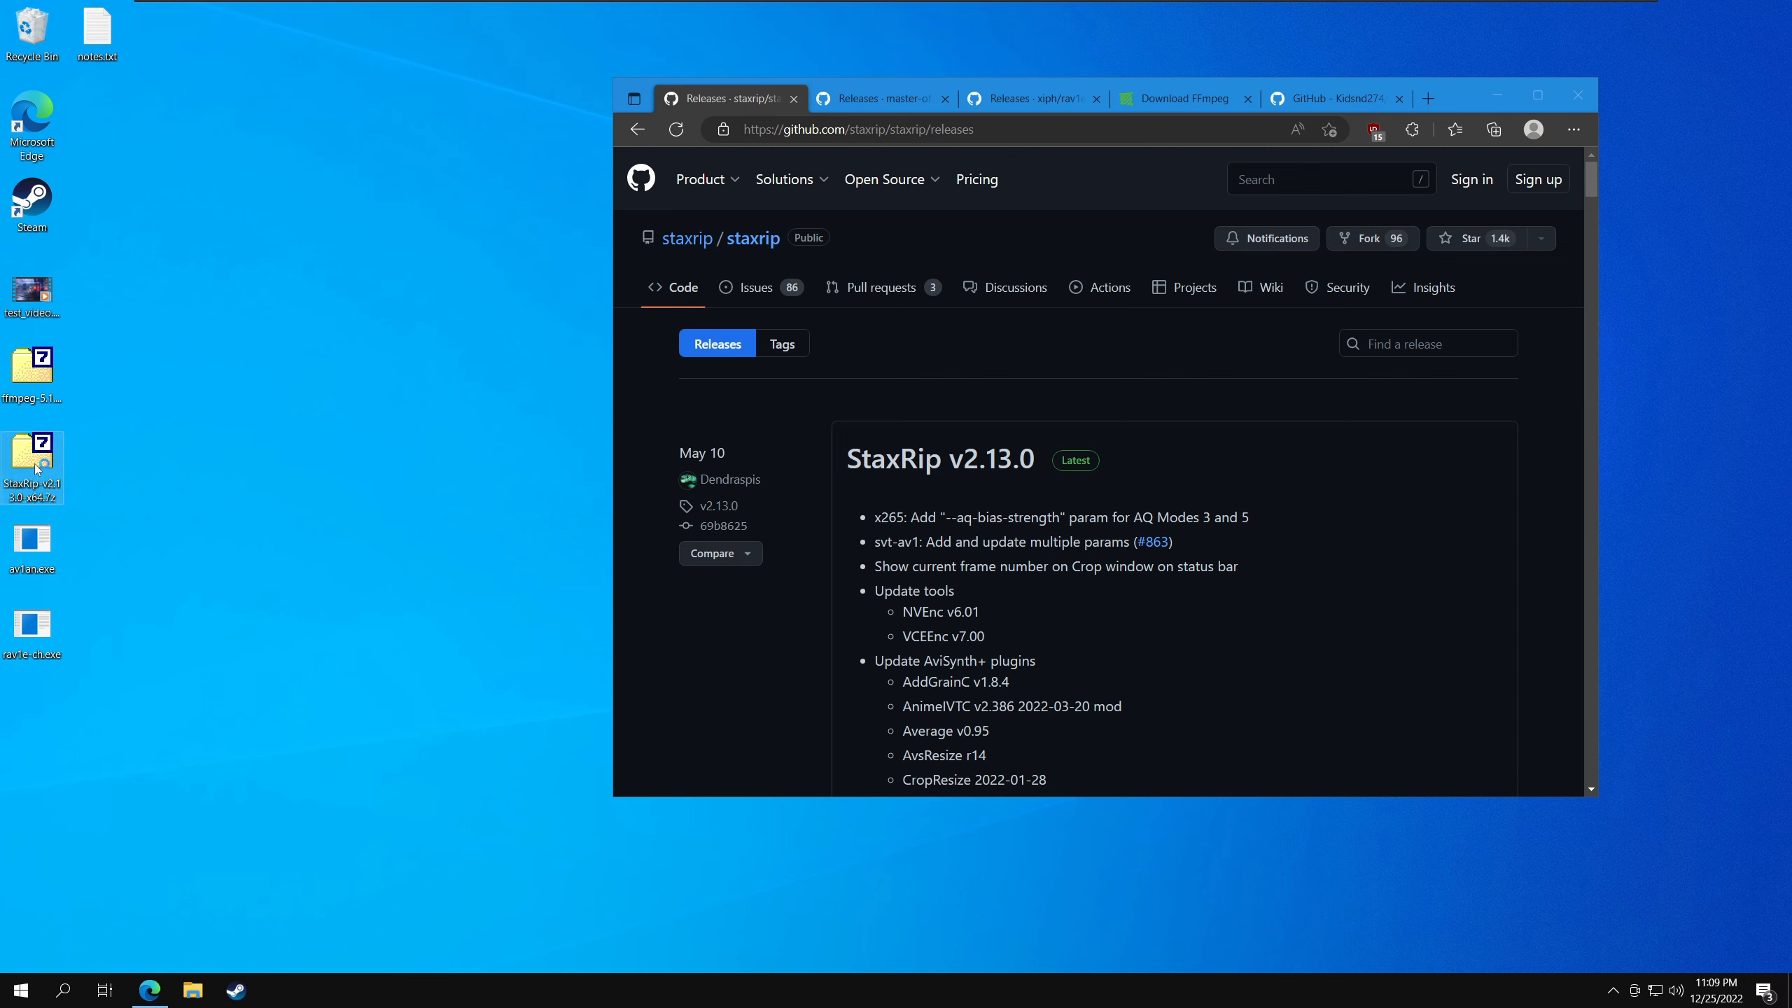
left_click_drag(740, 267, 109, 227)
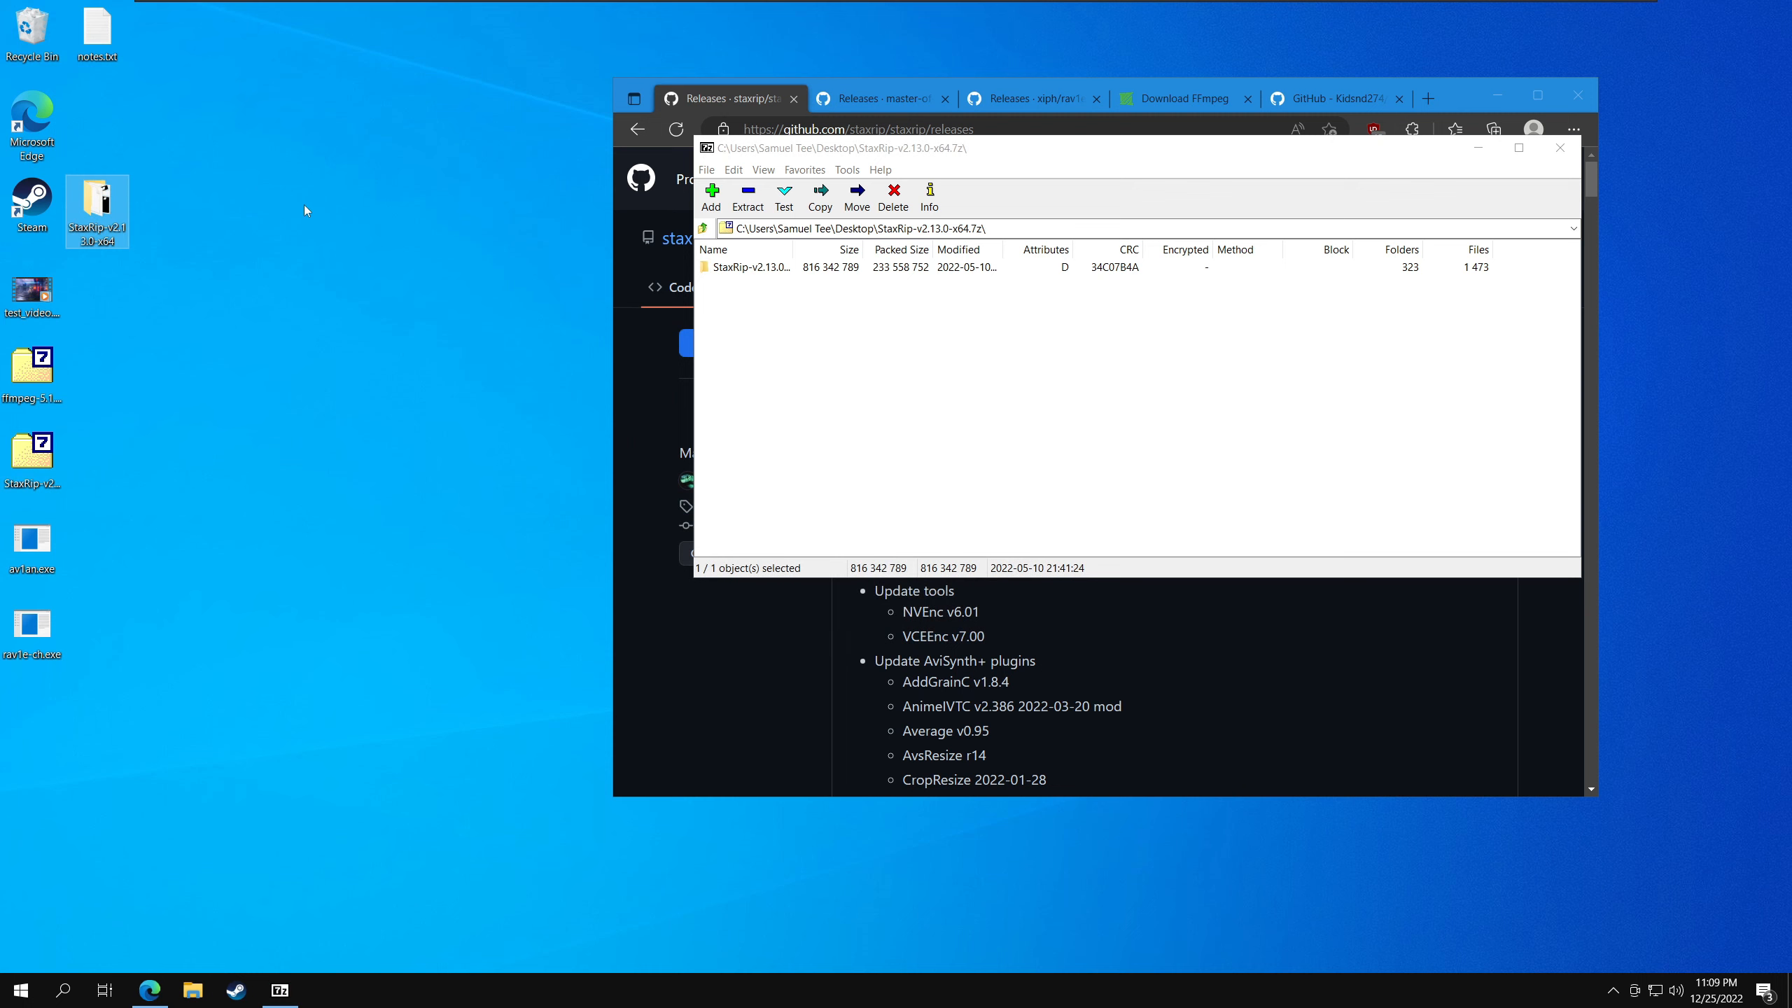
- Create a folder named Av1an inside the Apps\Encoders folder of the extracted StaxRip-v2.13.0-x64
double_click(98, 205)
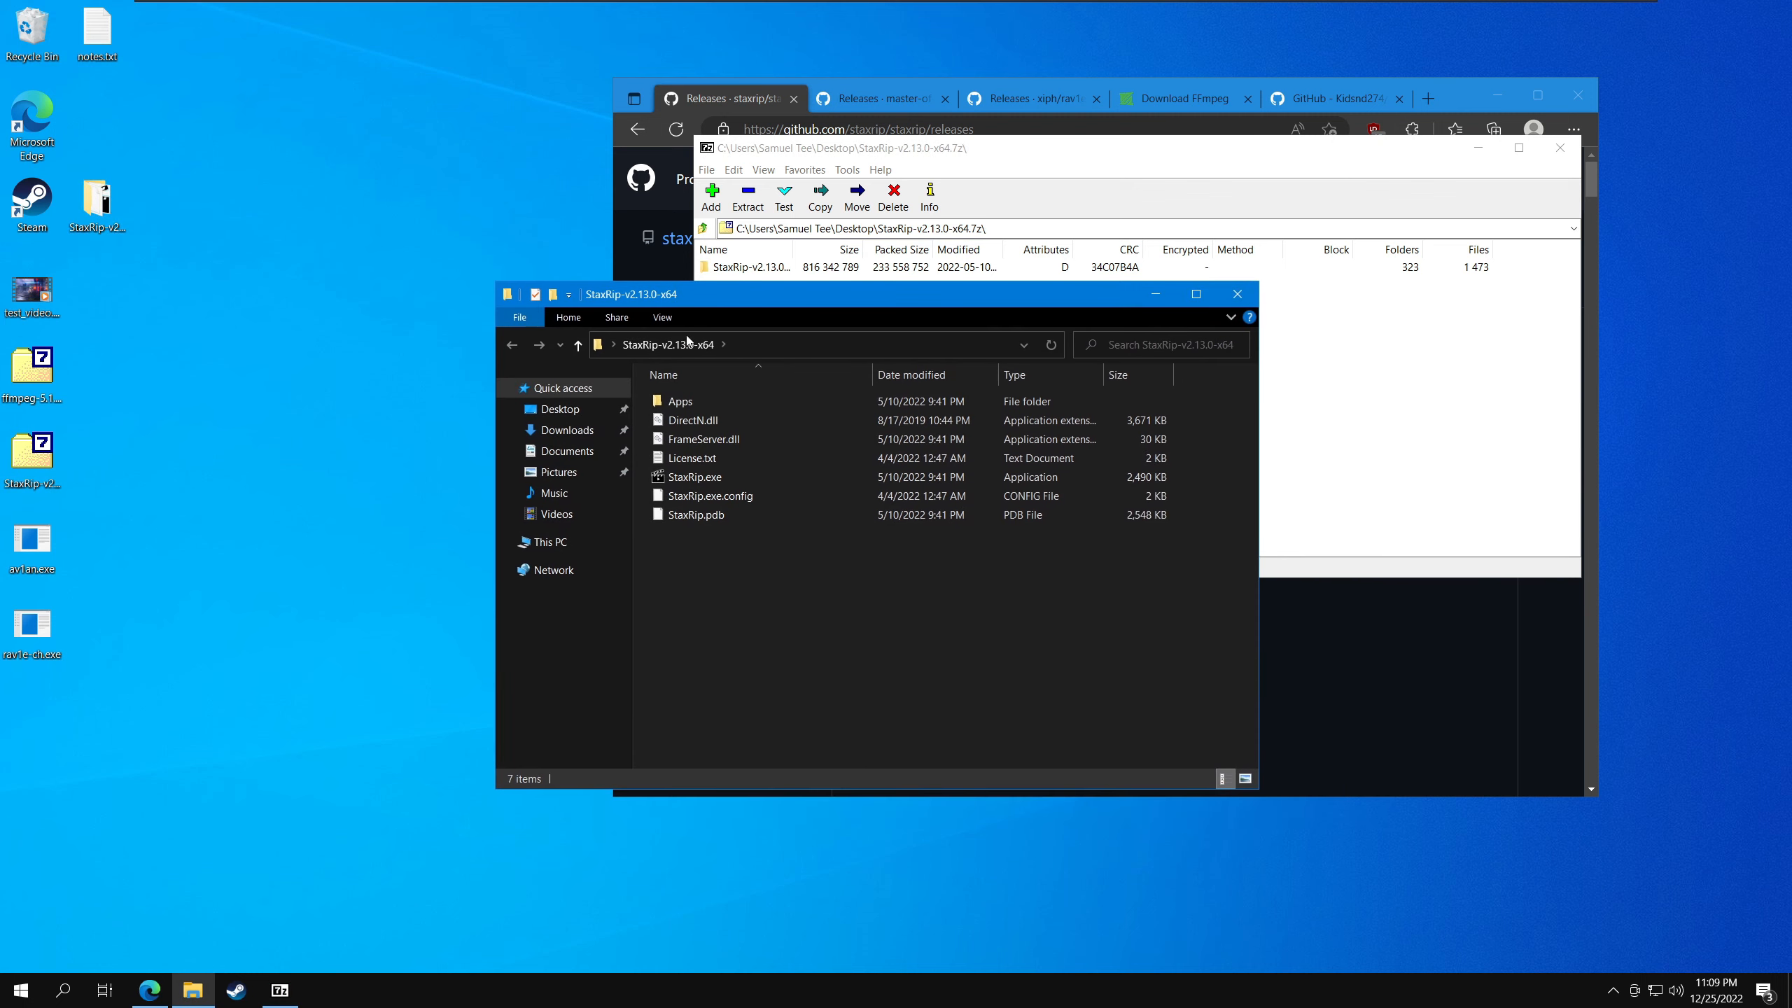
double_click(681, 404)
double_click(700, 442)
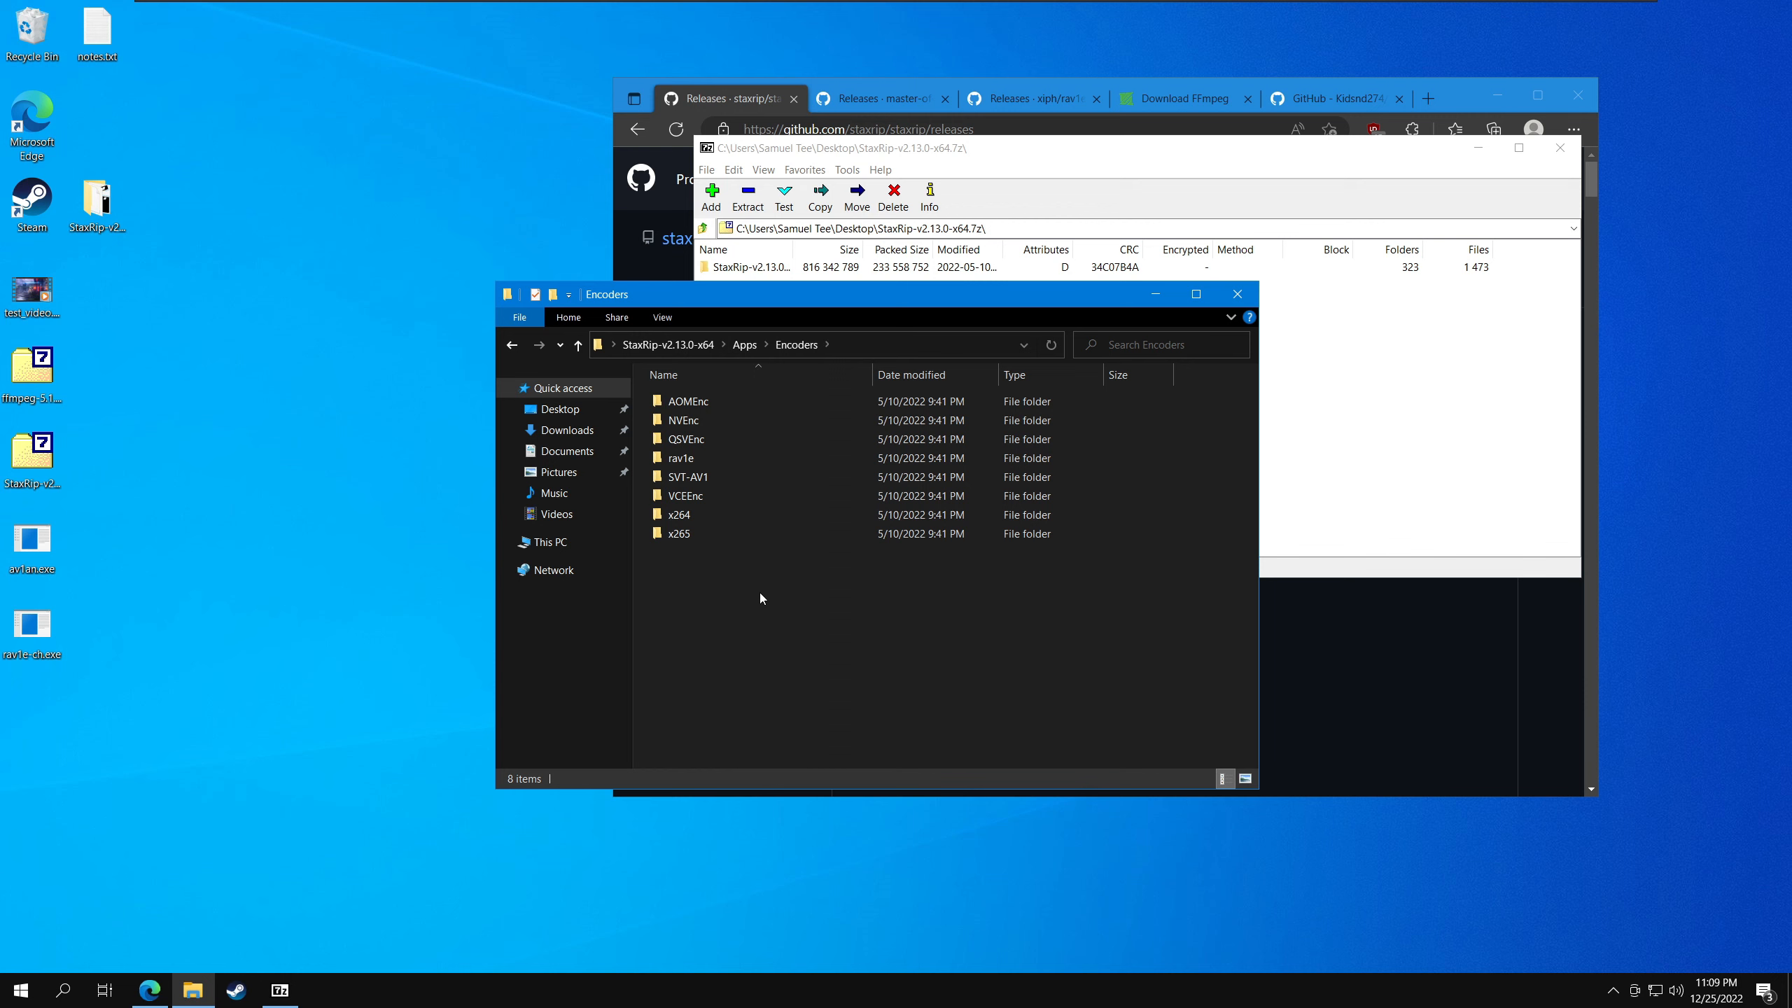
key("ctrl+shift+n")
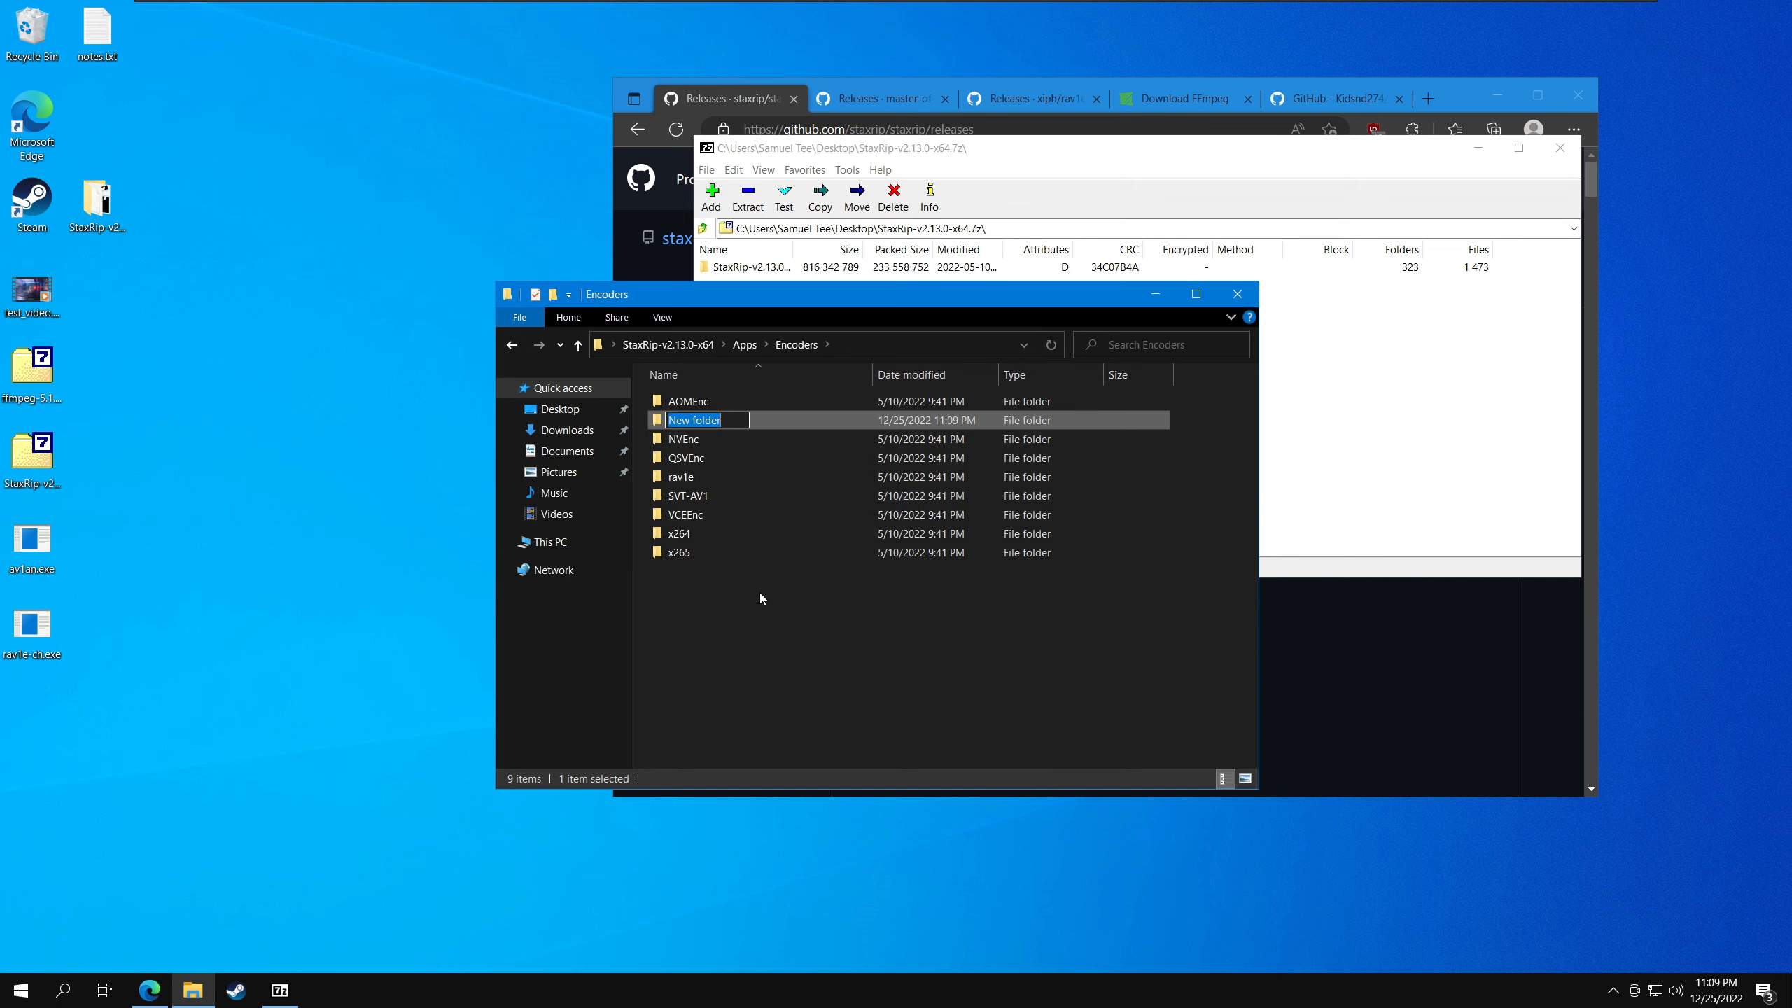
type("Av1an")
key("Return")
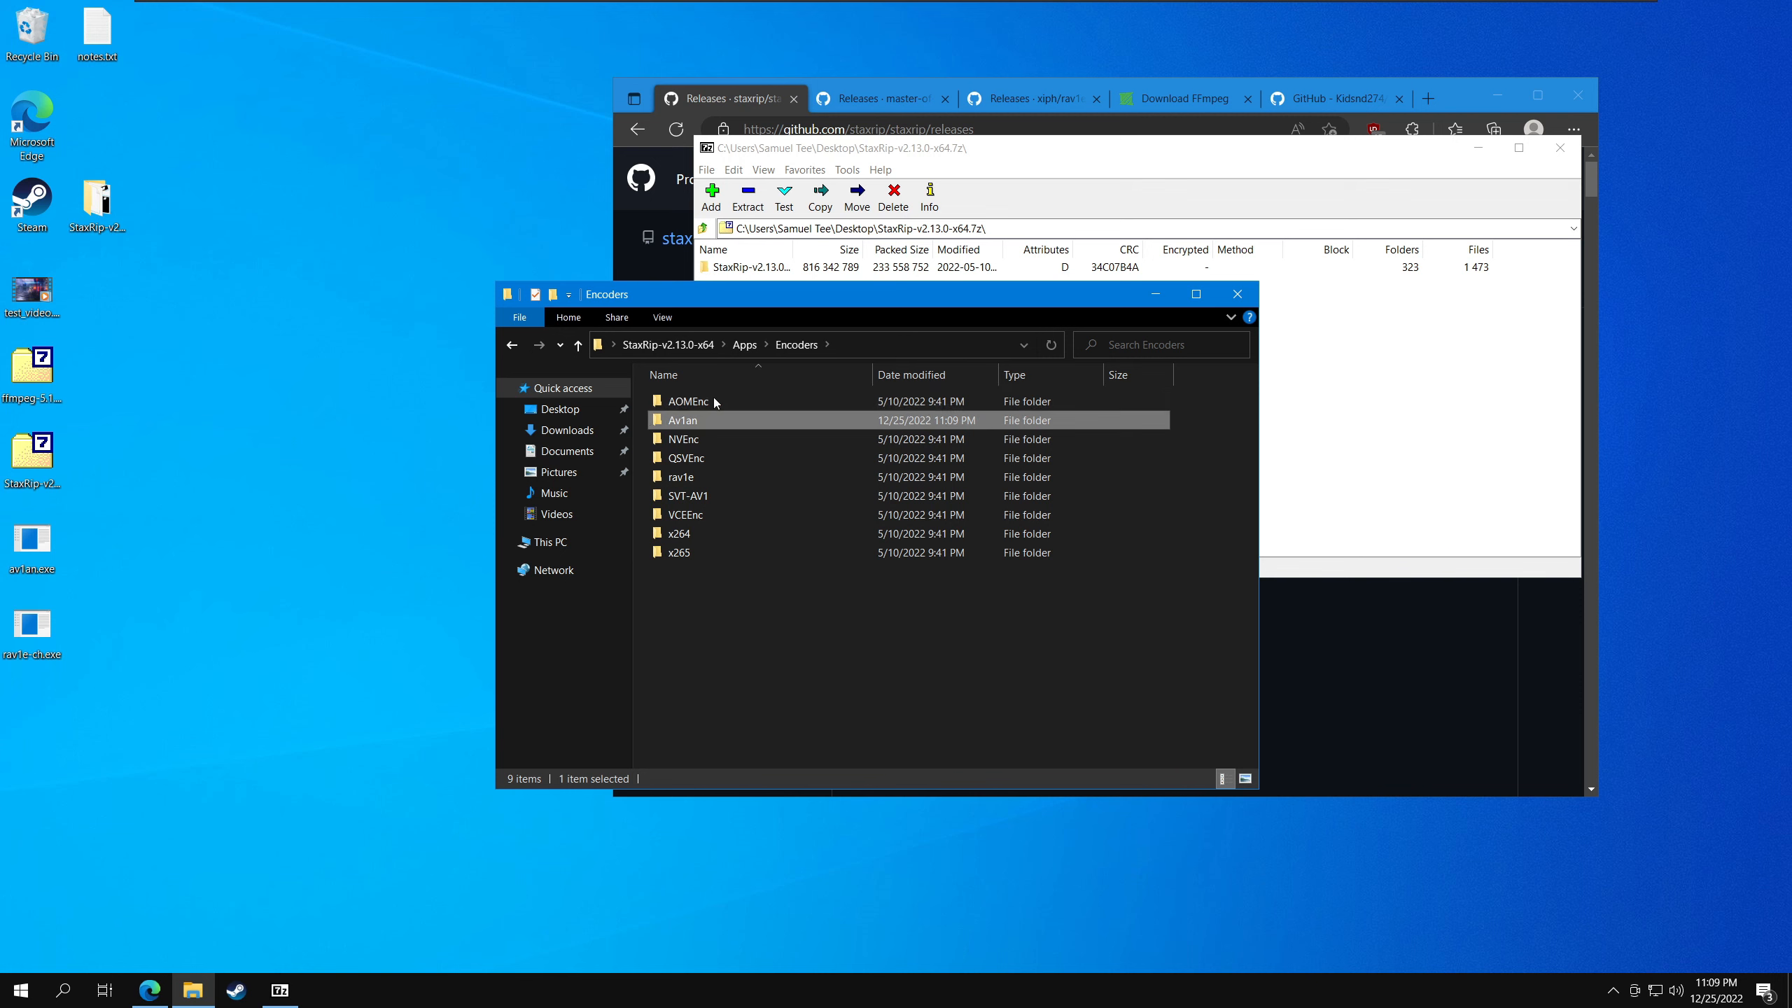
- Review the Av1an GitHub releases page, covering the latest pre-release, version 0.4.0 and its downloadable assets
left_click(1477, 150)
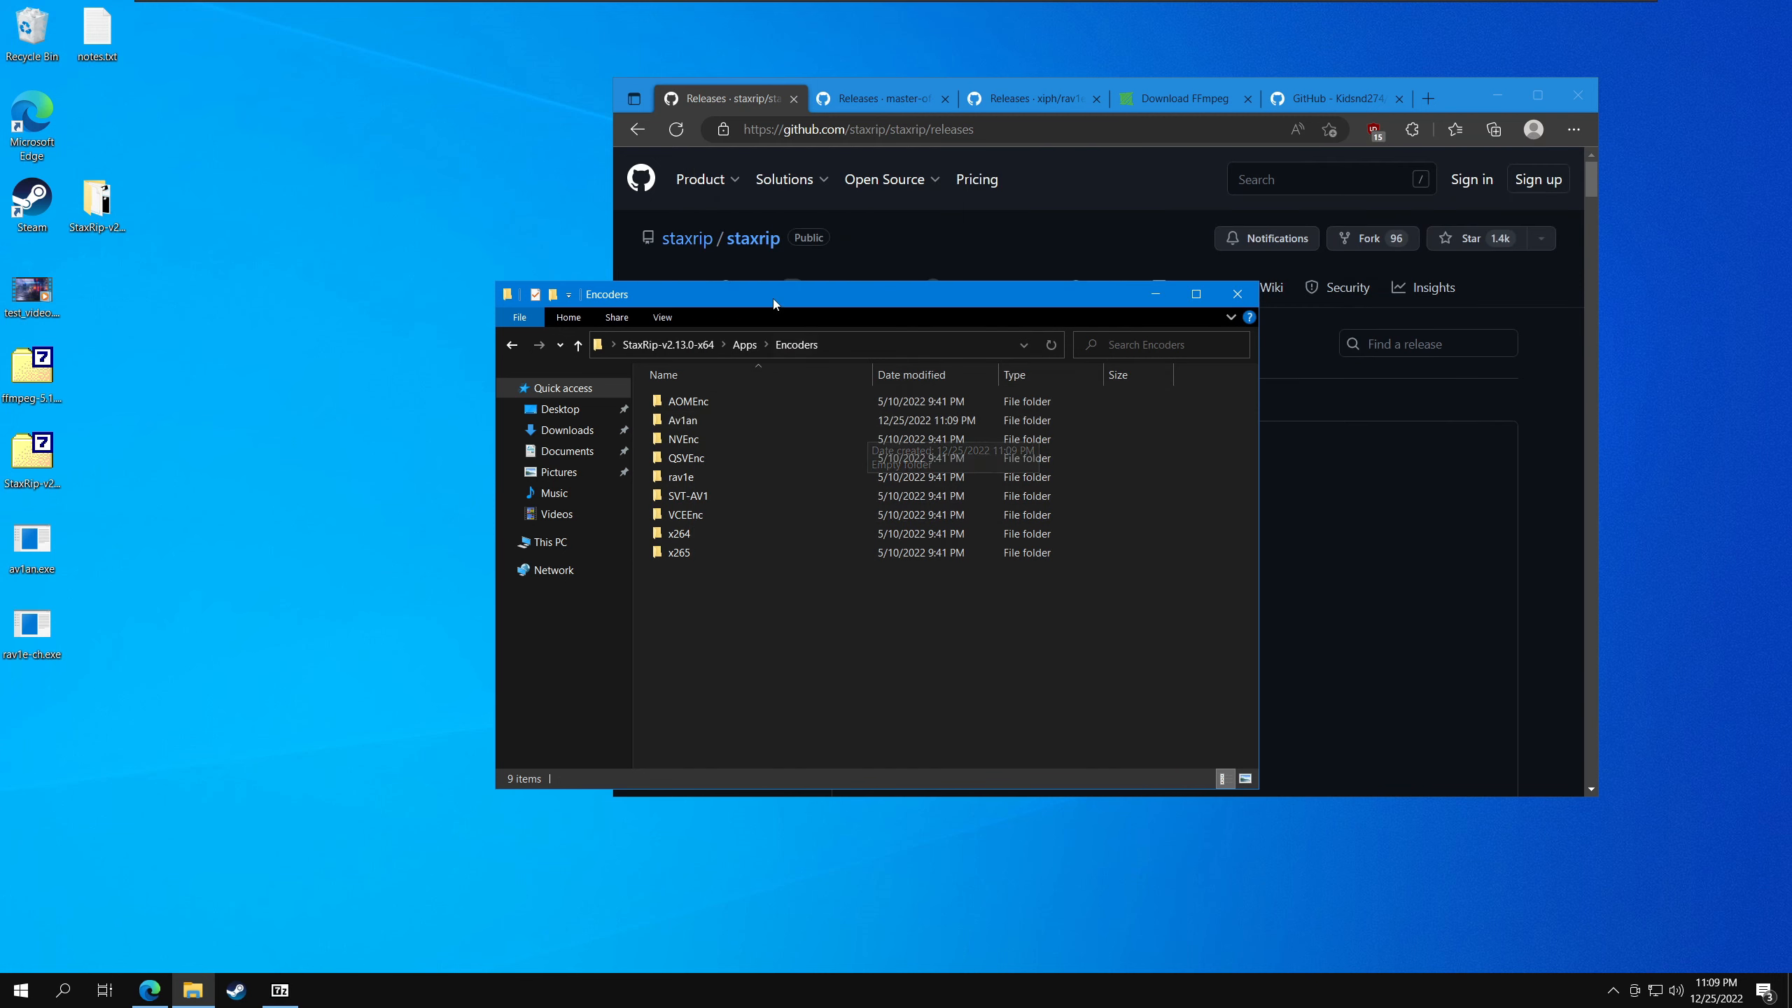
left_click_drag(773, 298, 566, 291)
left_click(1045, 226)
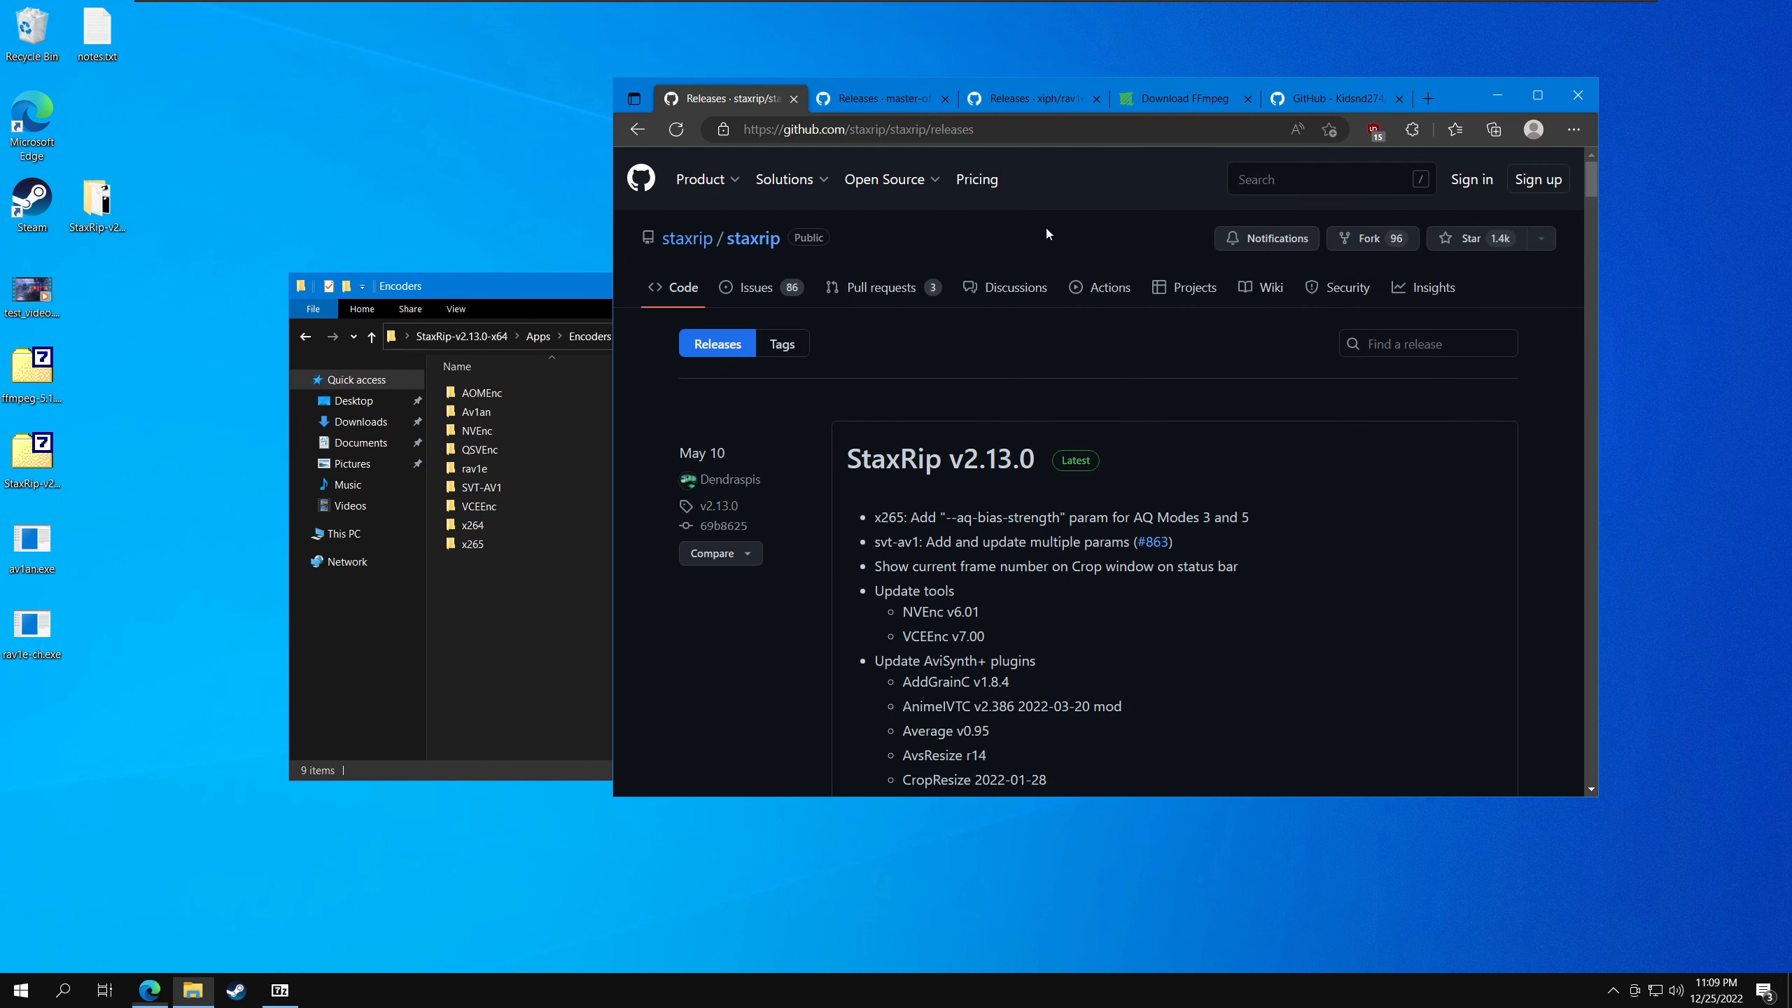
left_click(890, 103)
scroll(882, 353, "down", 5)
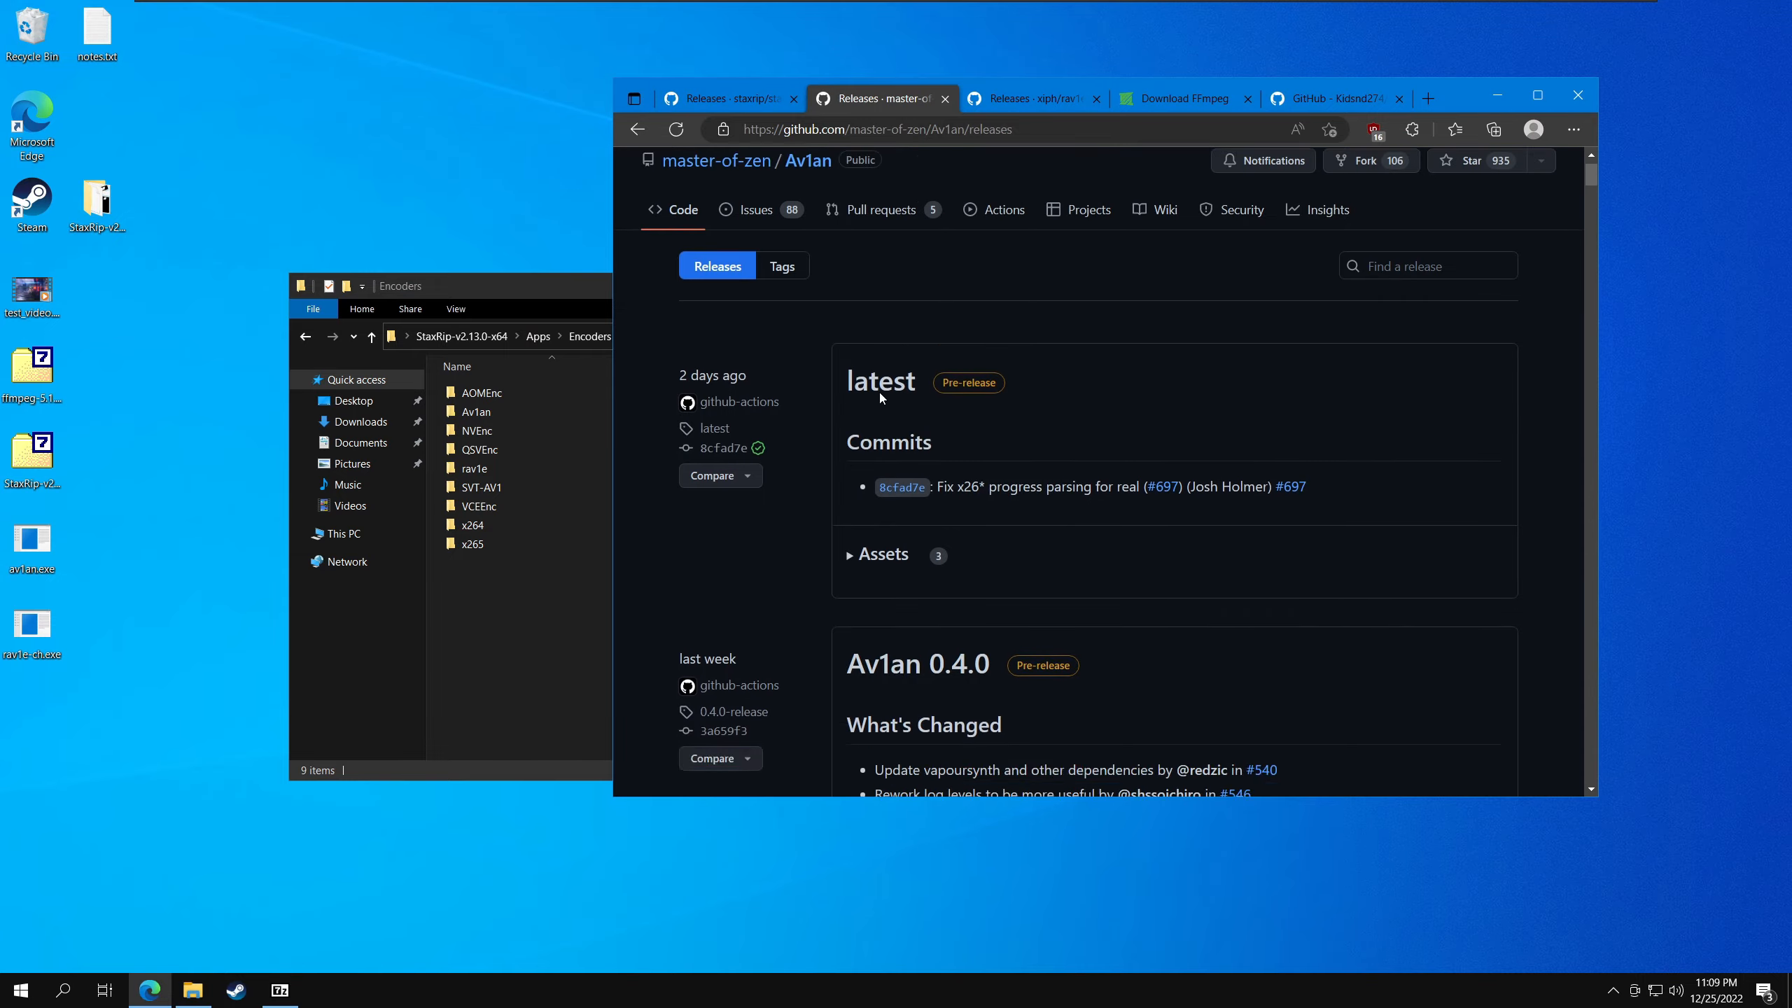
left_click_drag(806, 360, 1001, 357)
left_click(1036, 402)
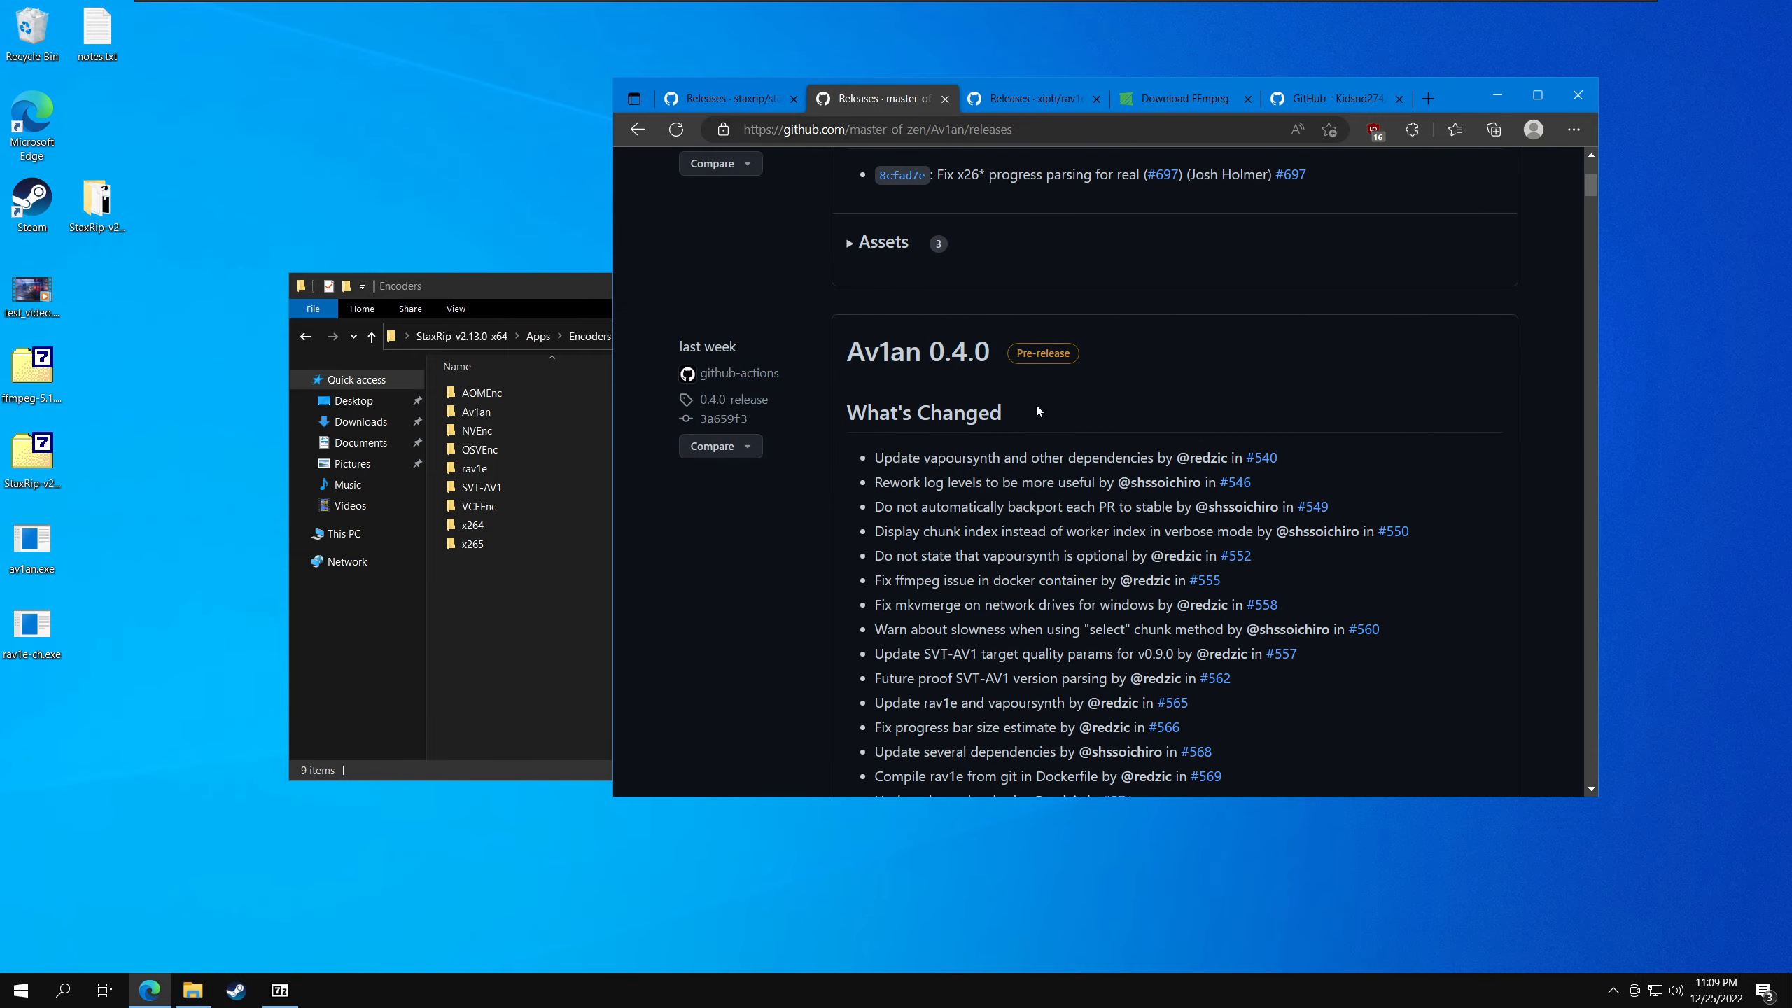
scroll(1035, 403, "down", 14)
scroll(1030, 413, "down", 8)
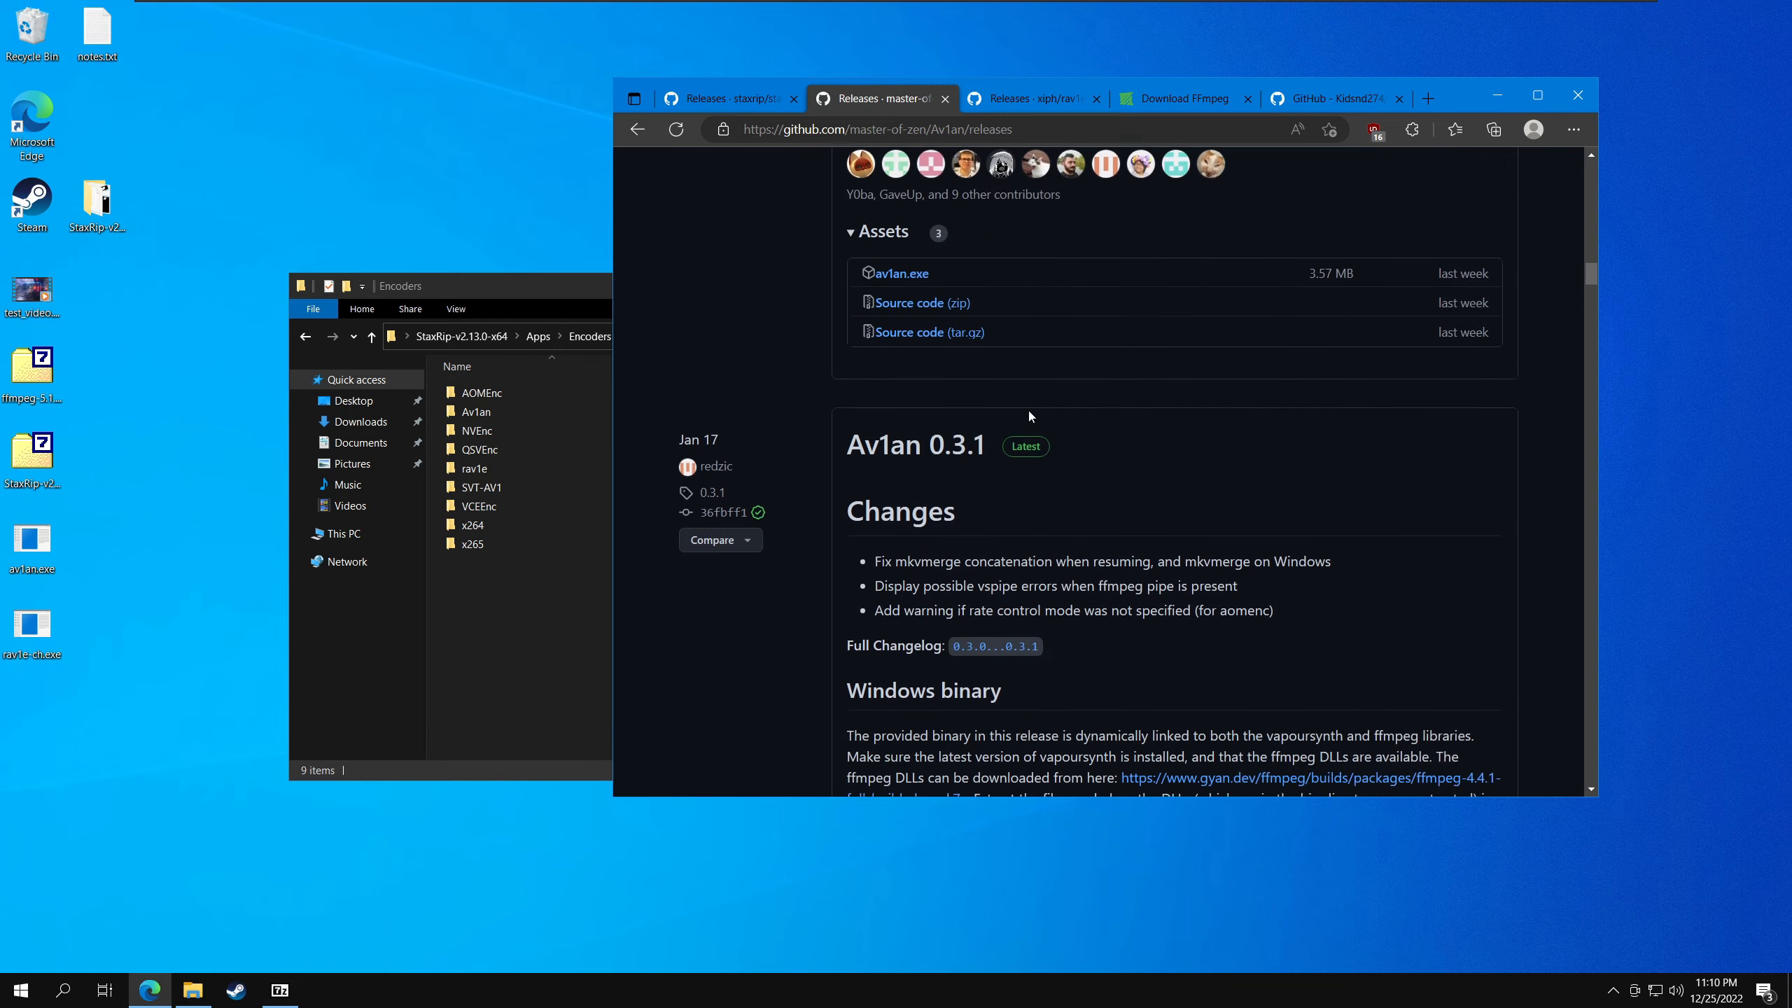
scroll(917, 399, "up", 2)
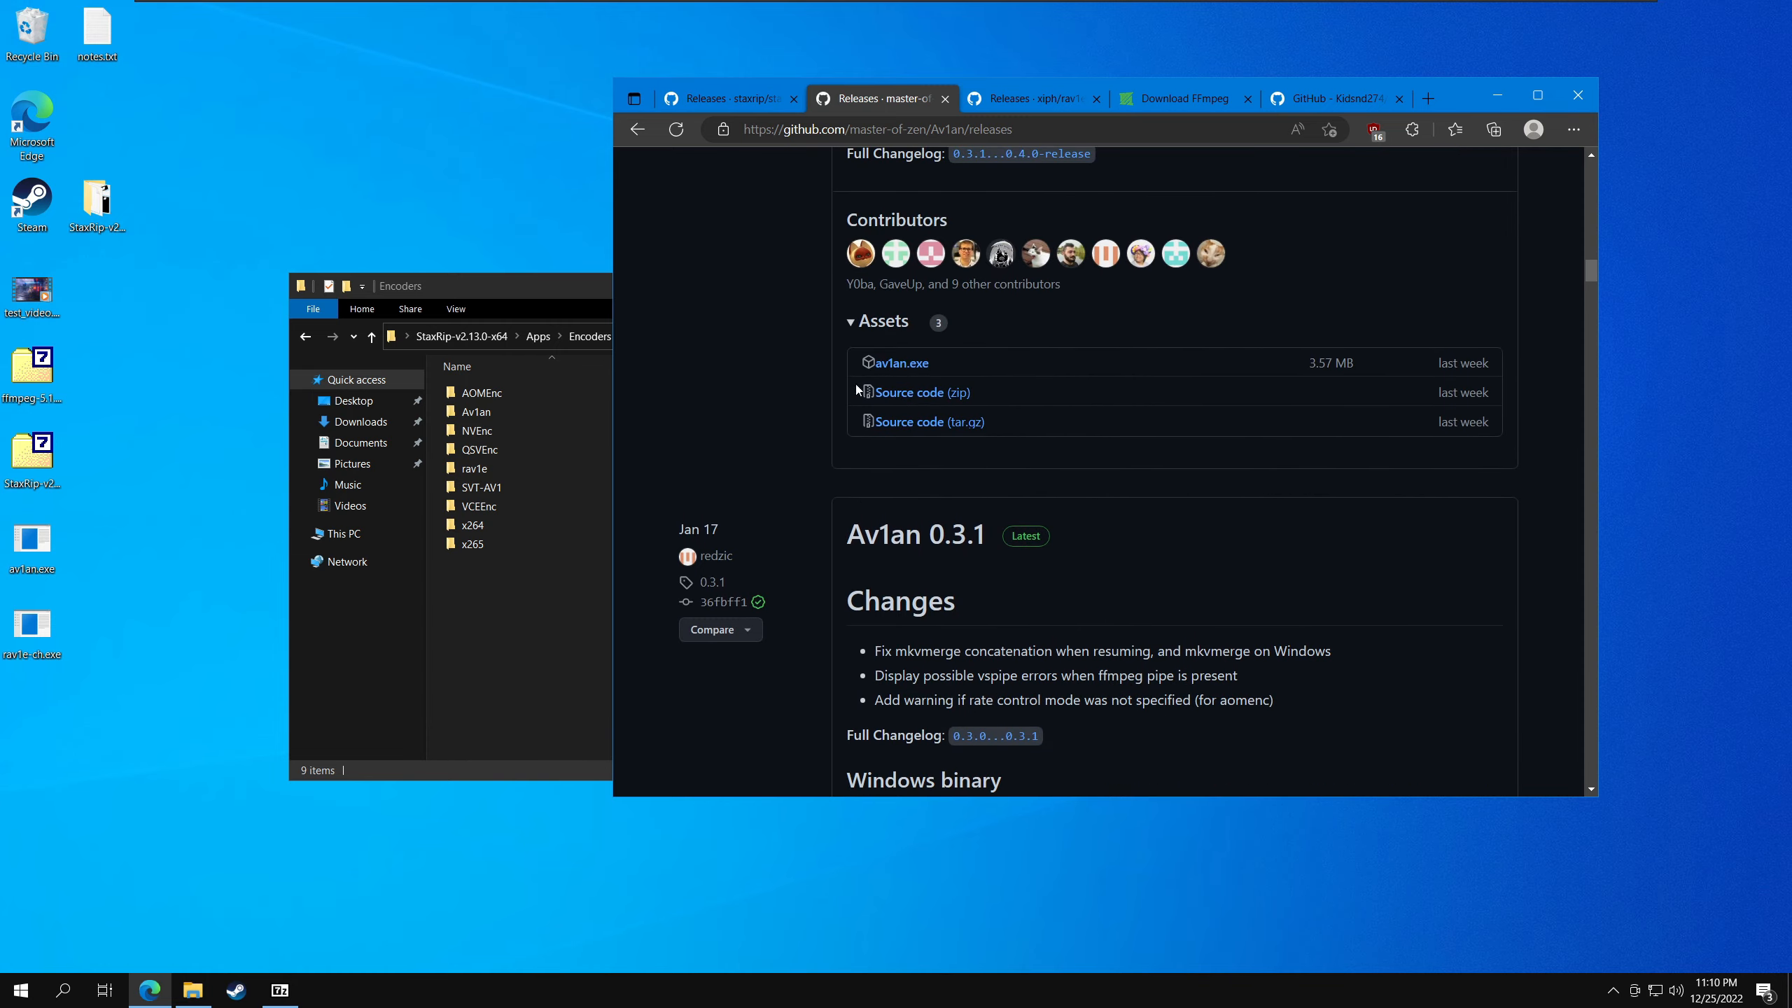
scroll(769, 480, "up", 20)
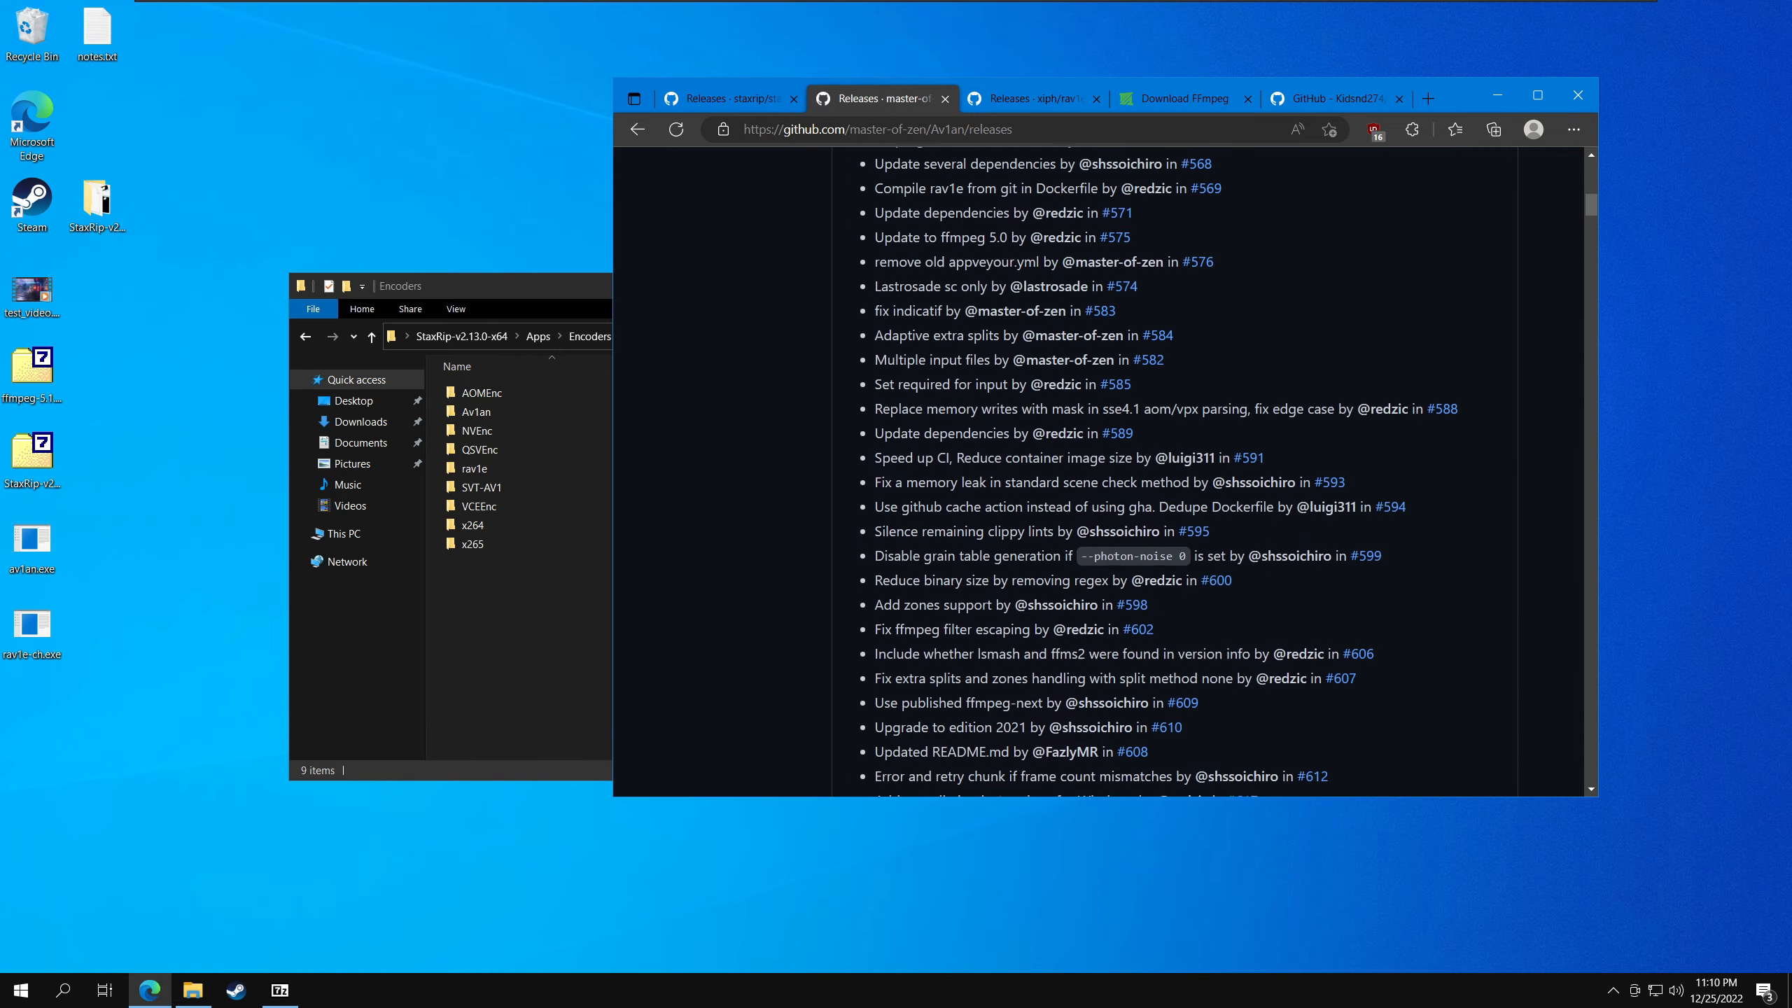
- Move av1an.exe from the desktop into the Av1an encoder folder, and open the neighbouring rav1e folder
left_click(107, 580)
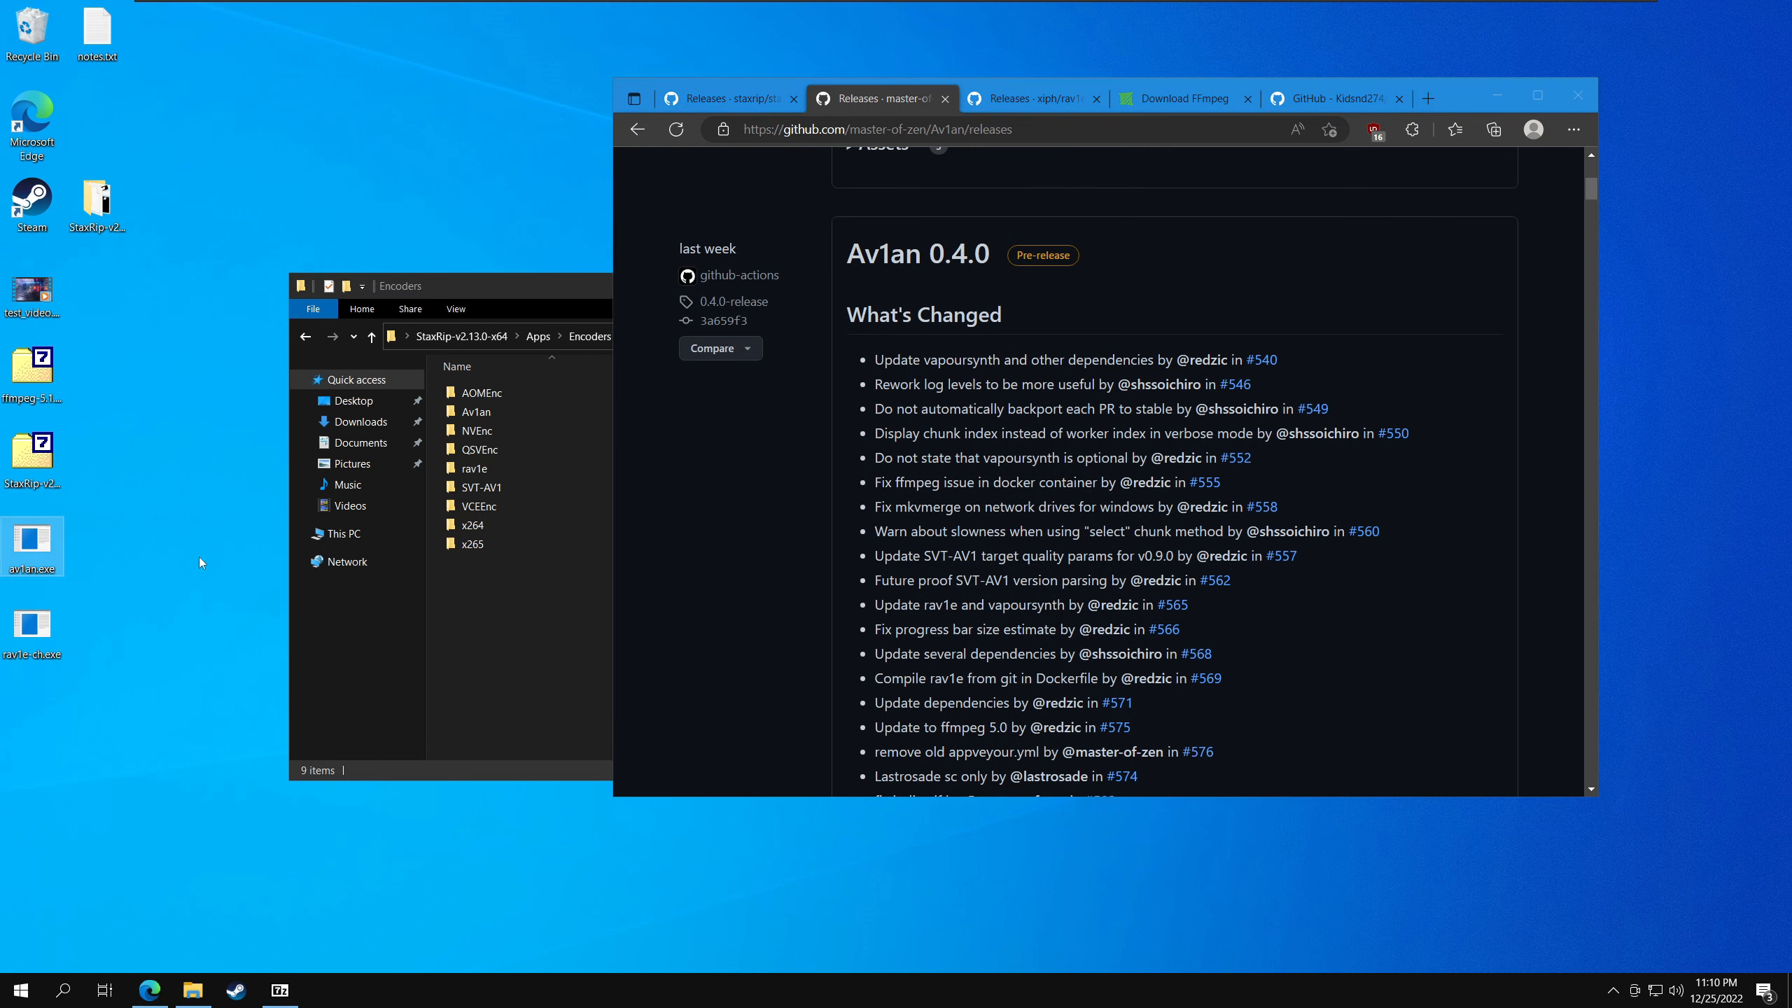
left_click(492, 646)
double_click(501, 413)
key("ctrl+v")
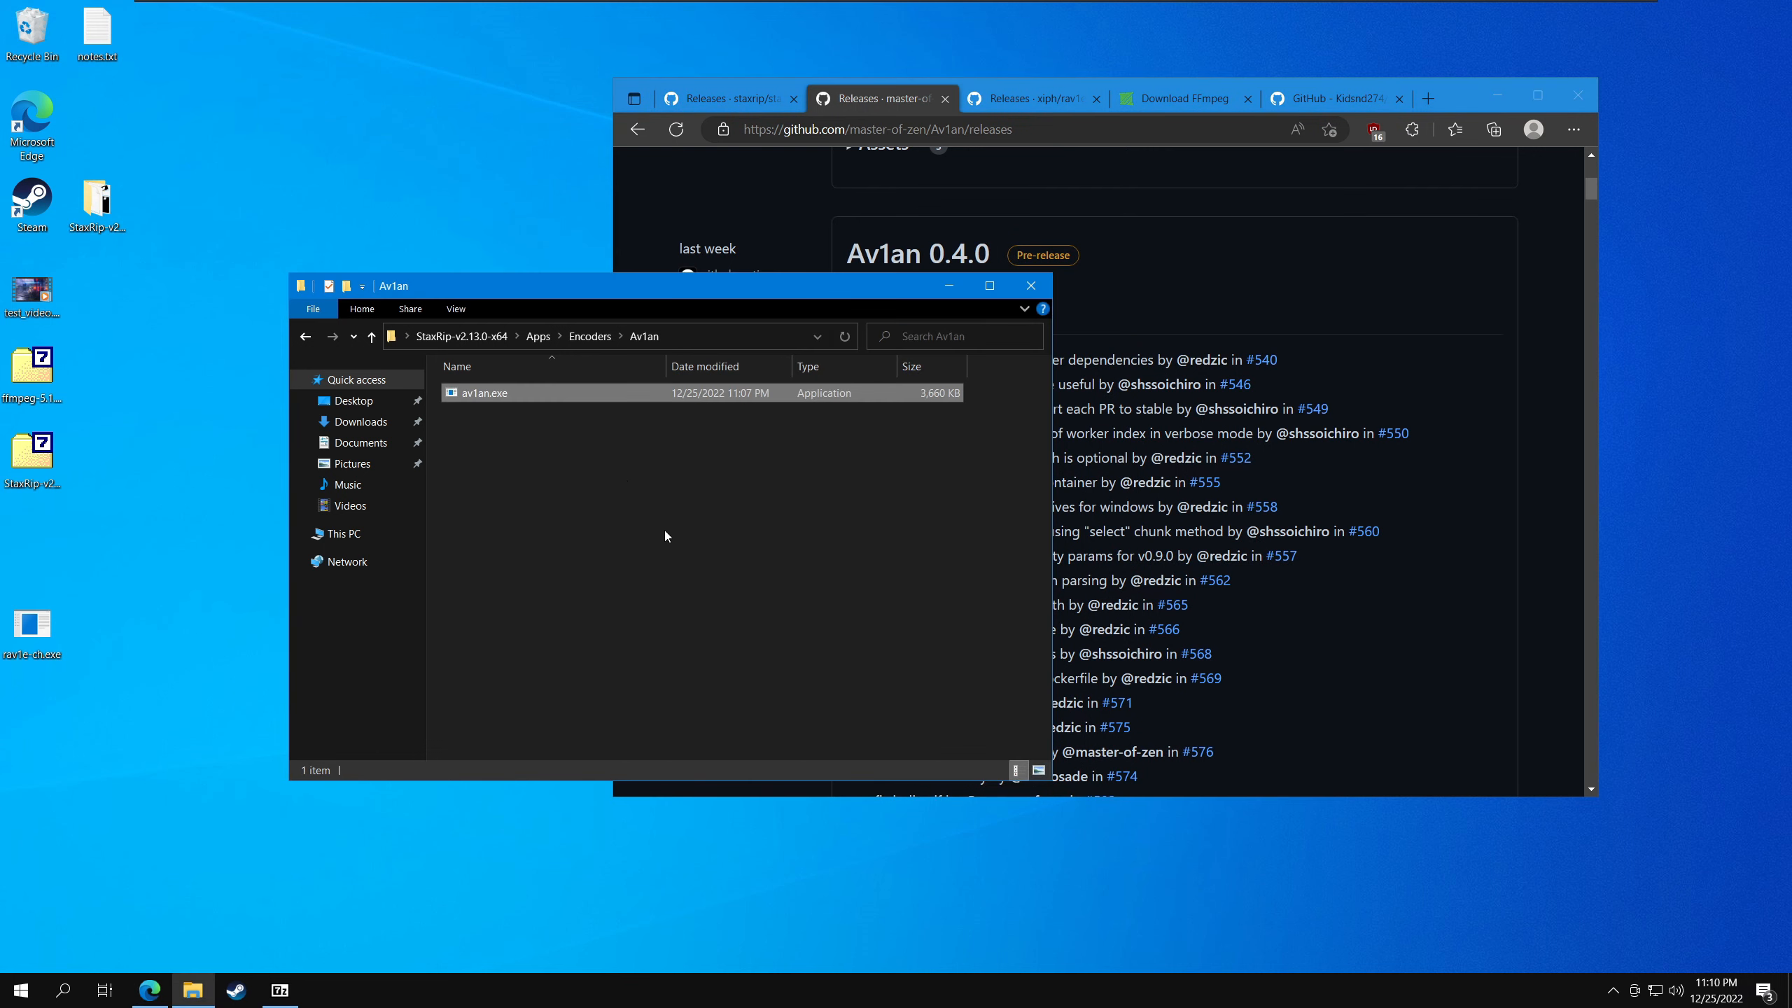
left_click(638, 493)
left_click(588, 336)
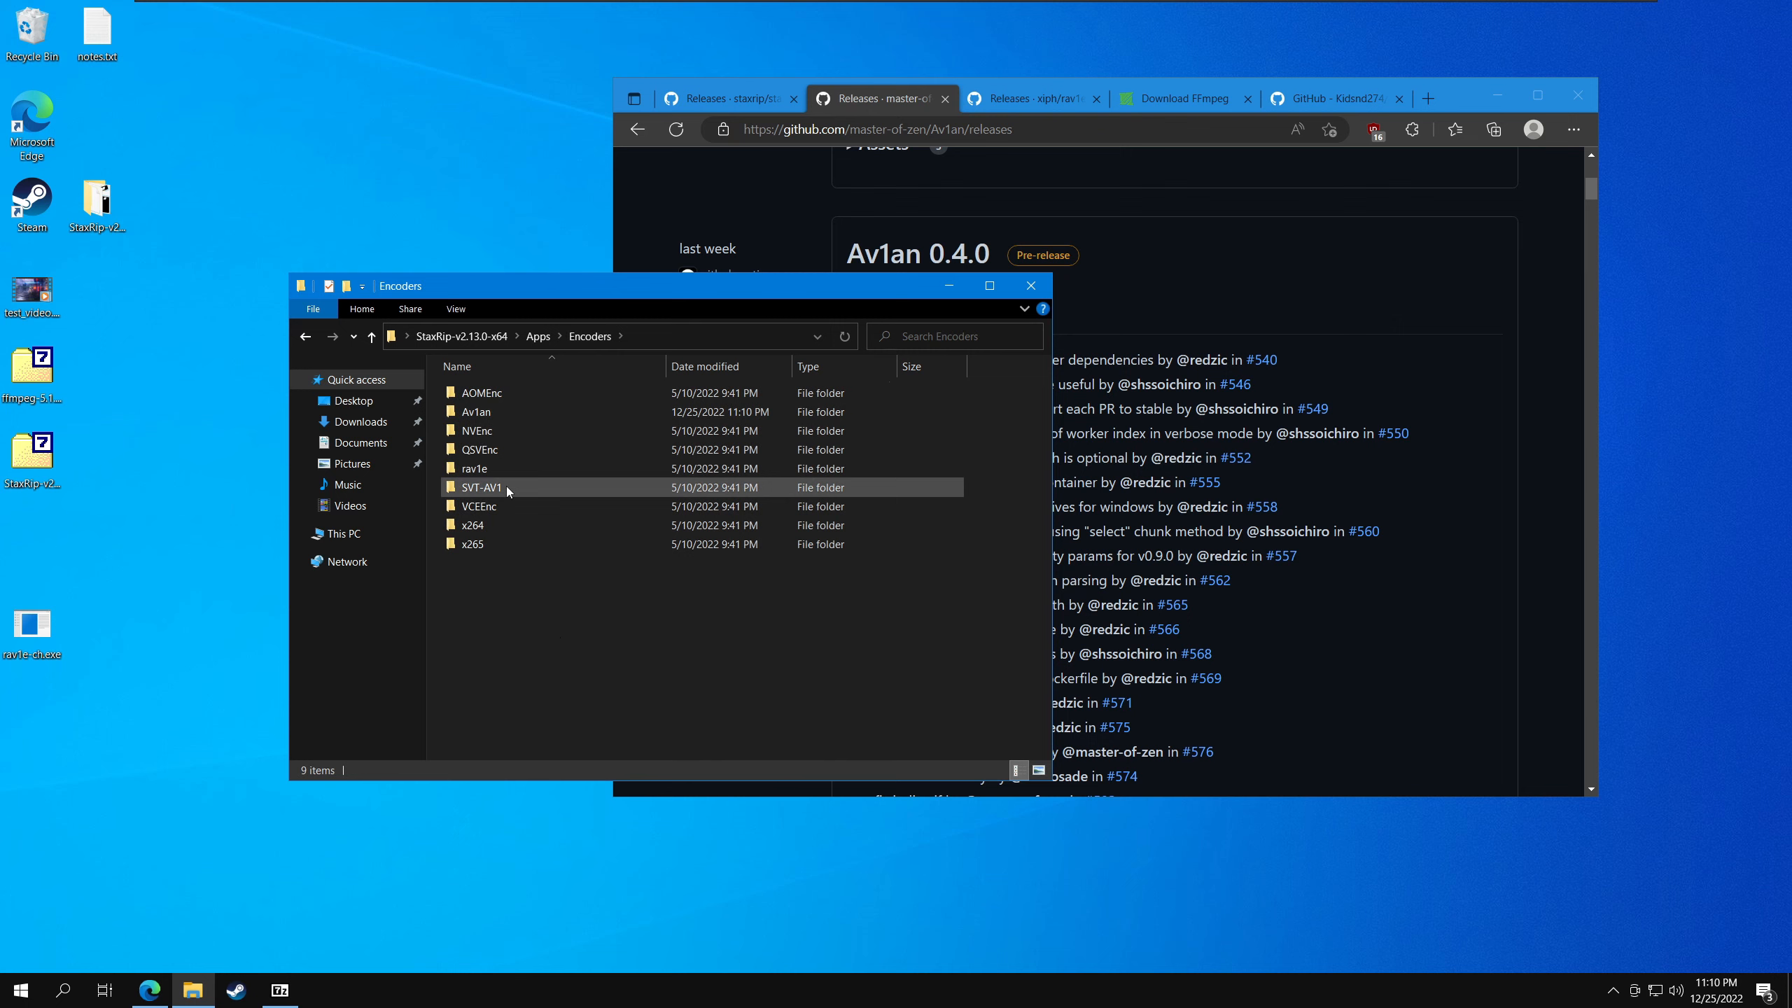
double_click(504, 466)
- Review the v0.6.1 release and its assets on the rav1e GitHub releases page
left_click(1034, 98)
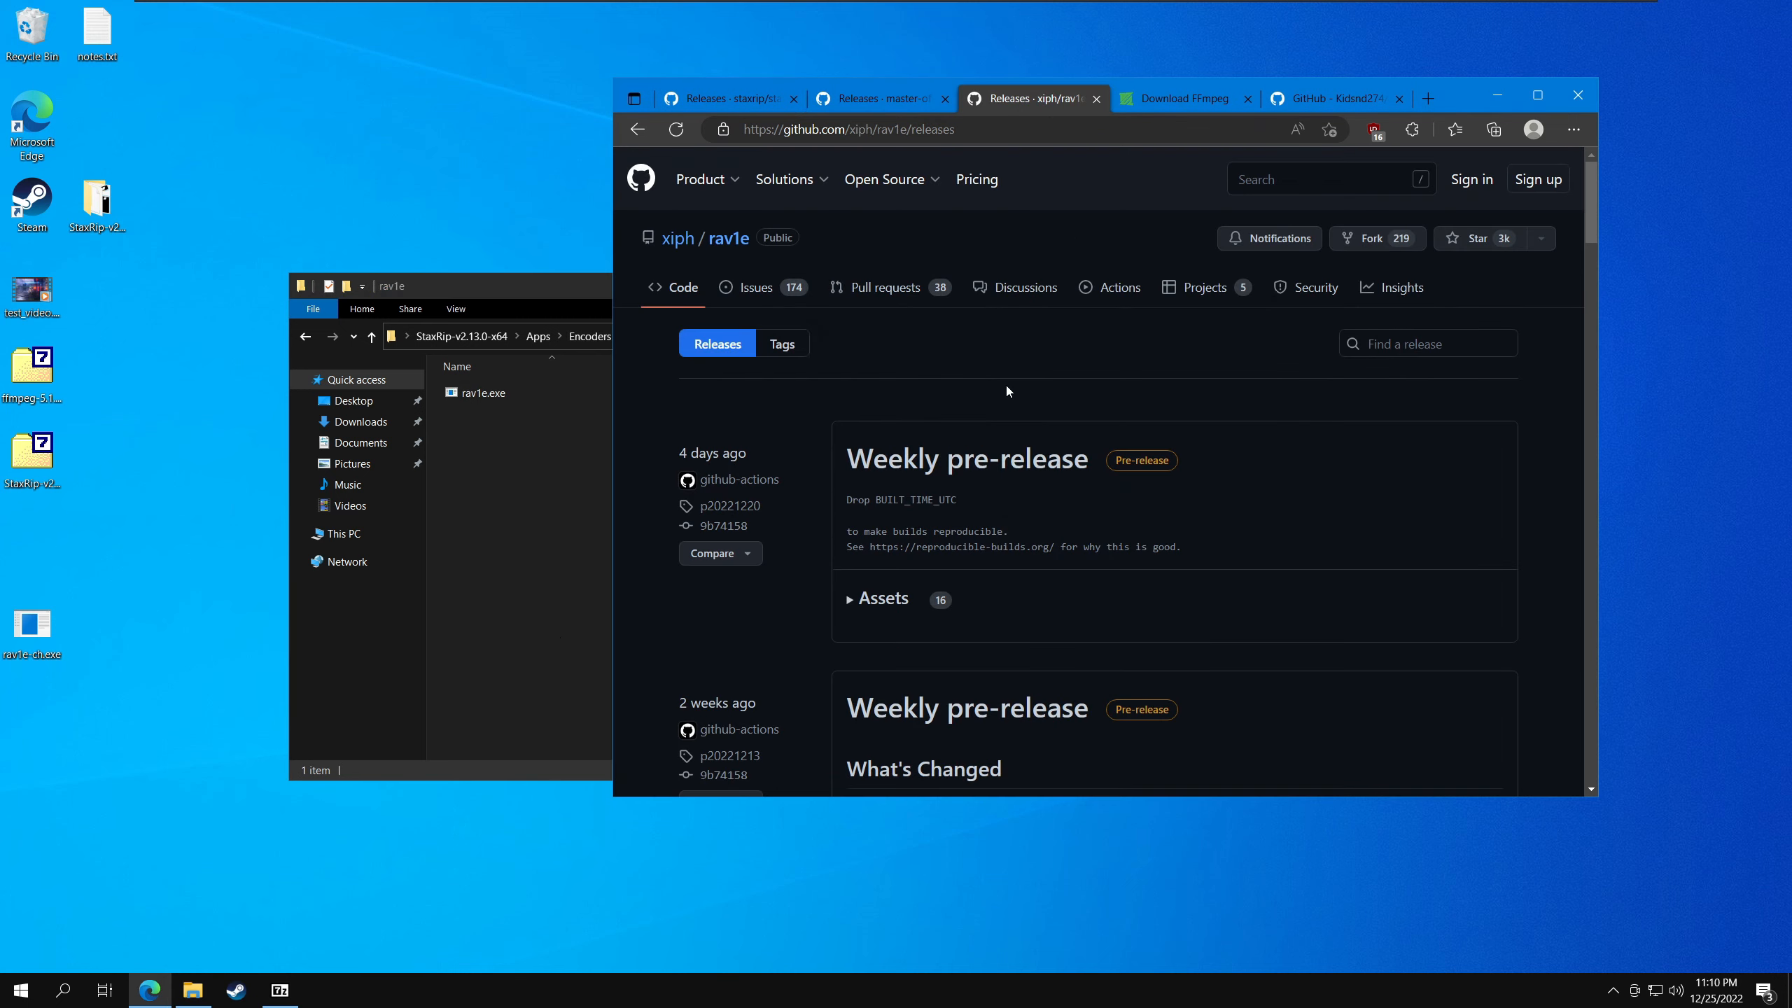
scroll(1003, 379, "down", 15)
scroll(1003, 380, "down", 4)
scroll(1003, 380, "up", 1)
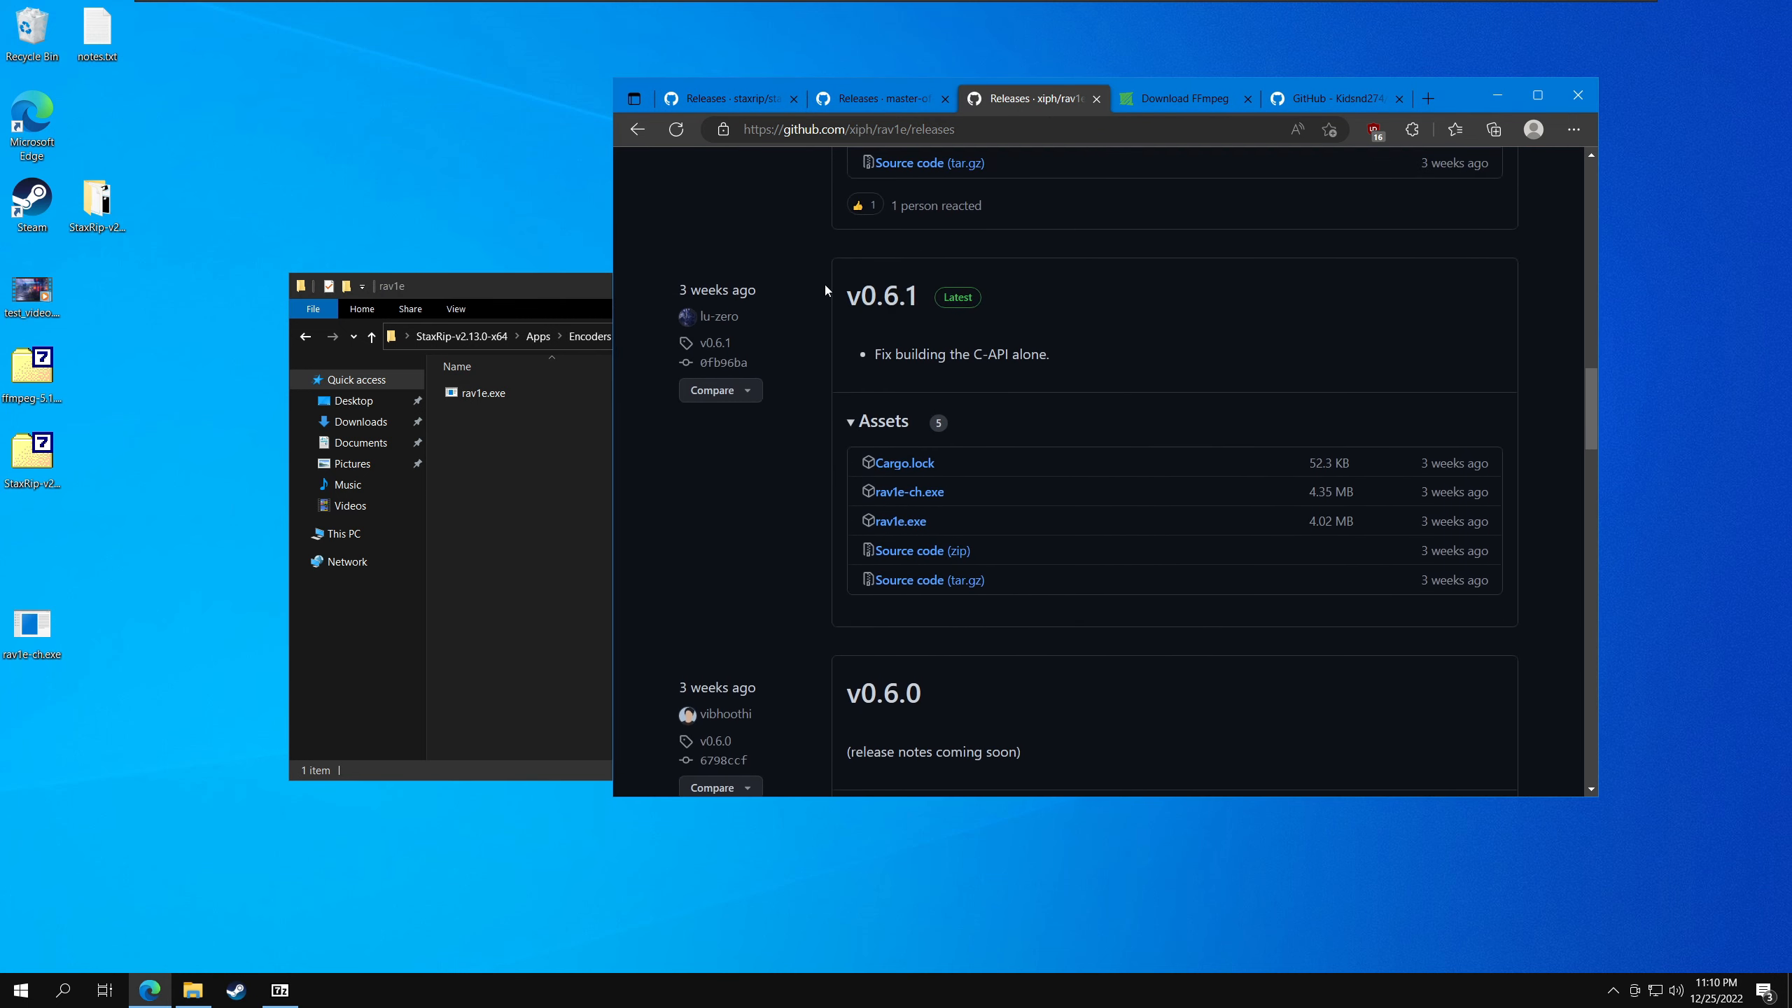
left_click_drag(826, 286, 949, 300)
left_click(1029, 304)
- Rename rav1e.exe in the rav1e folder to rav1e_old.exe and move rav1e-ch.exe there from the desktop
left_click(496, 515)
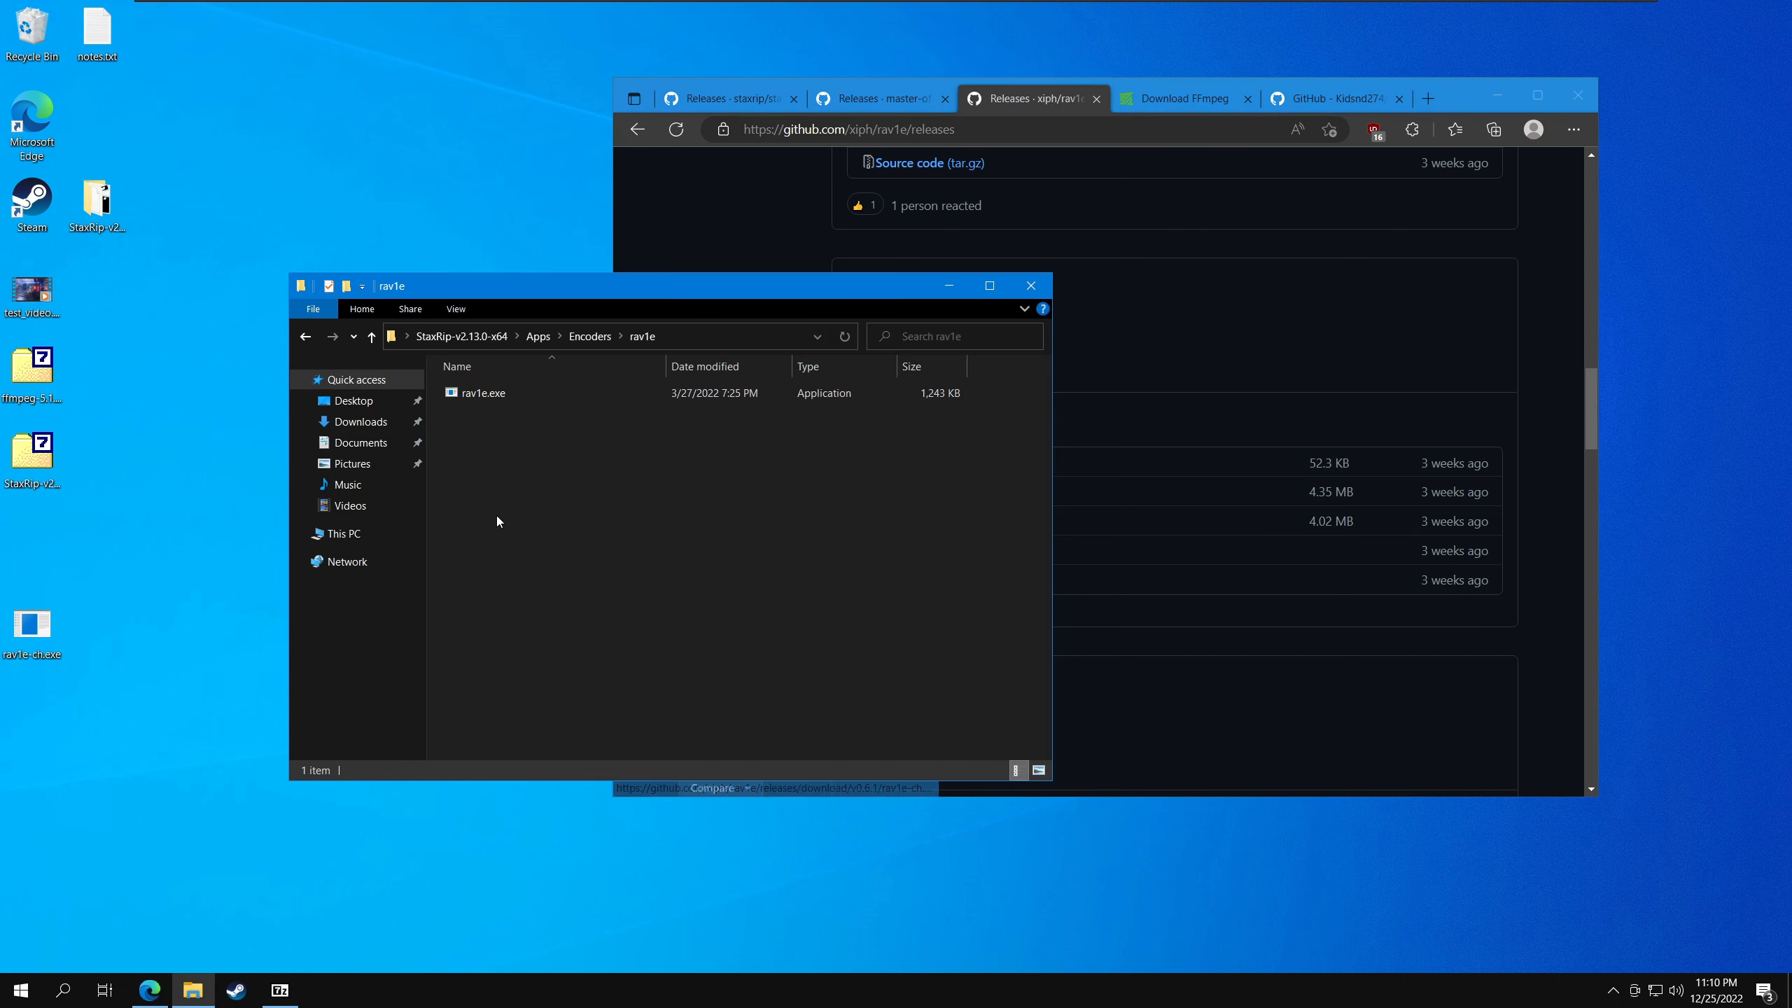
left_click(508, 400)
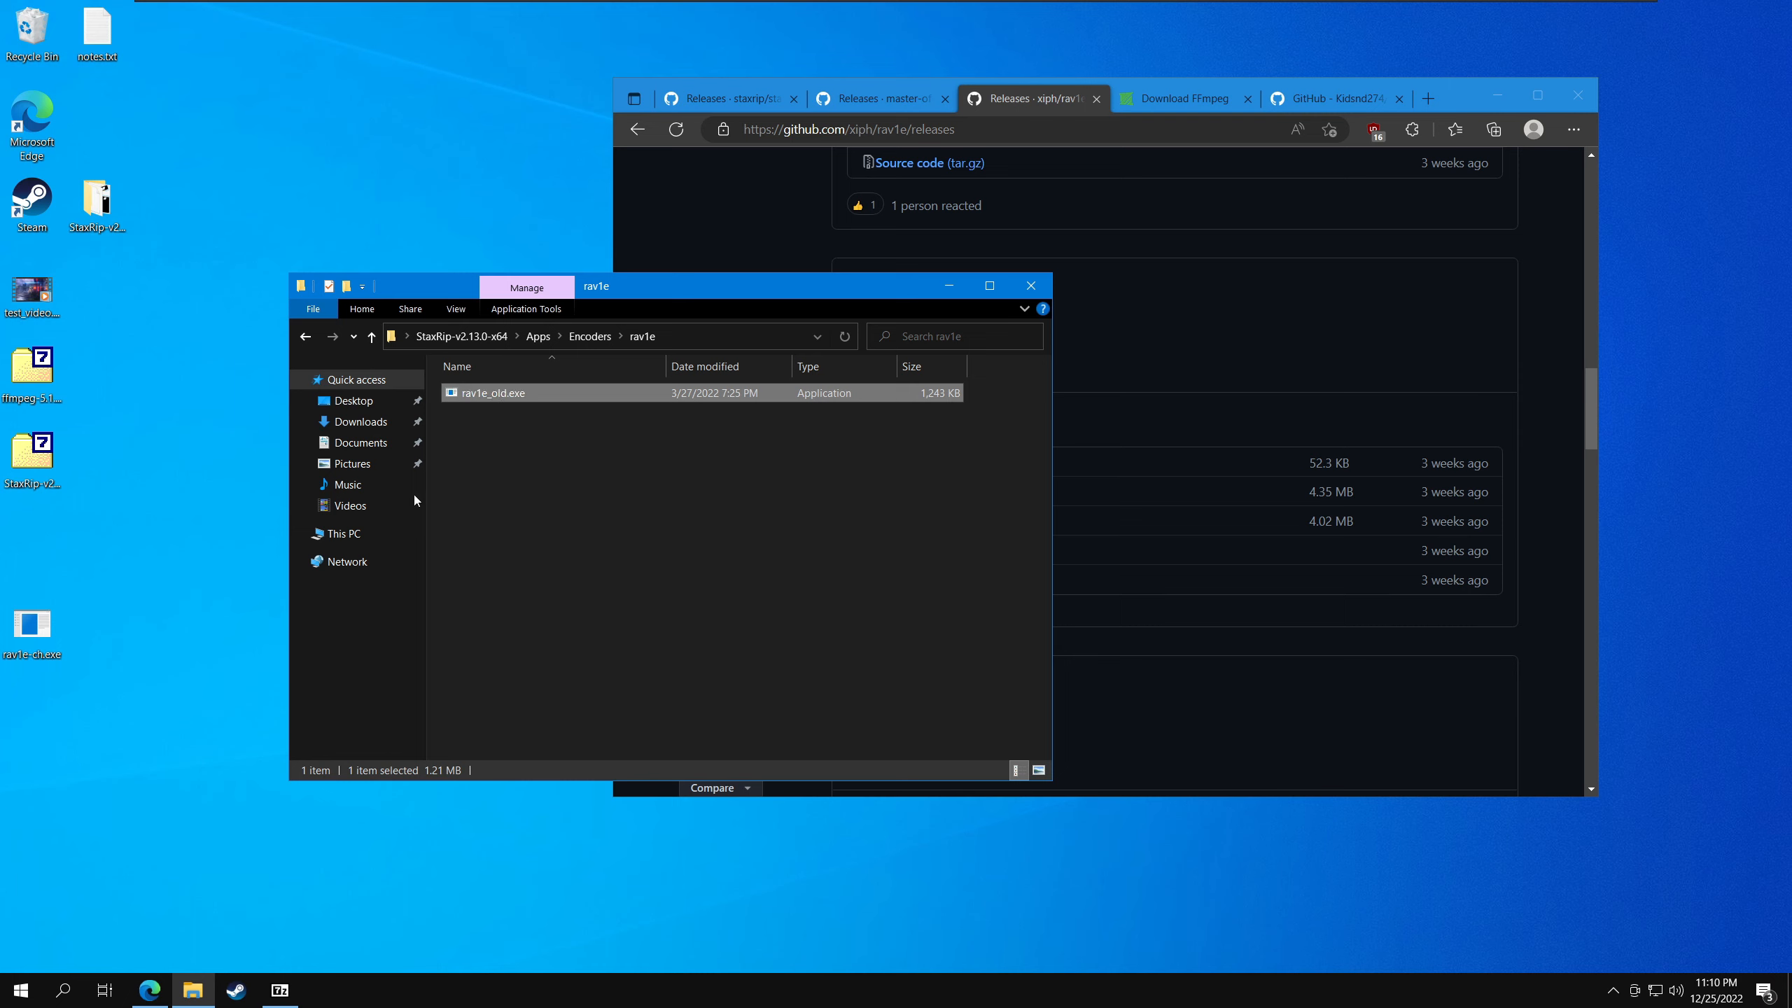
left_click_drag(31, 624, 533, 496)
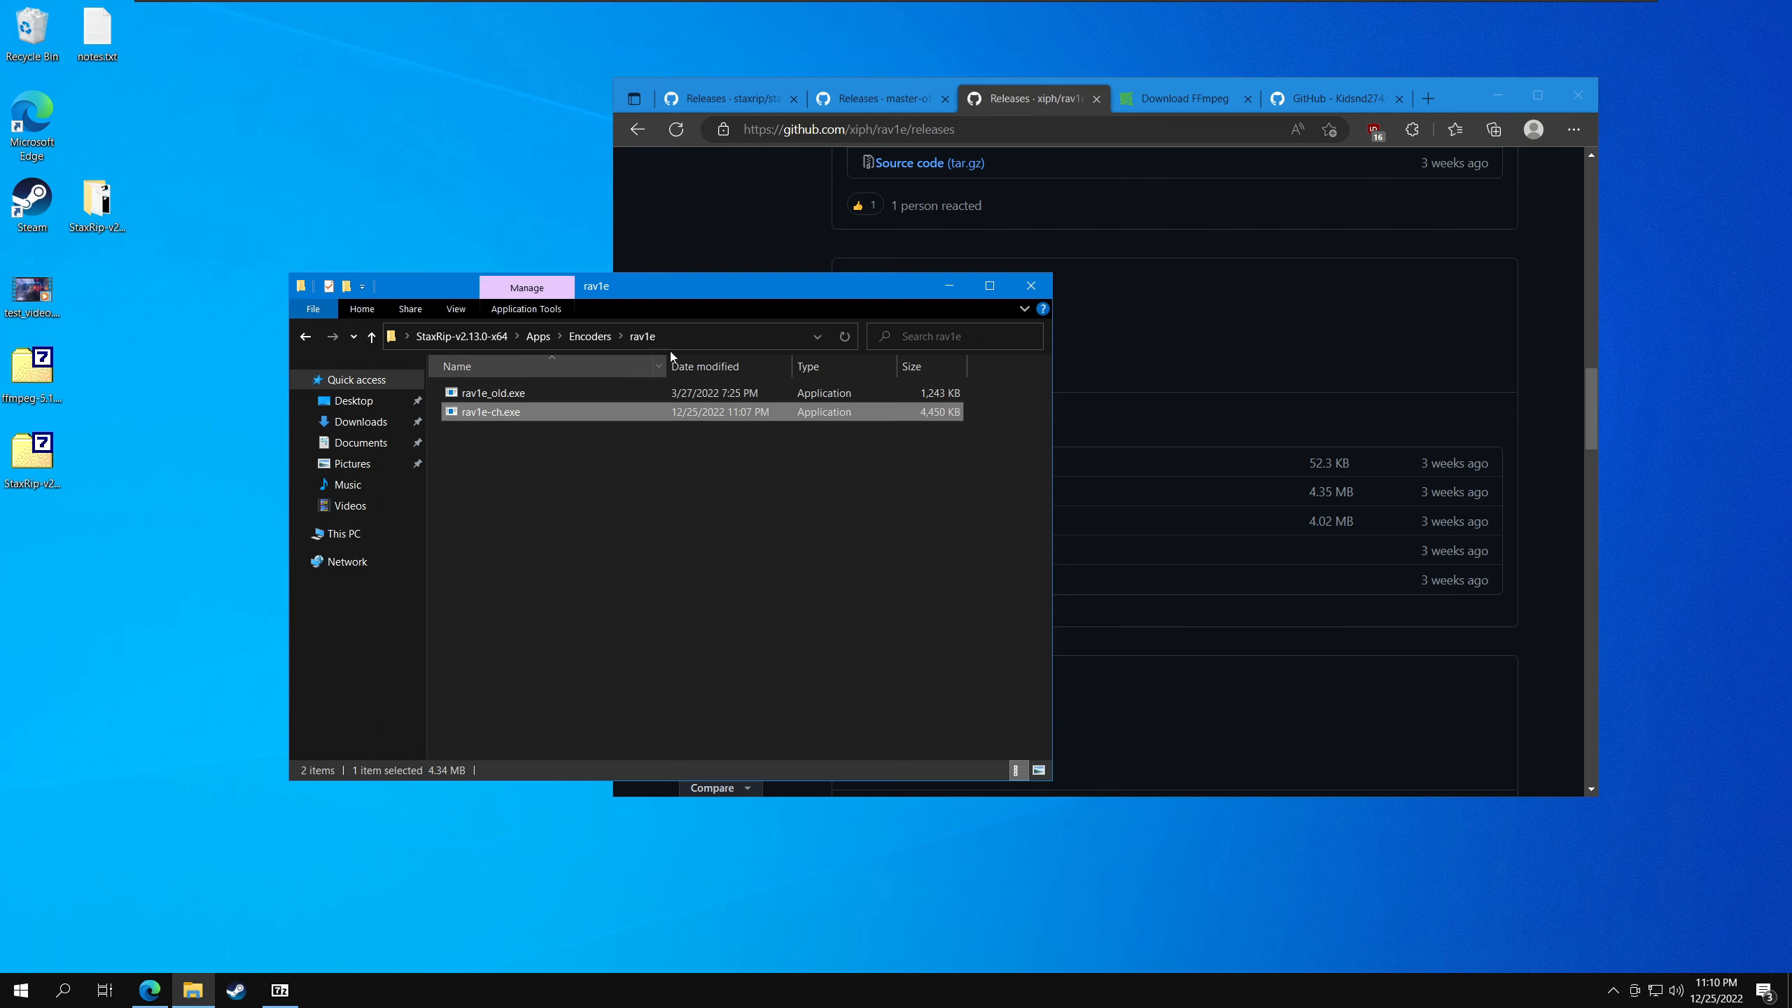
- Rename rav1e-ch.exe in the rav1e folder to rav1e.exe
left_click(511, 416)
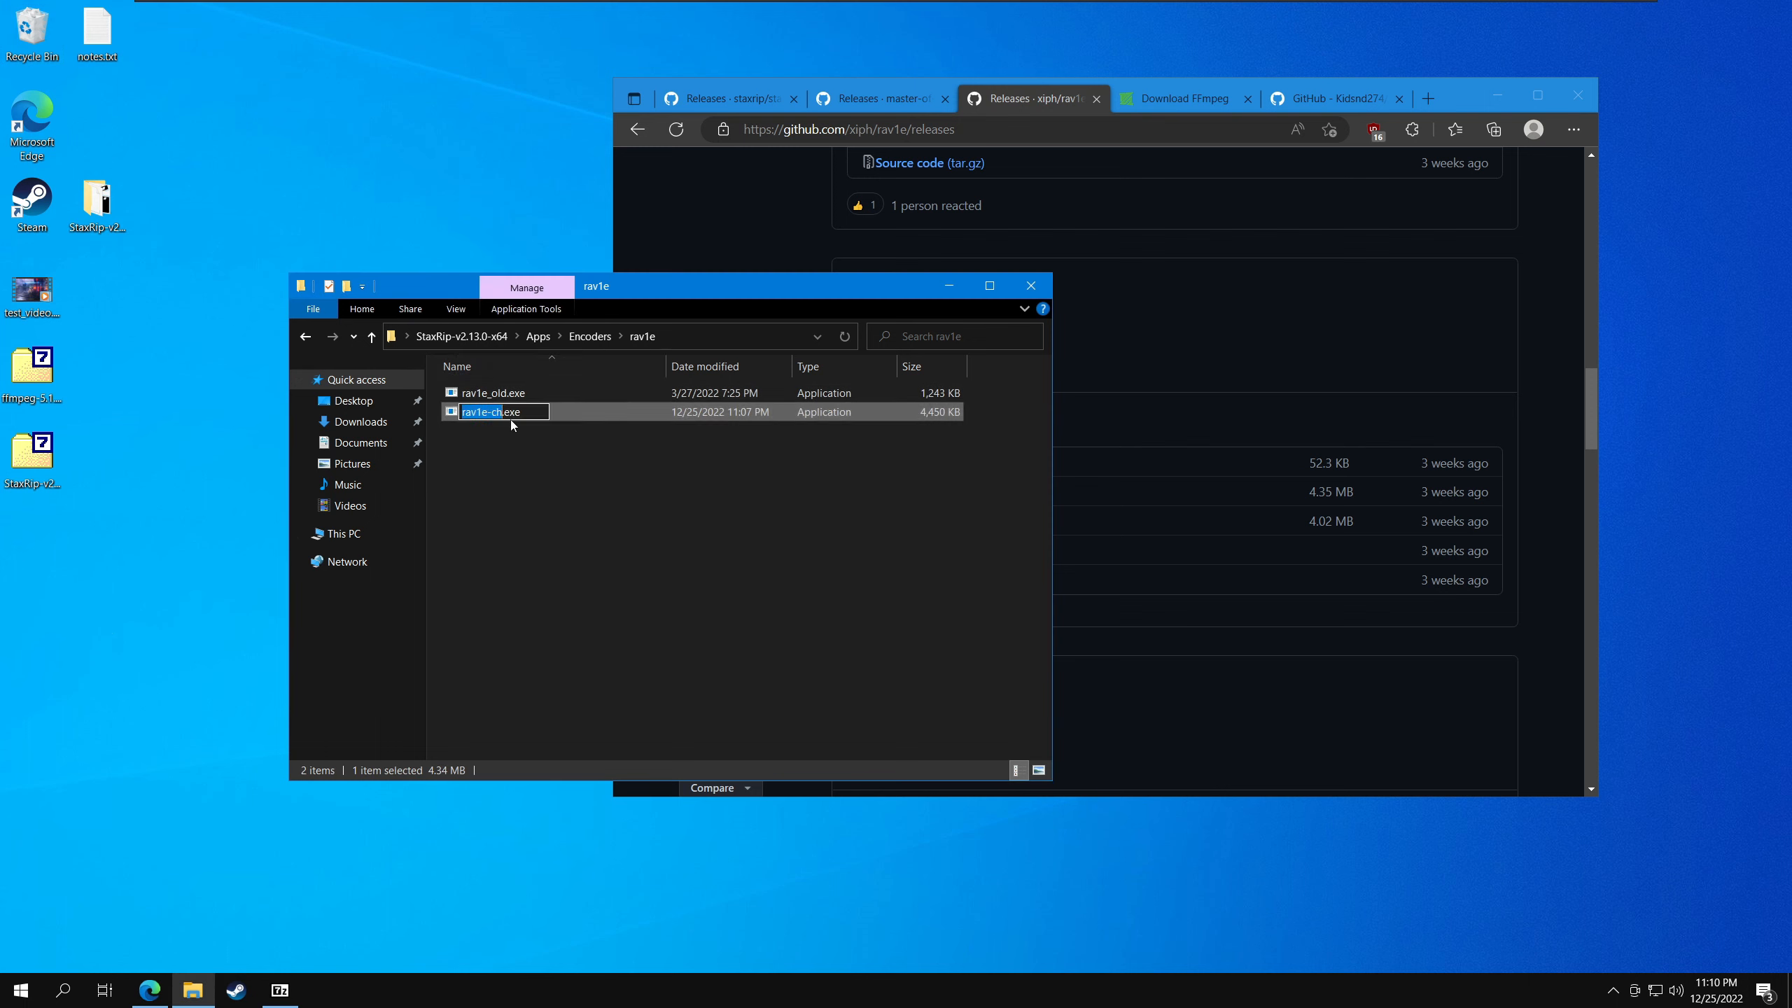
key("BackSpace")
key("BackSpace")
key("Return")
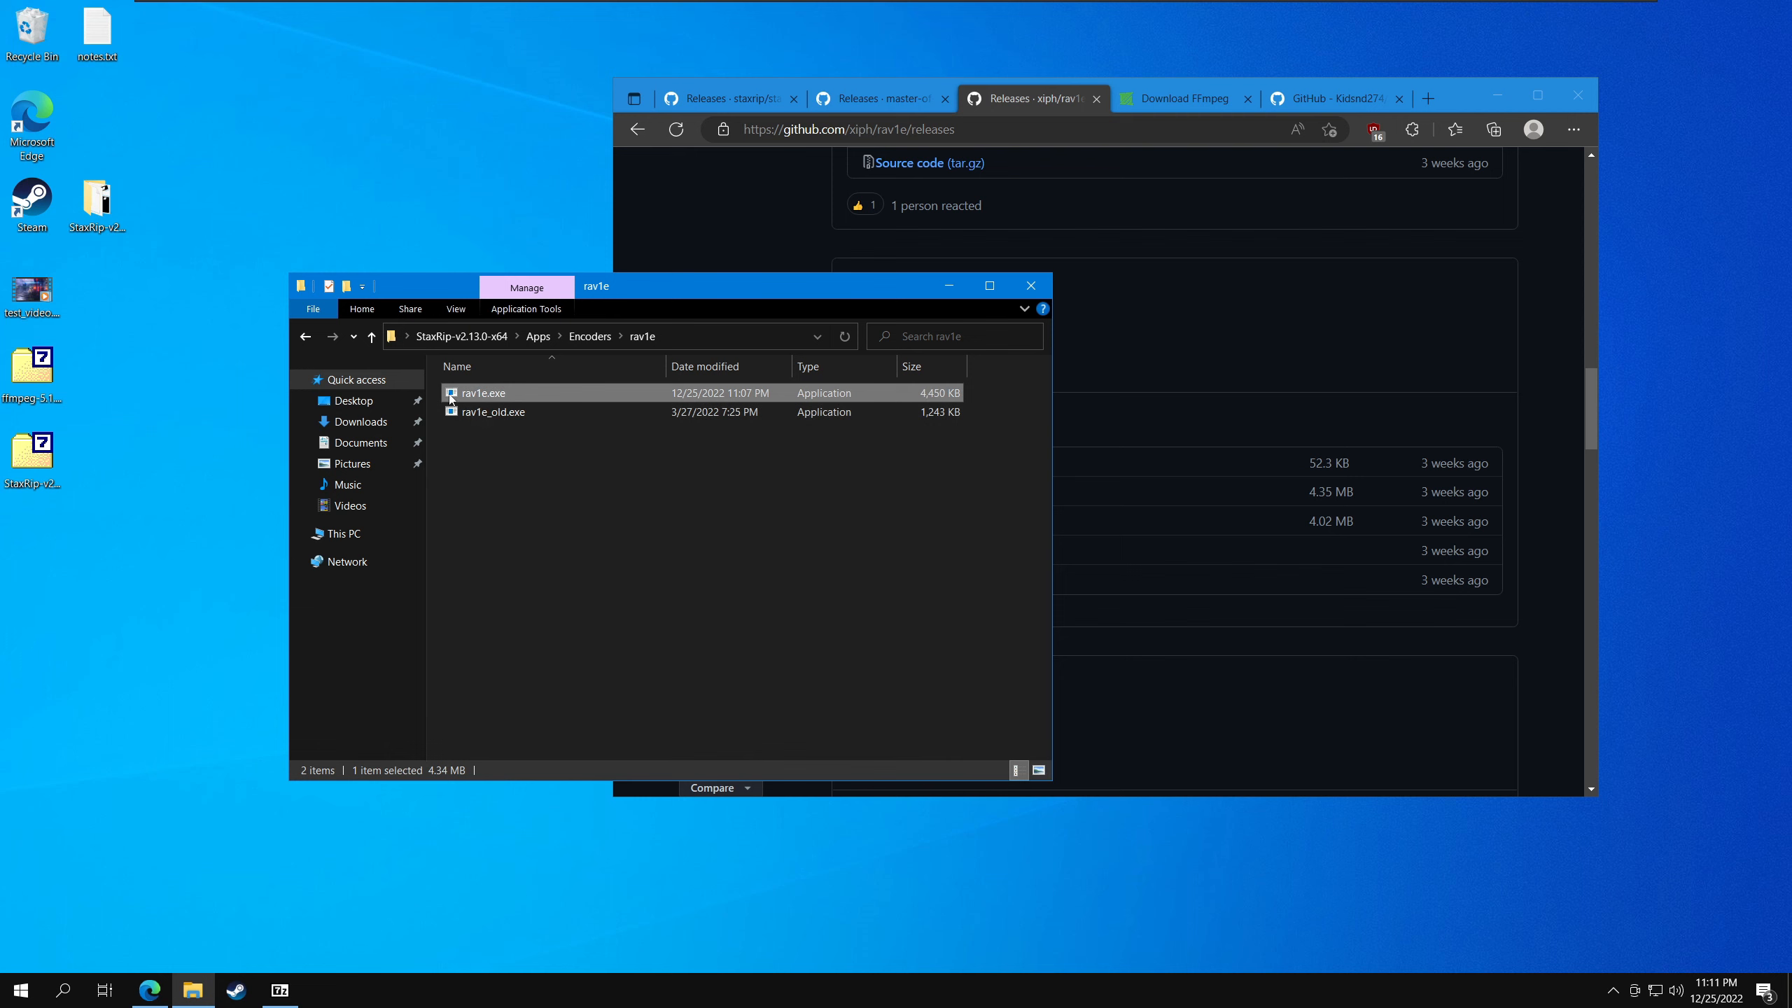
- Run rav1e.exe --version from a command prompt in the rav1e folder, check the compiled CPU features, and return to the Encoders folder
right_click(651, 500)
left_click(734, 680)
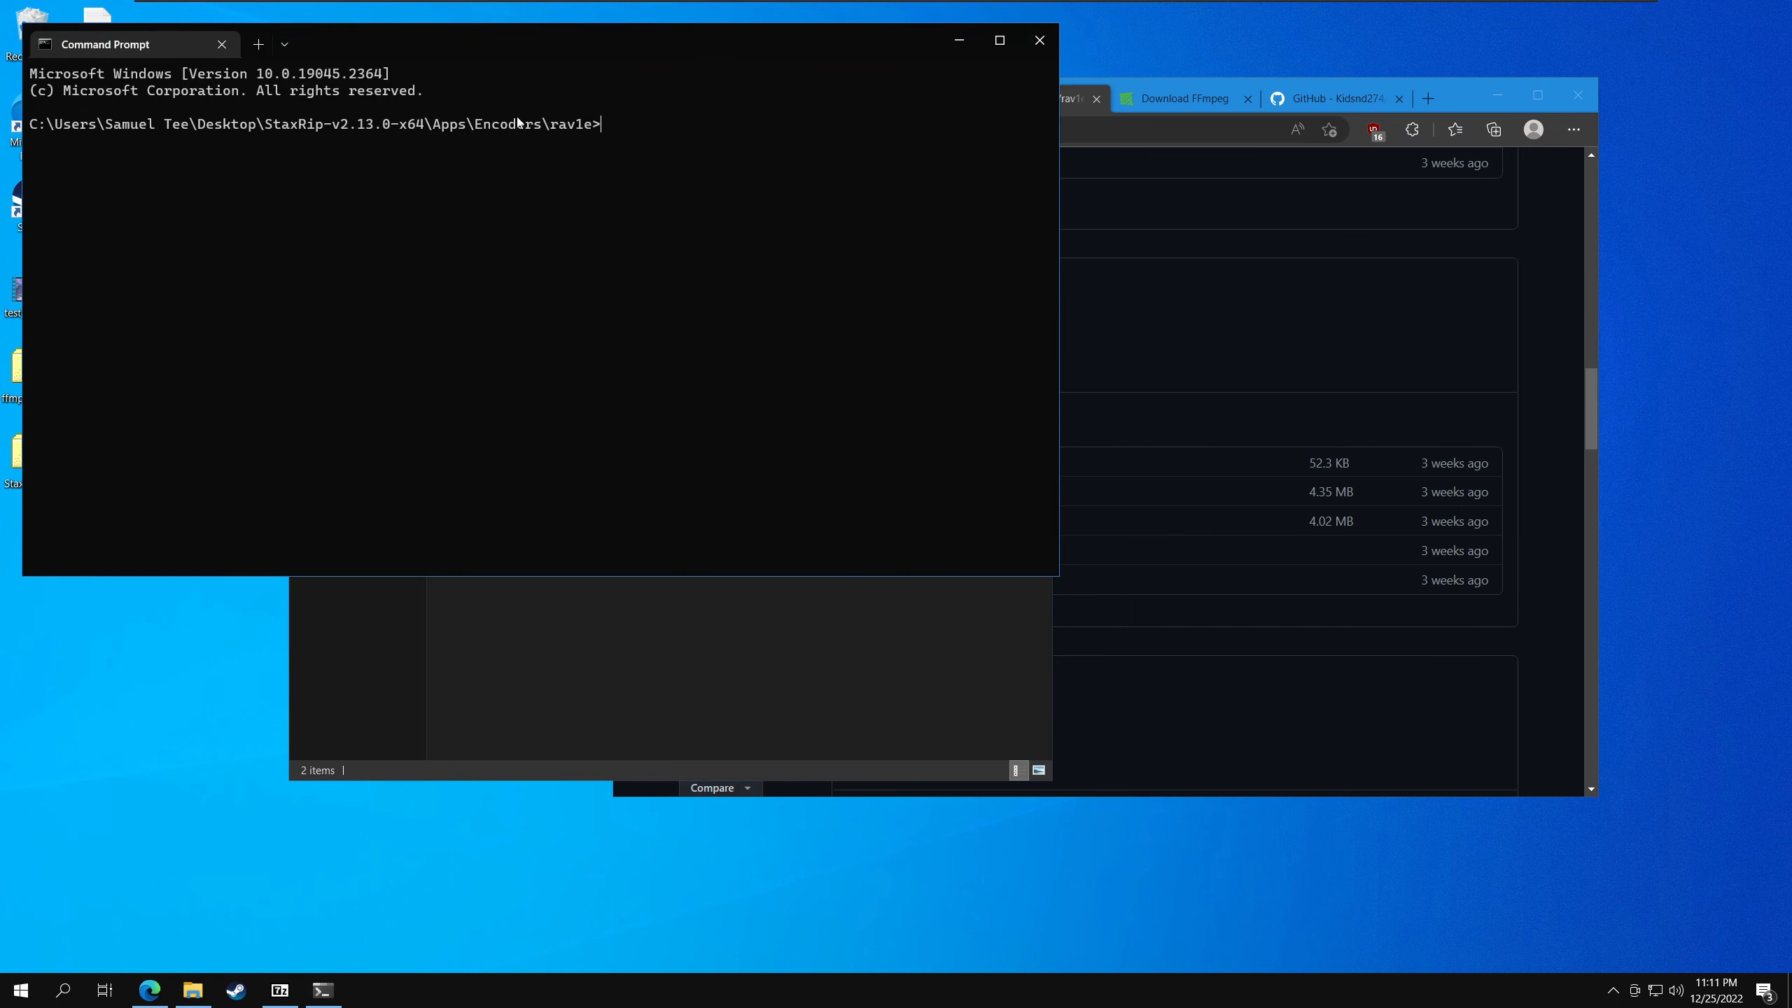
left_click_drag(498, 44, 1036, 378)
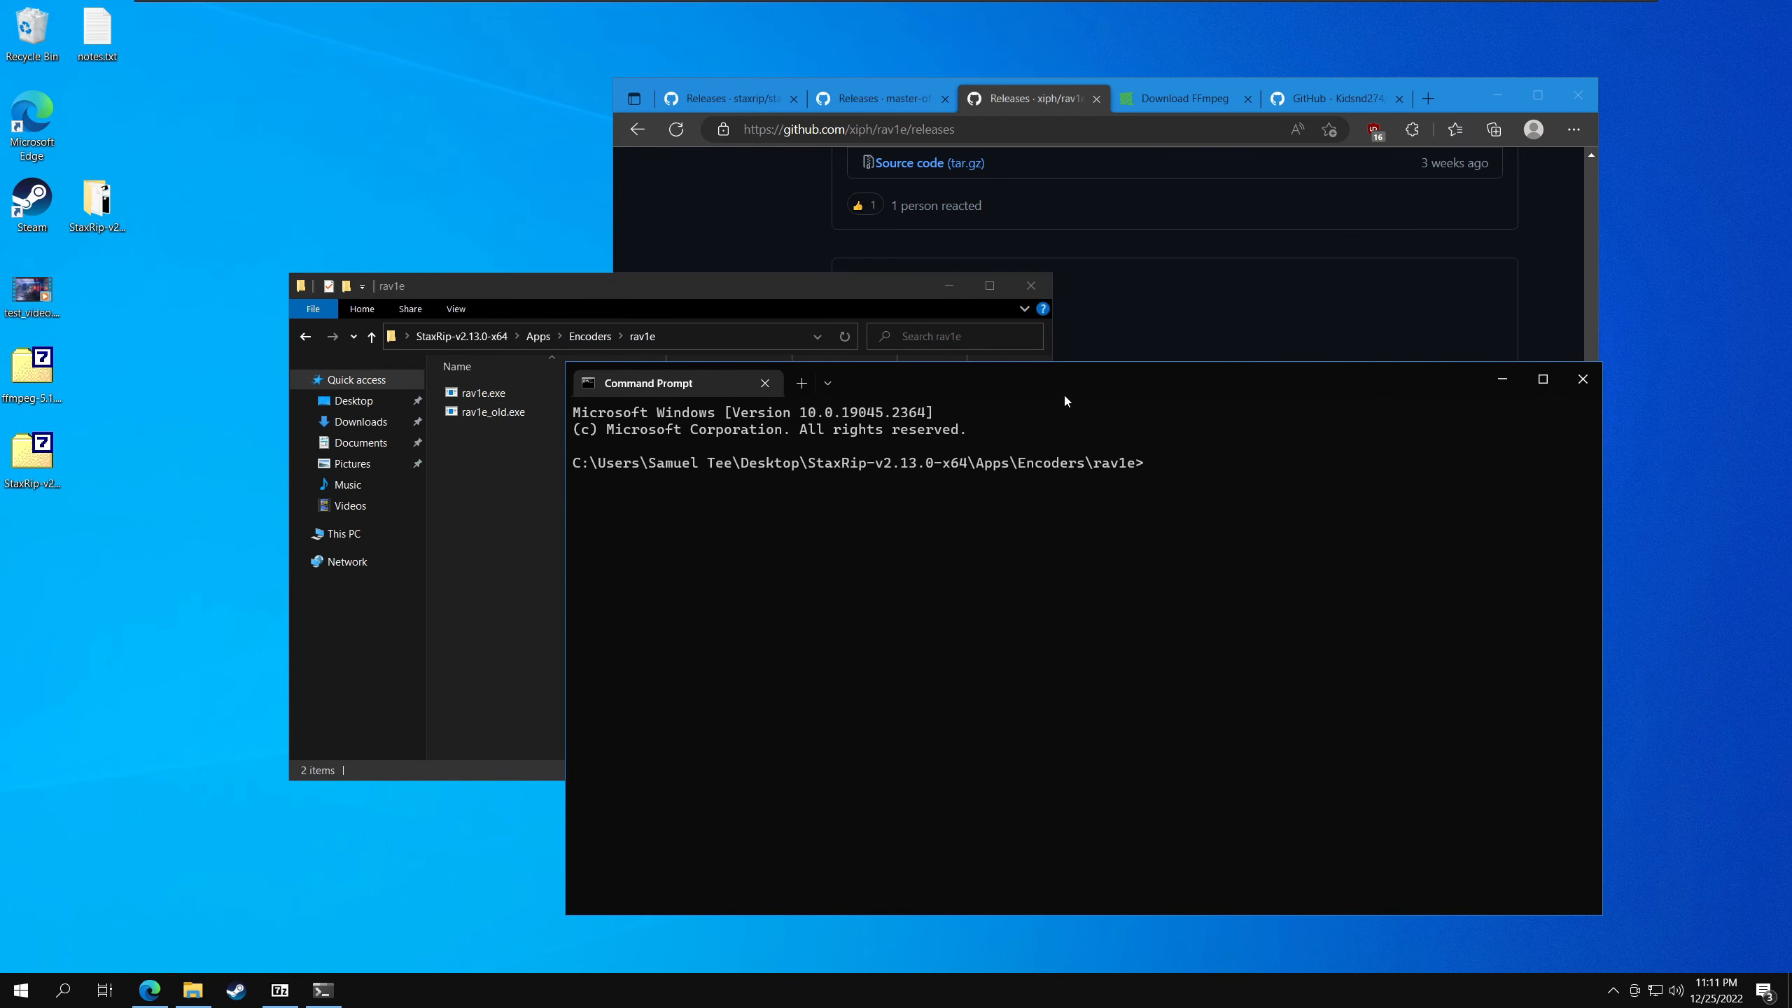
type("rav1e.exe --version")
key("Return")
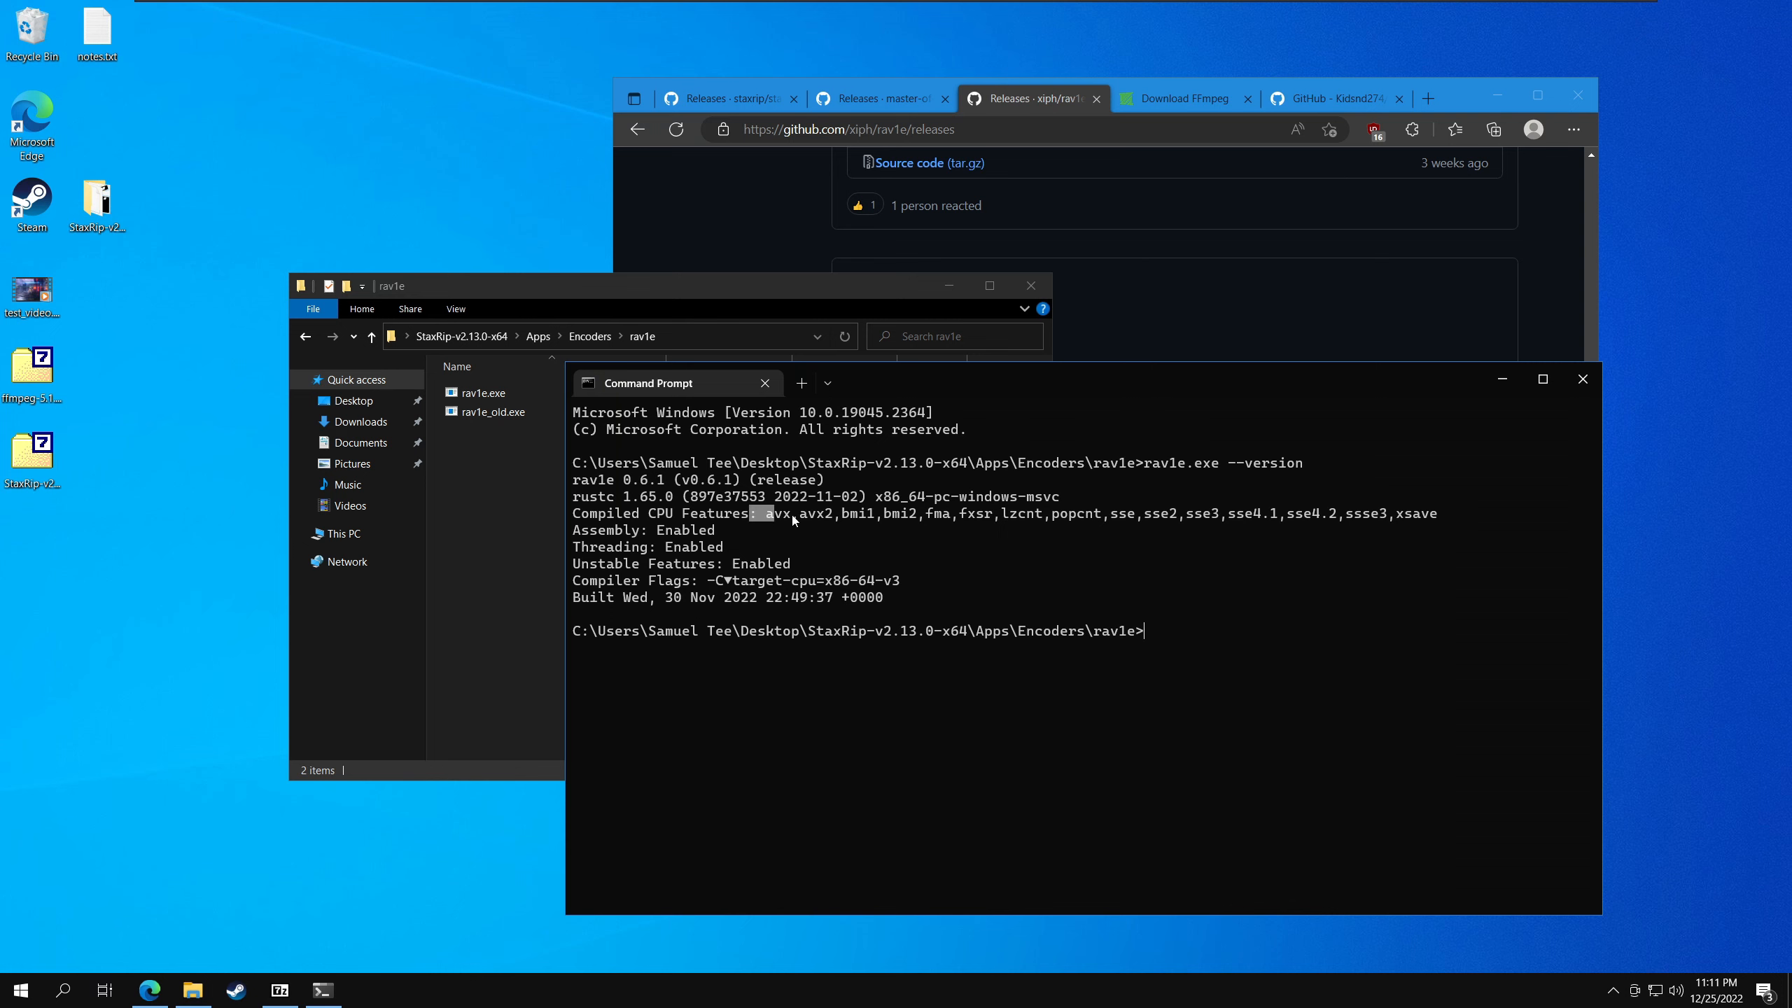
left_click_drag(792, 518, 1263, 522)
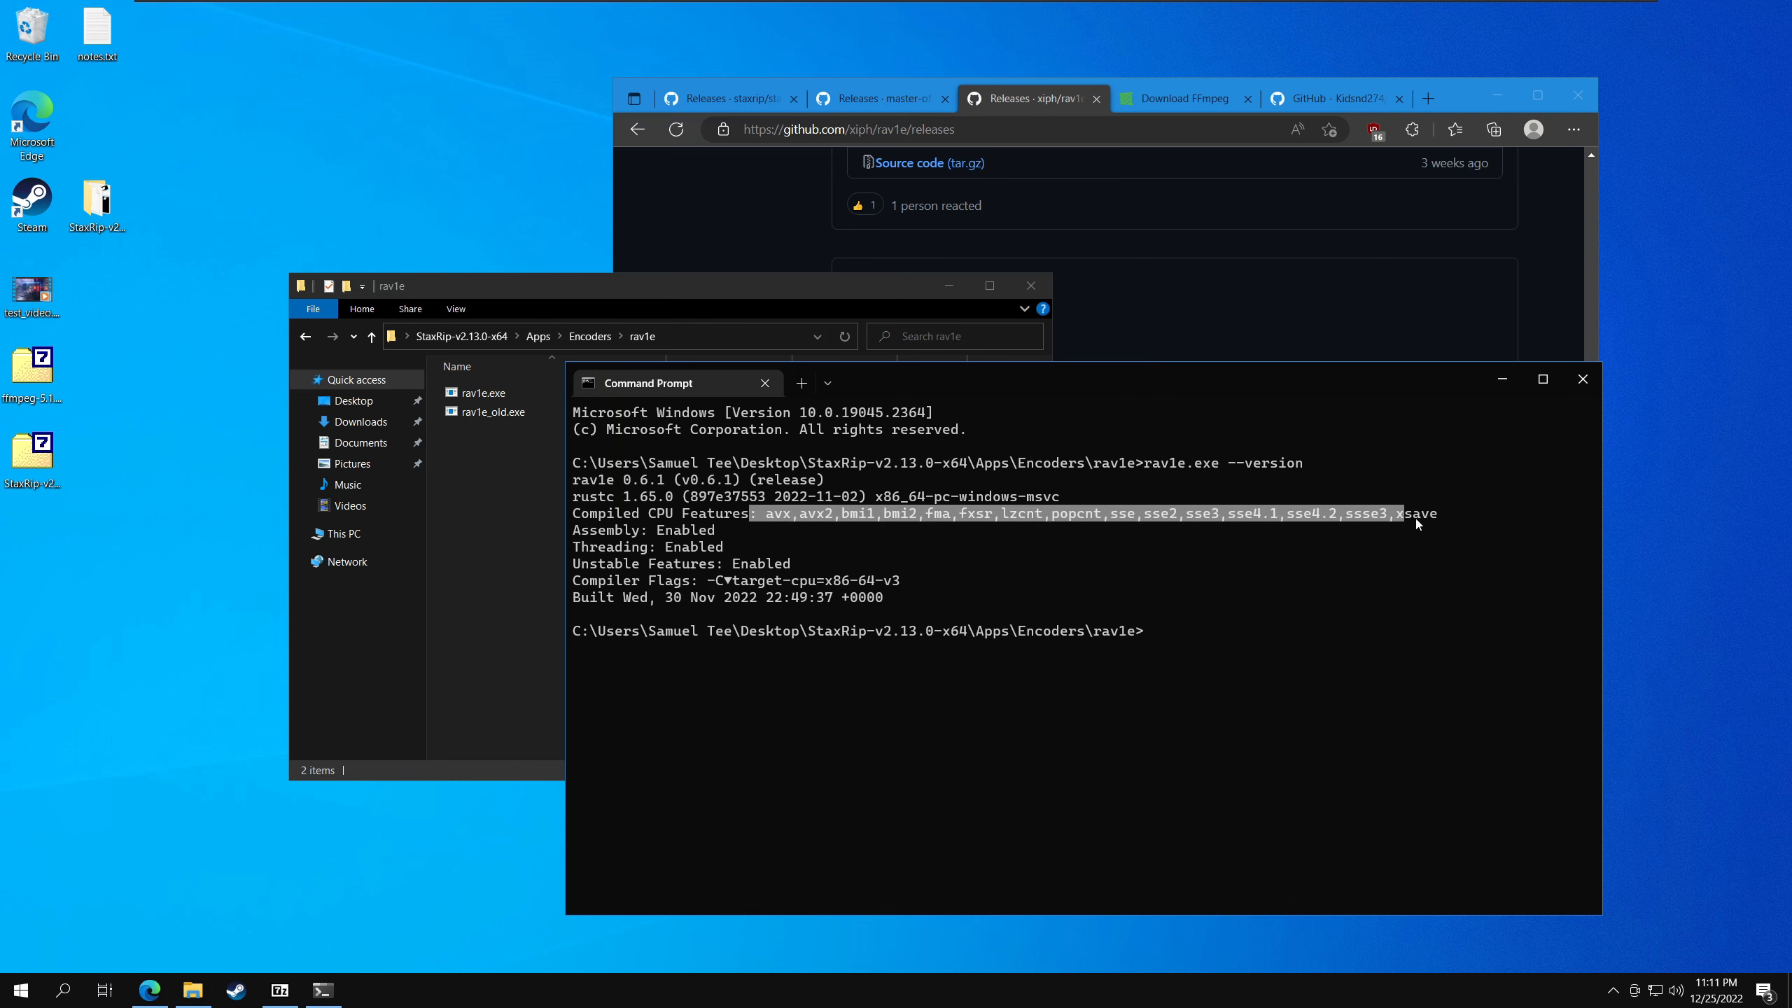
left_click_drag(1415, 518, 1439, 516)
left_click(1582, 379)
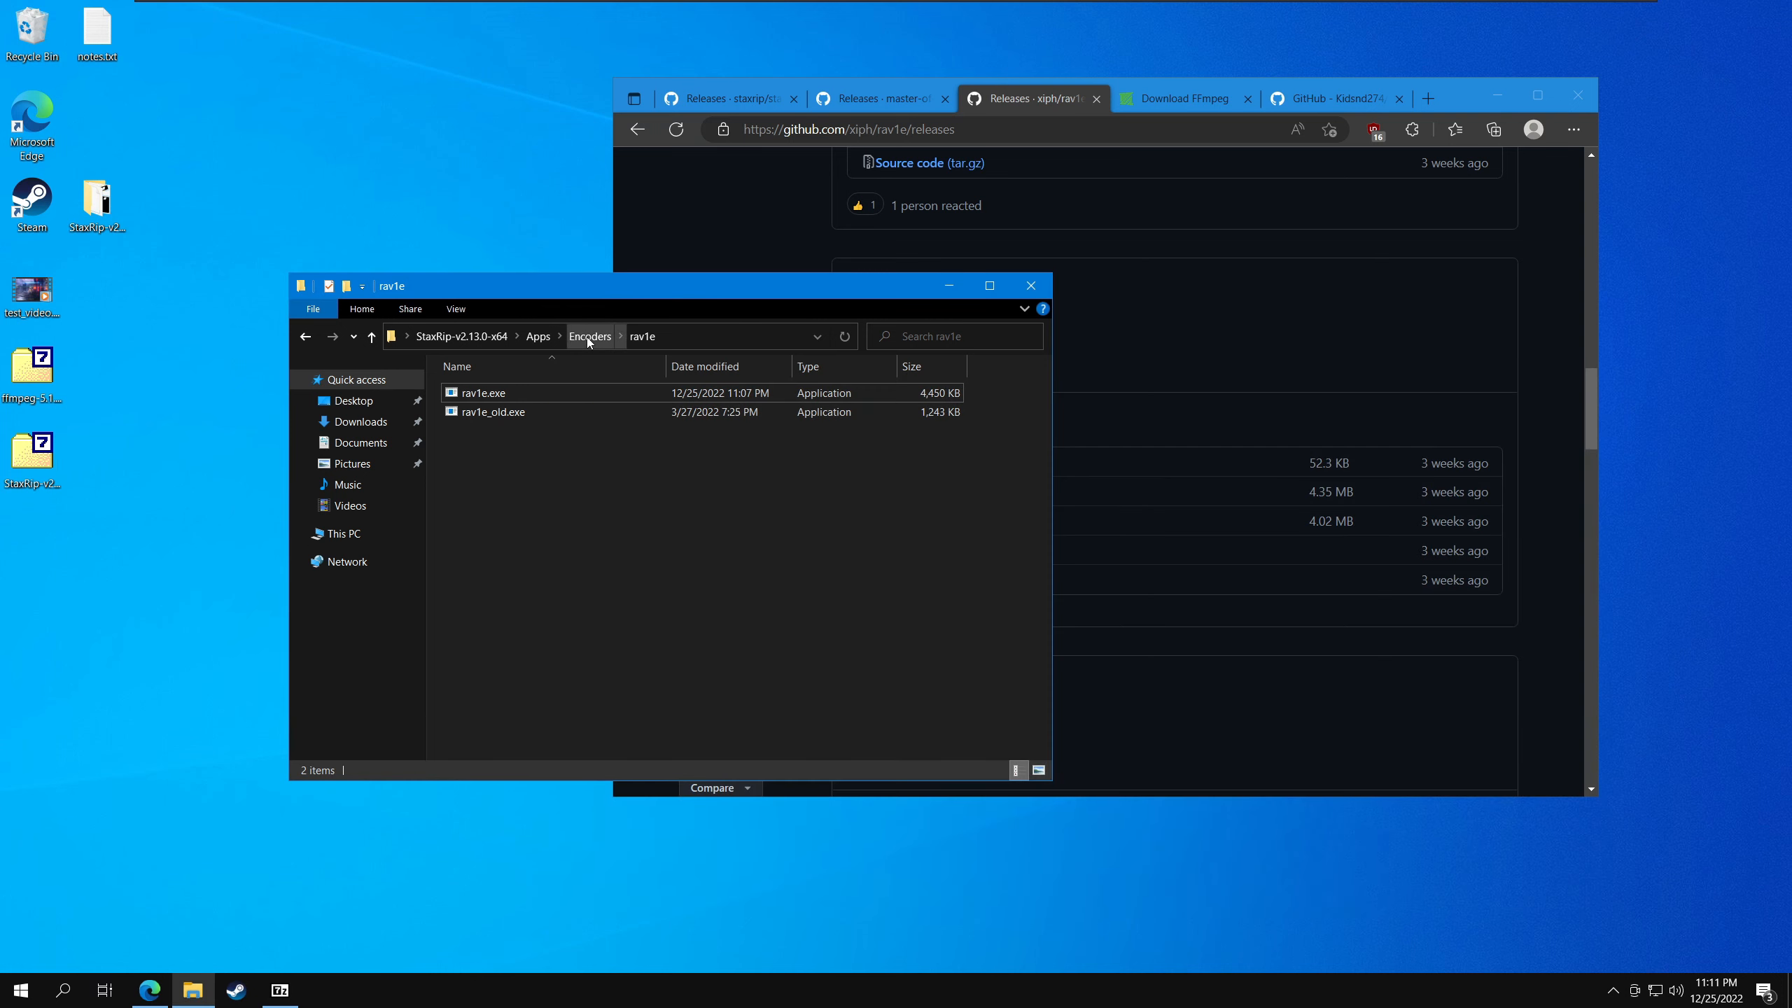
left_click(589, 337)
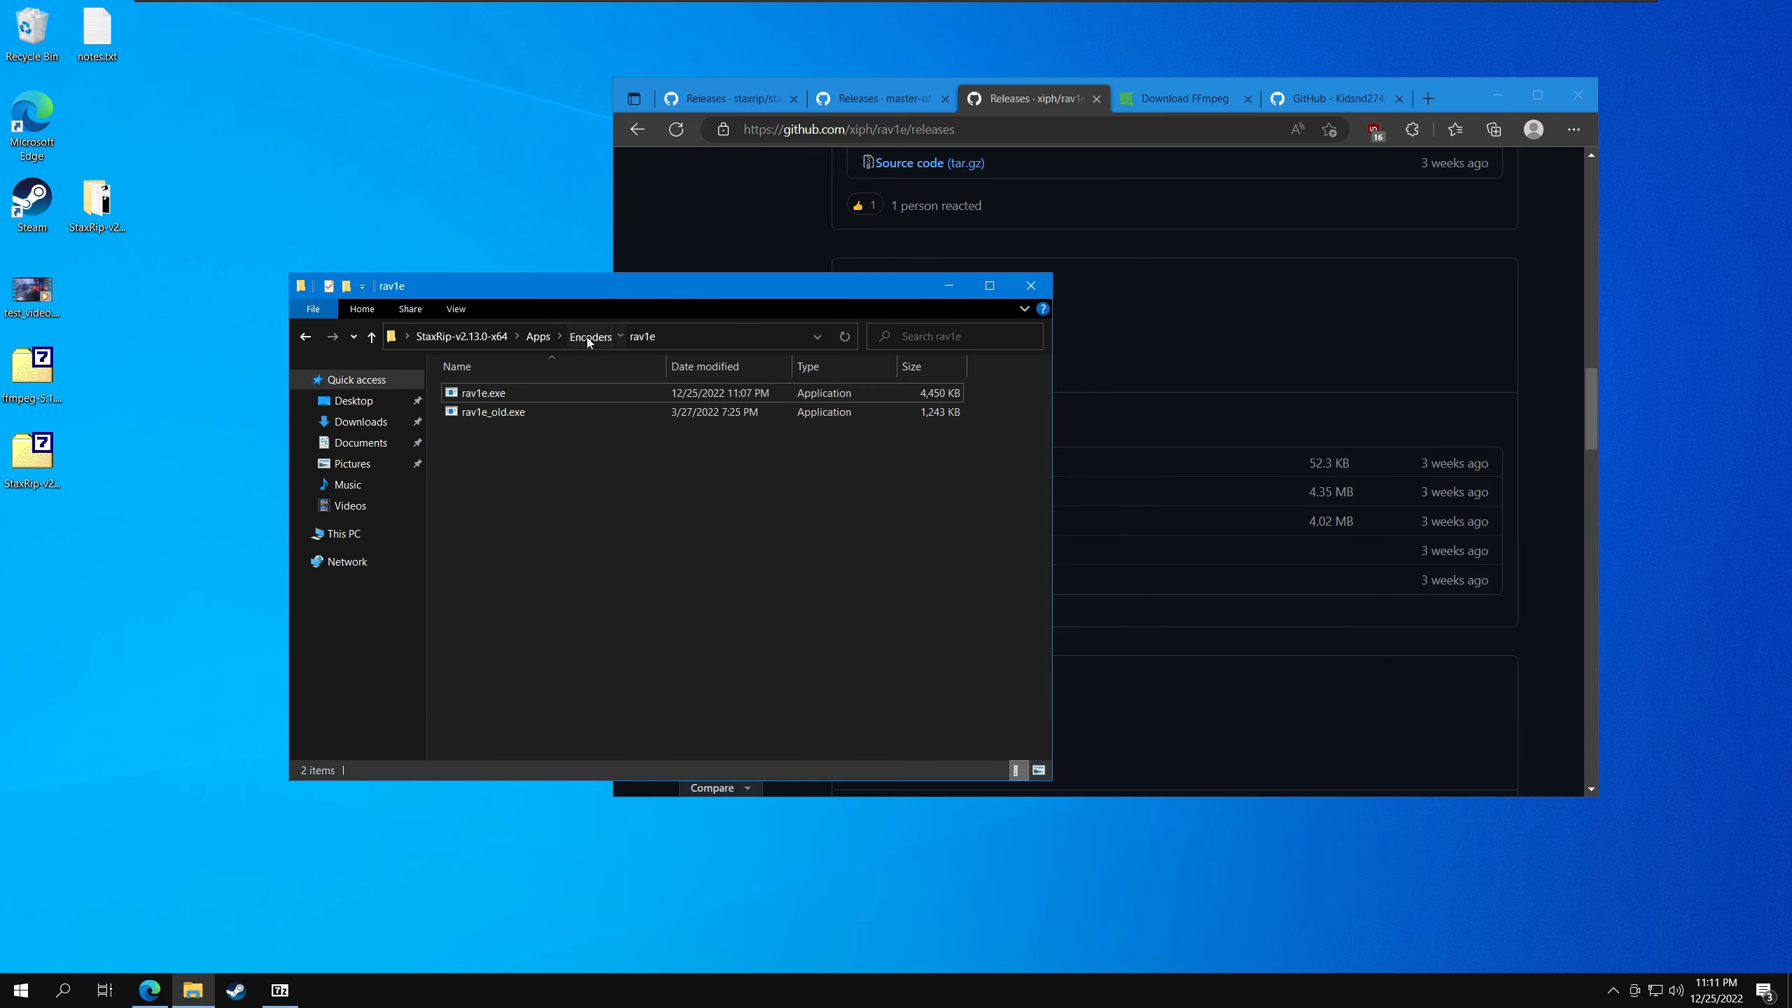
- Open the gyan.dev Windows builds from the FFmpeg download page and locate ffmpeg-release-full-shared.7z among the release builds
left_click(1200, 98)
scroll(910, 349, "down", 1)
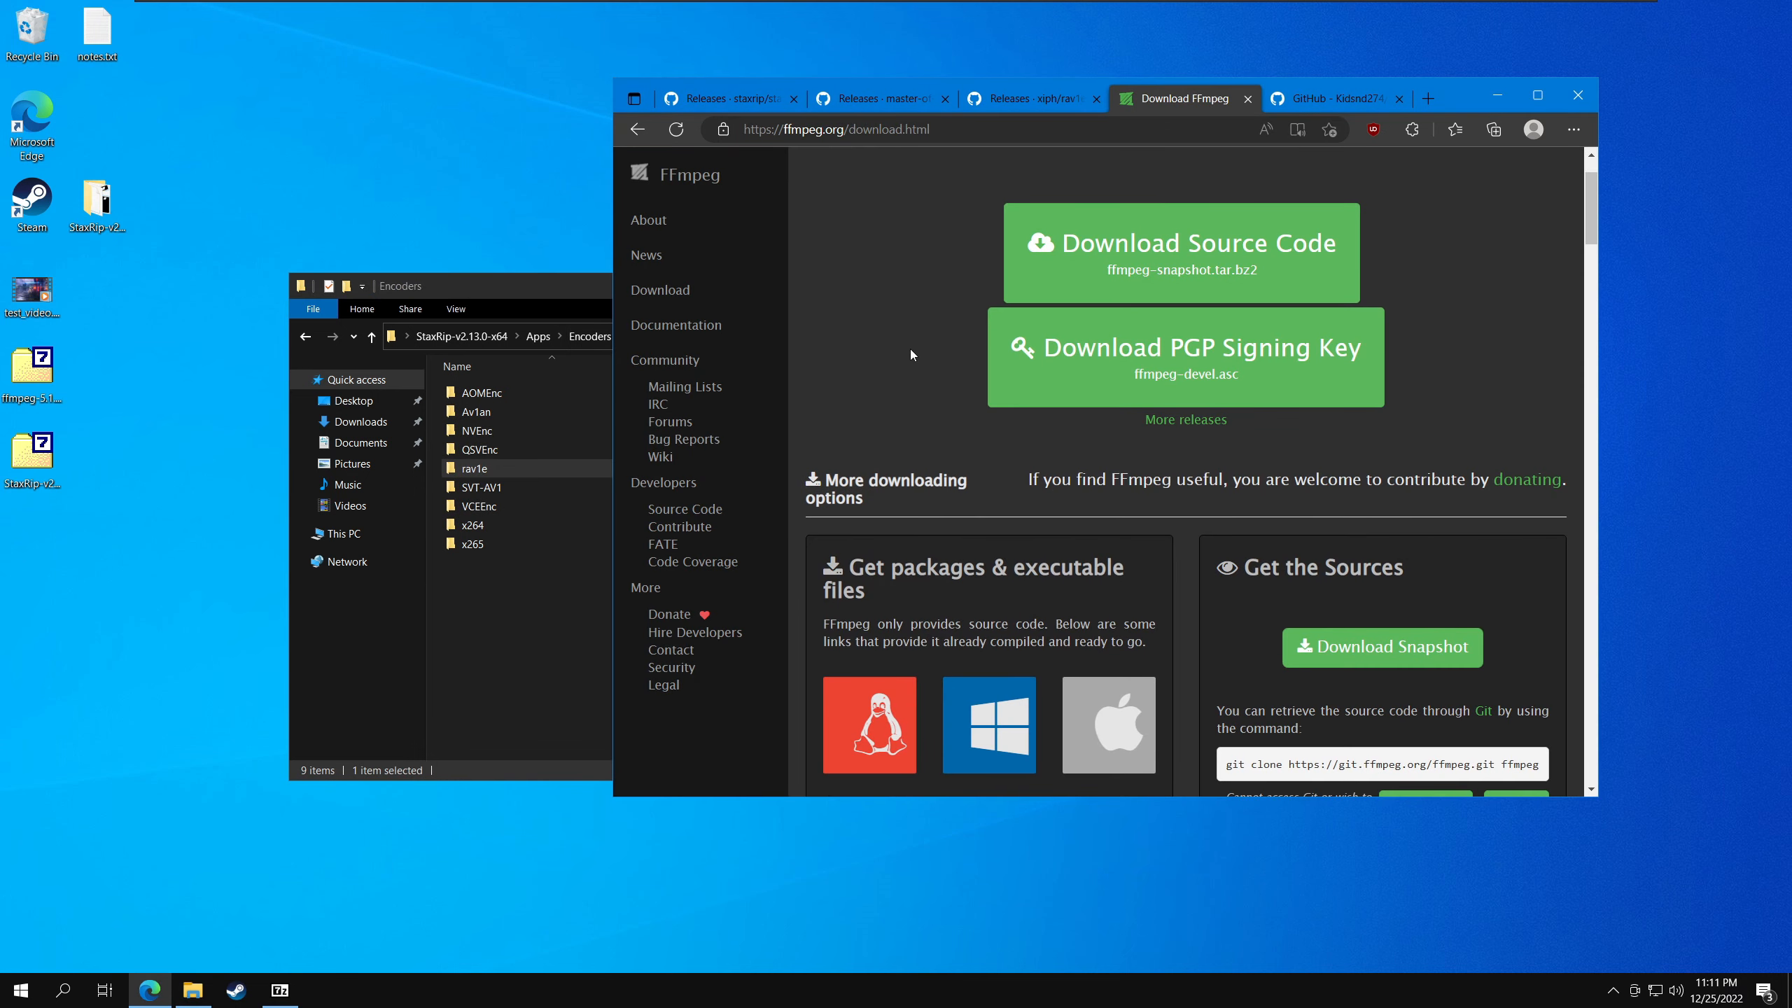
scroll(910, 349, "down", 2)
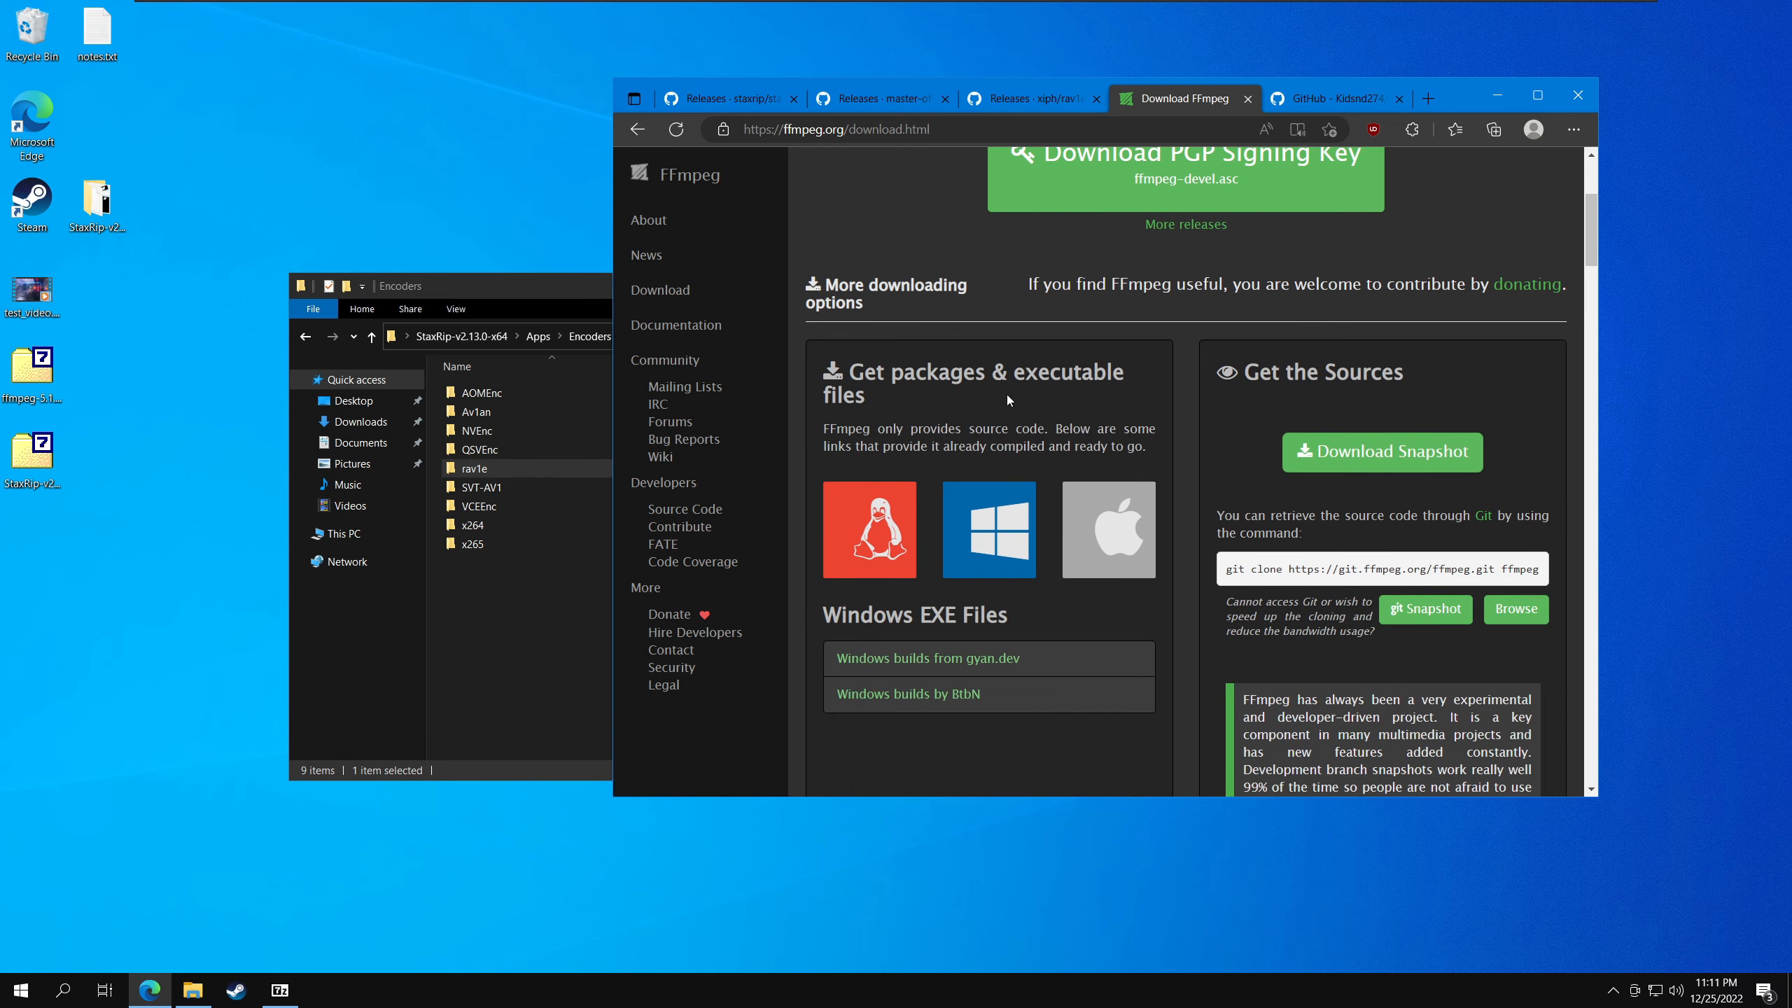
scroll(1007, 395, "up", 2)
scroll(963, 380, "down", 3)
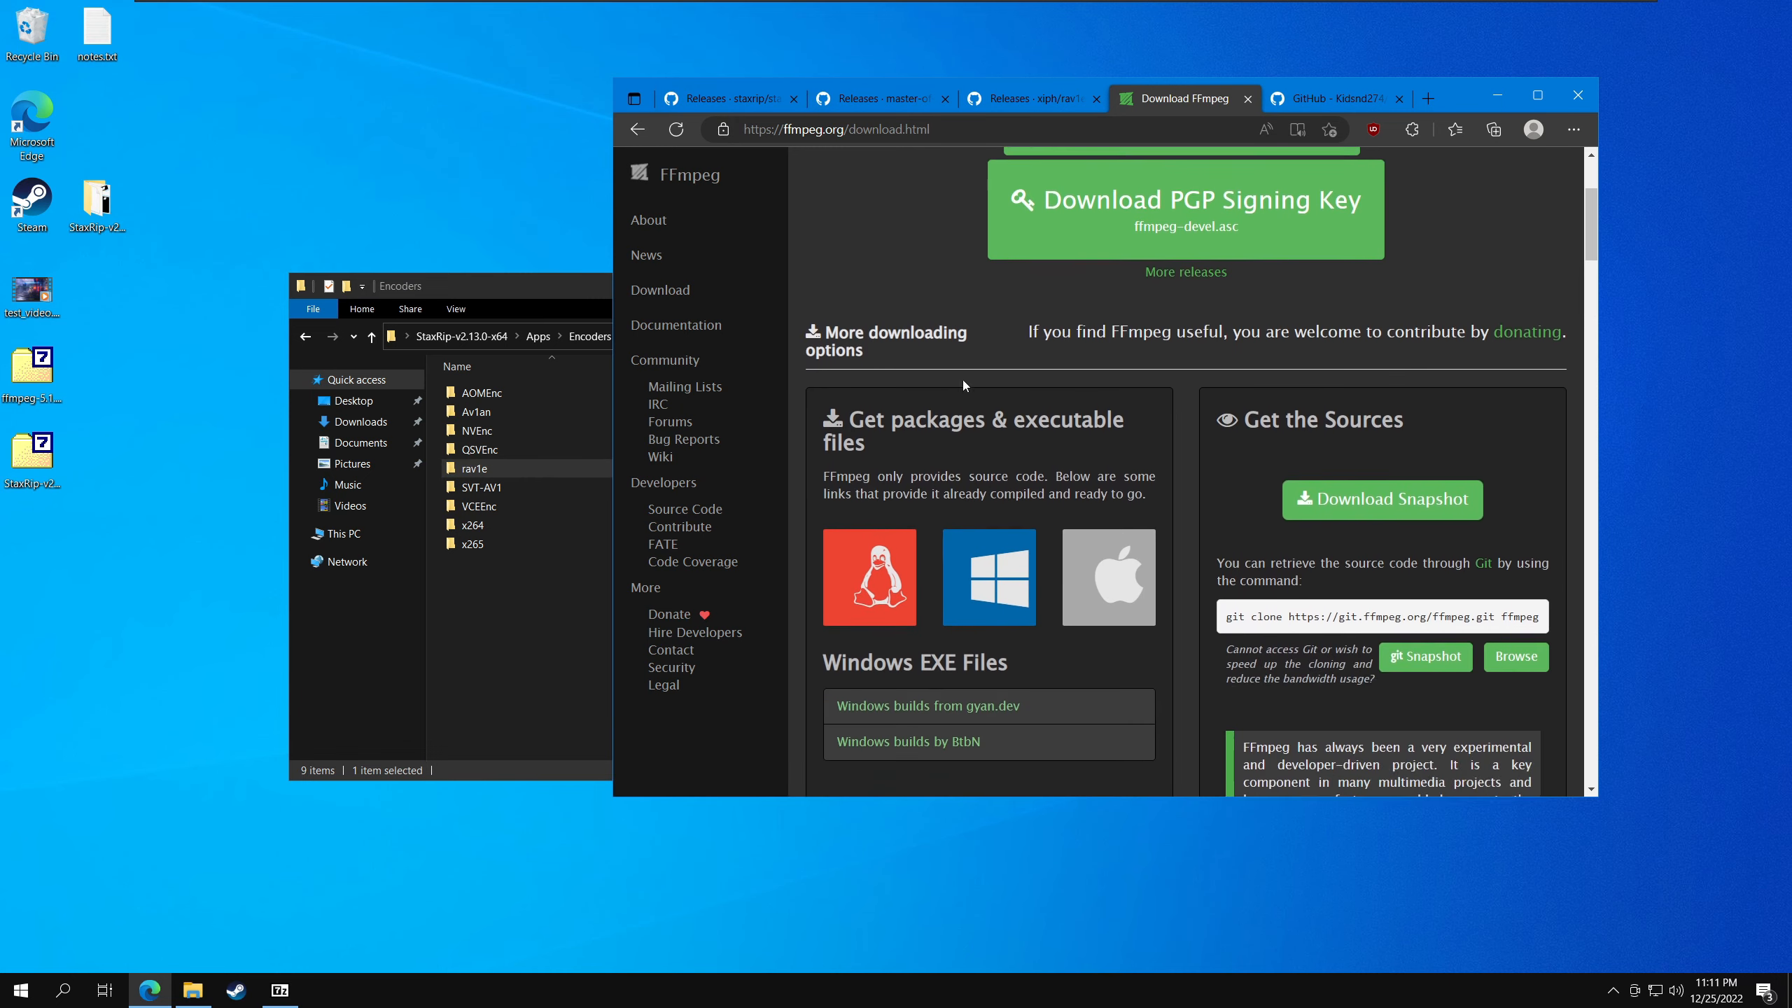
left_click(911, 565)
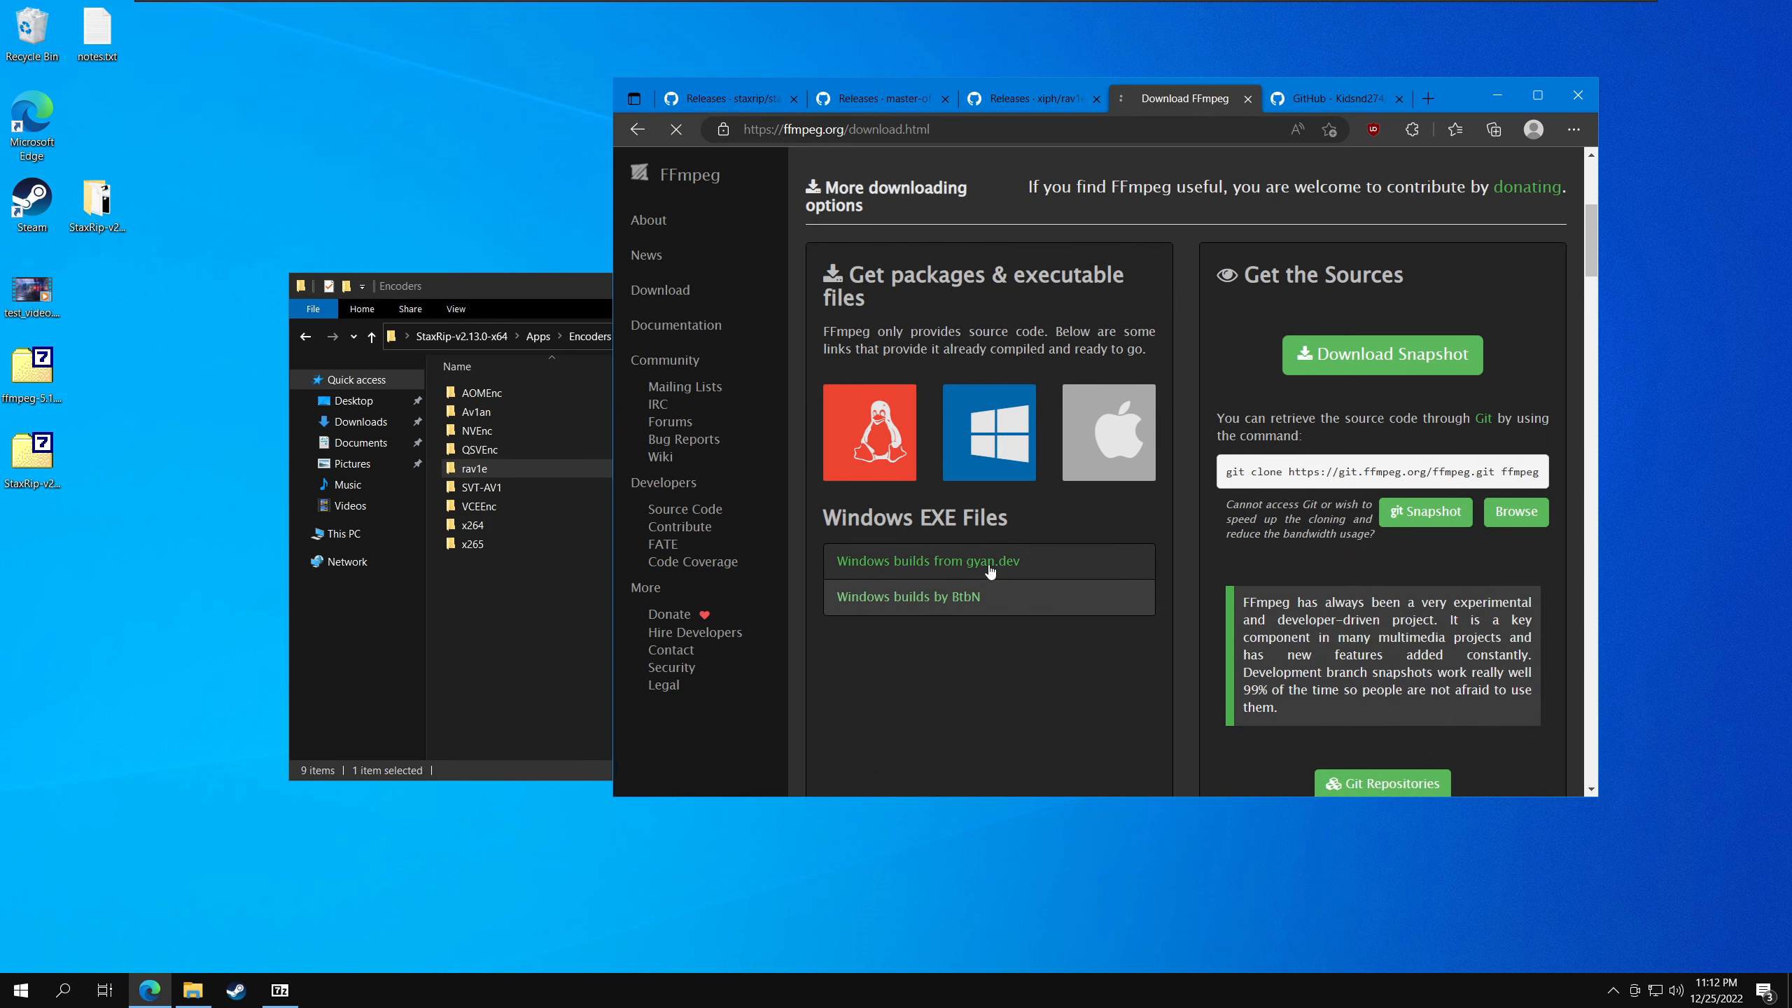
scroll(1003, 488, "down", 12)
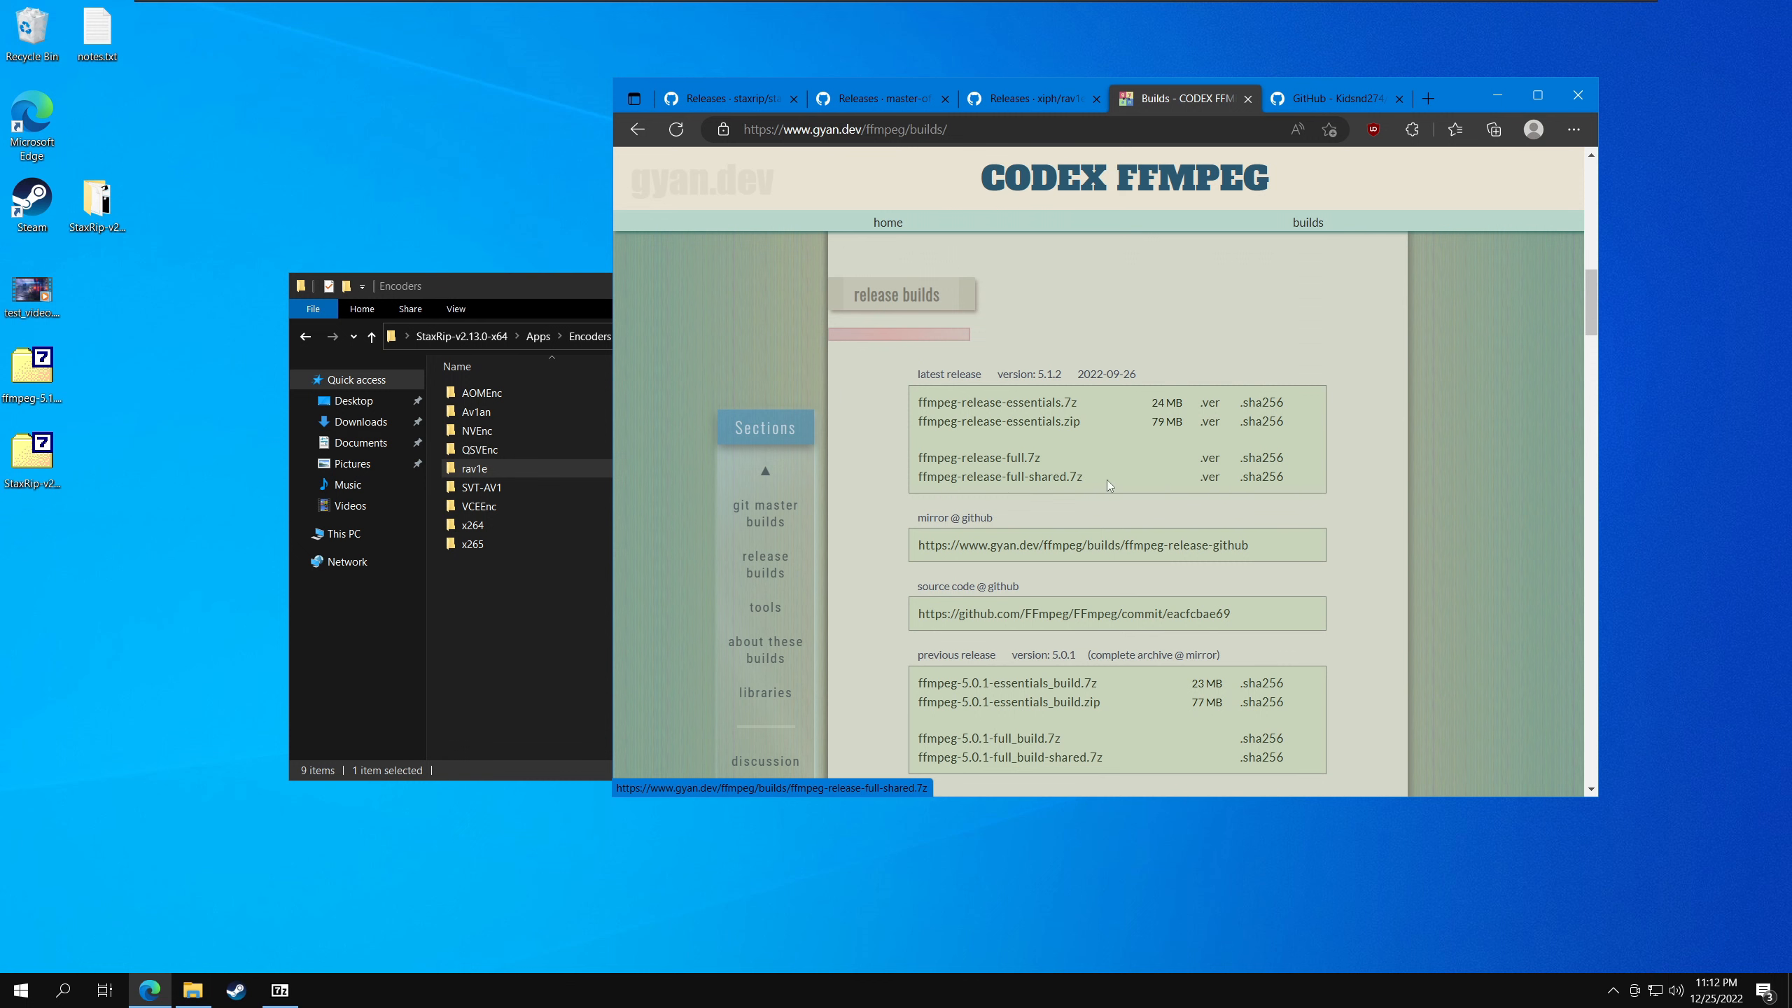
left_click_drag(915, 477, 1089, 490)
left_click(1076, 493)
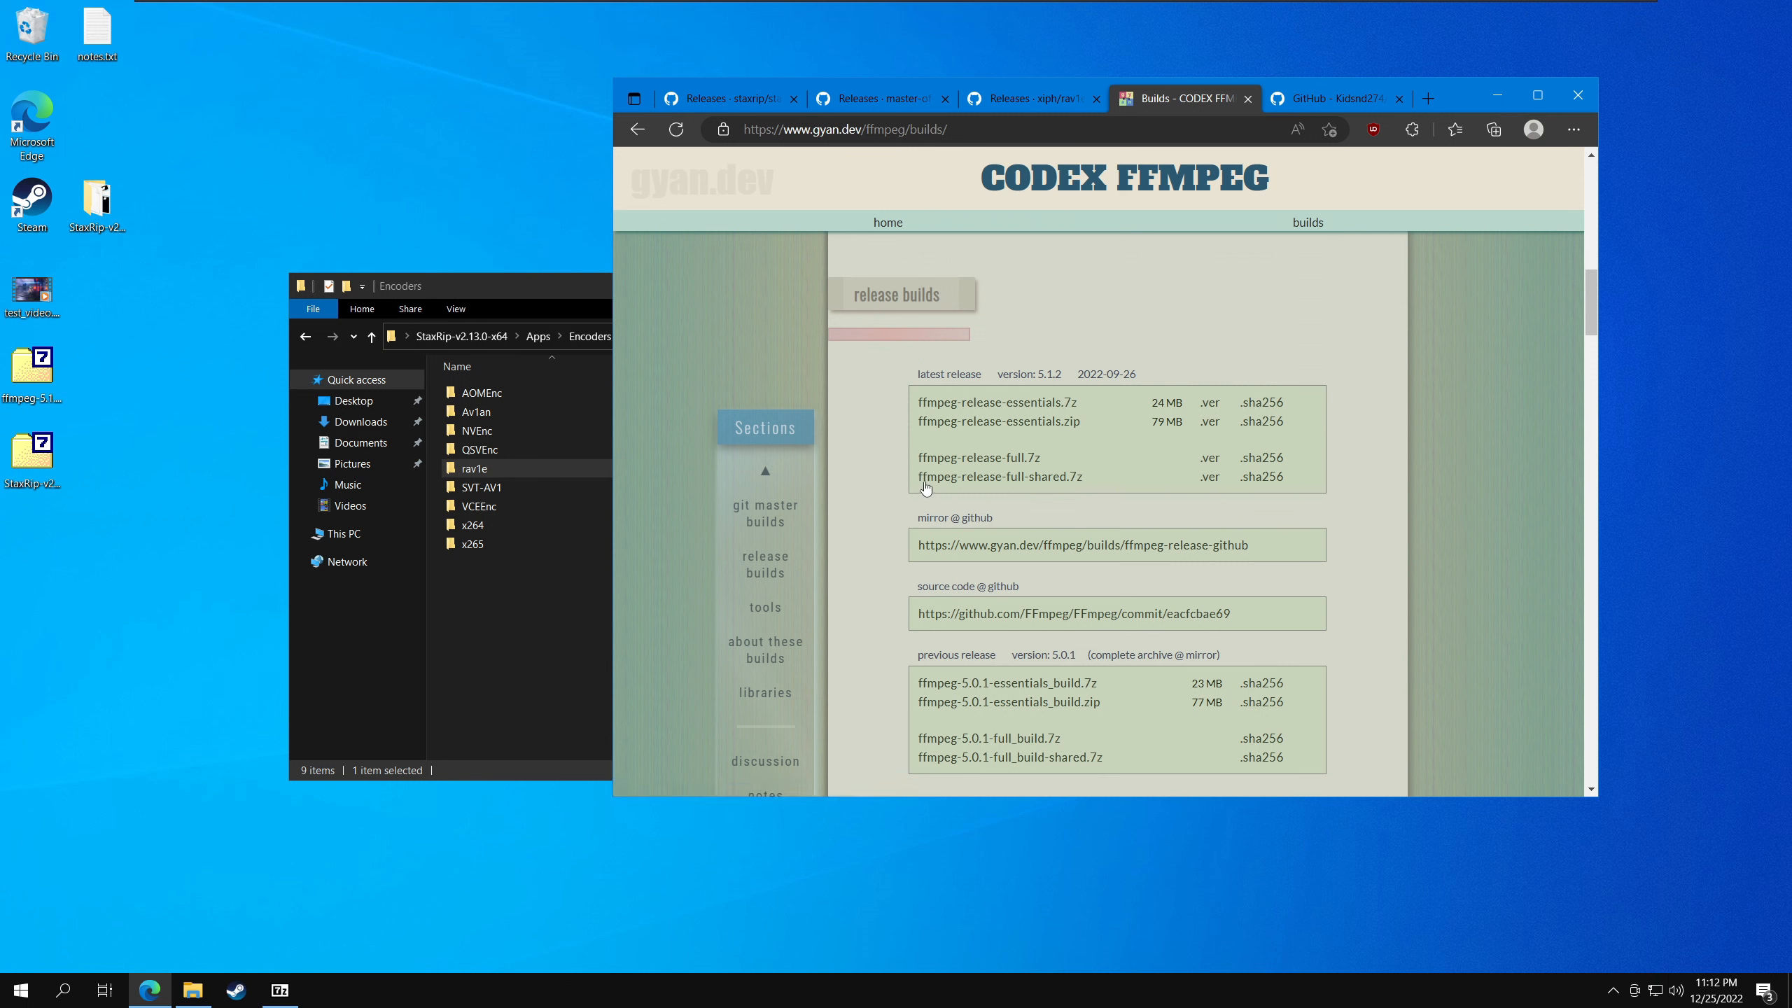
- Open the ffmpeg-5.1.2-full_build-shared.7z archive on the desktop and browse to its bin folder
left_click(19, 372)
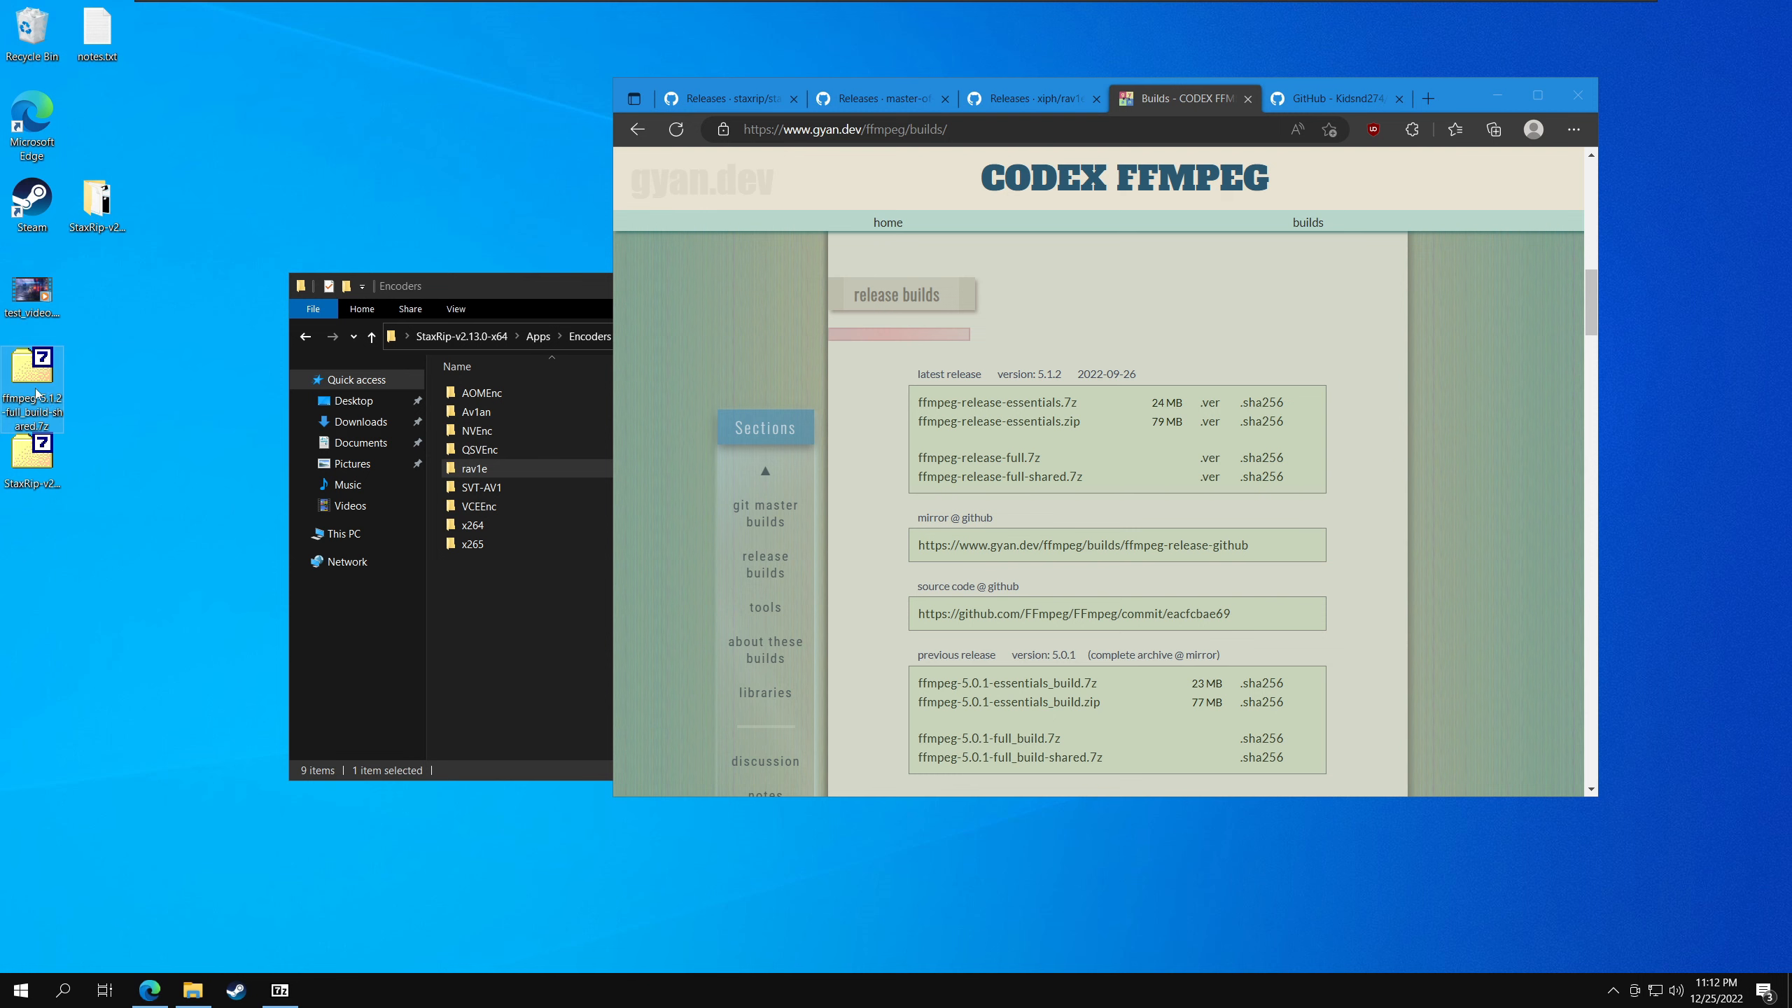
double_click(37, 394)
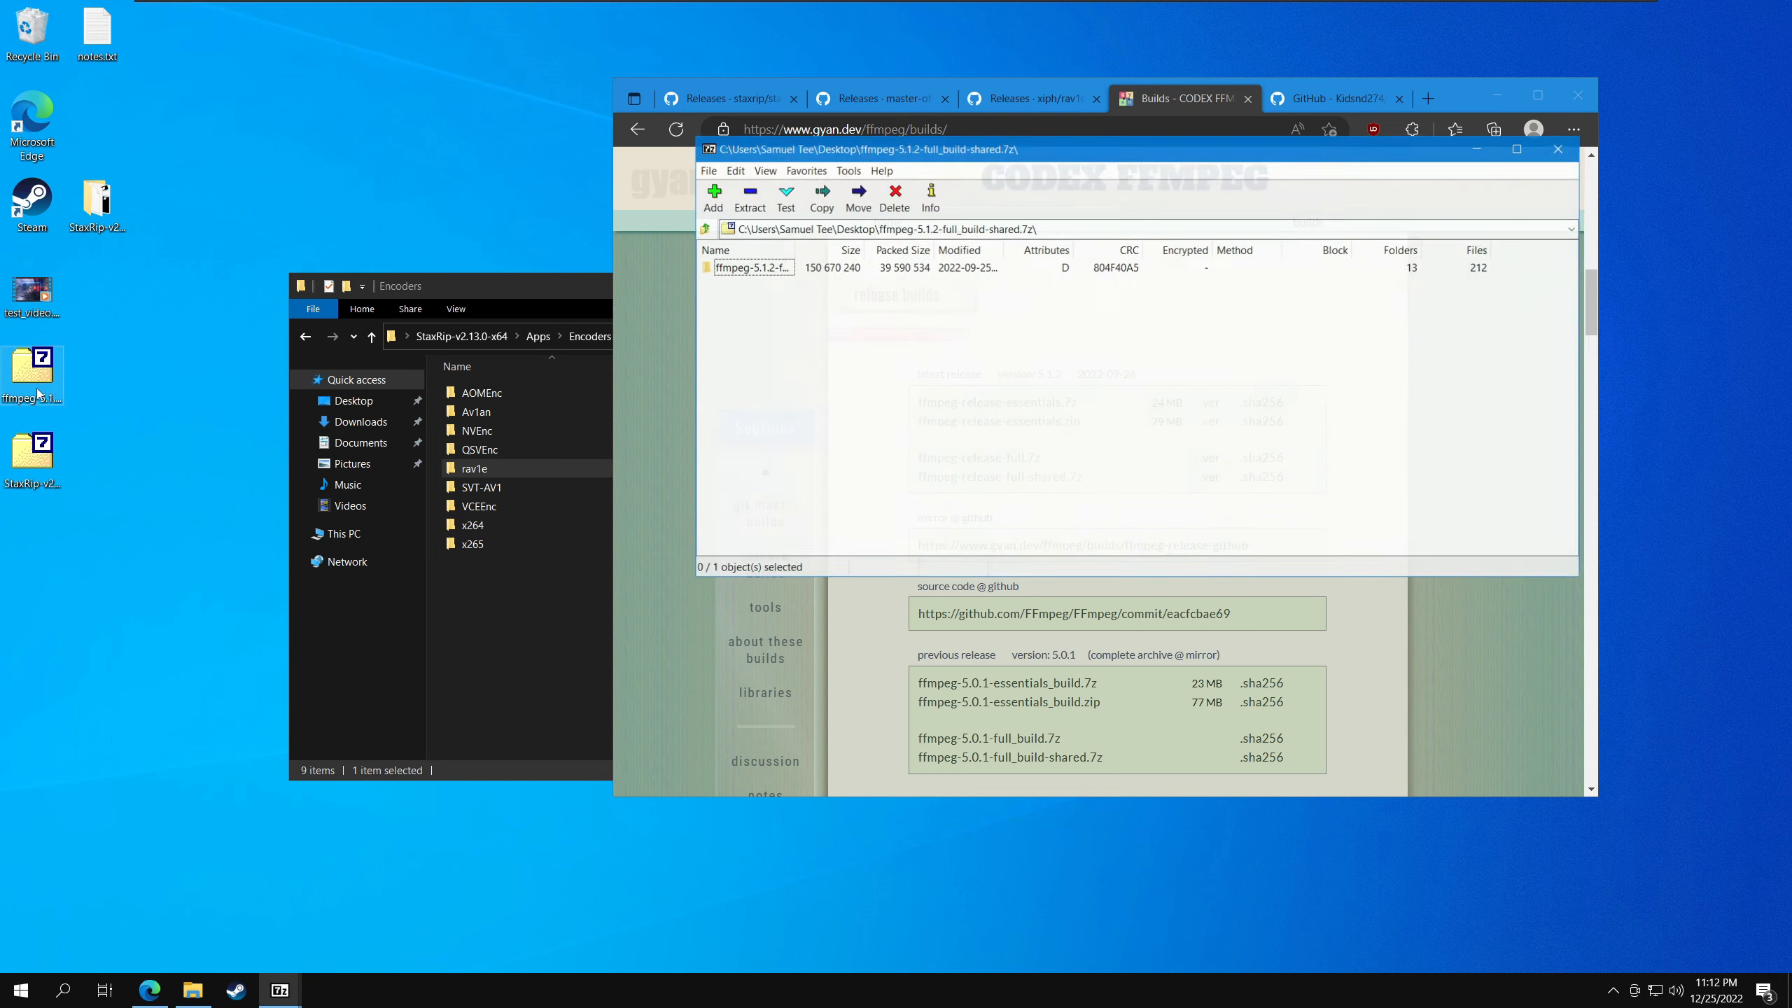
double_click(729, 274)
double_click(721, 267)
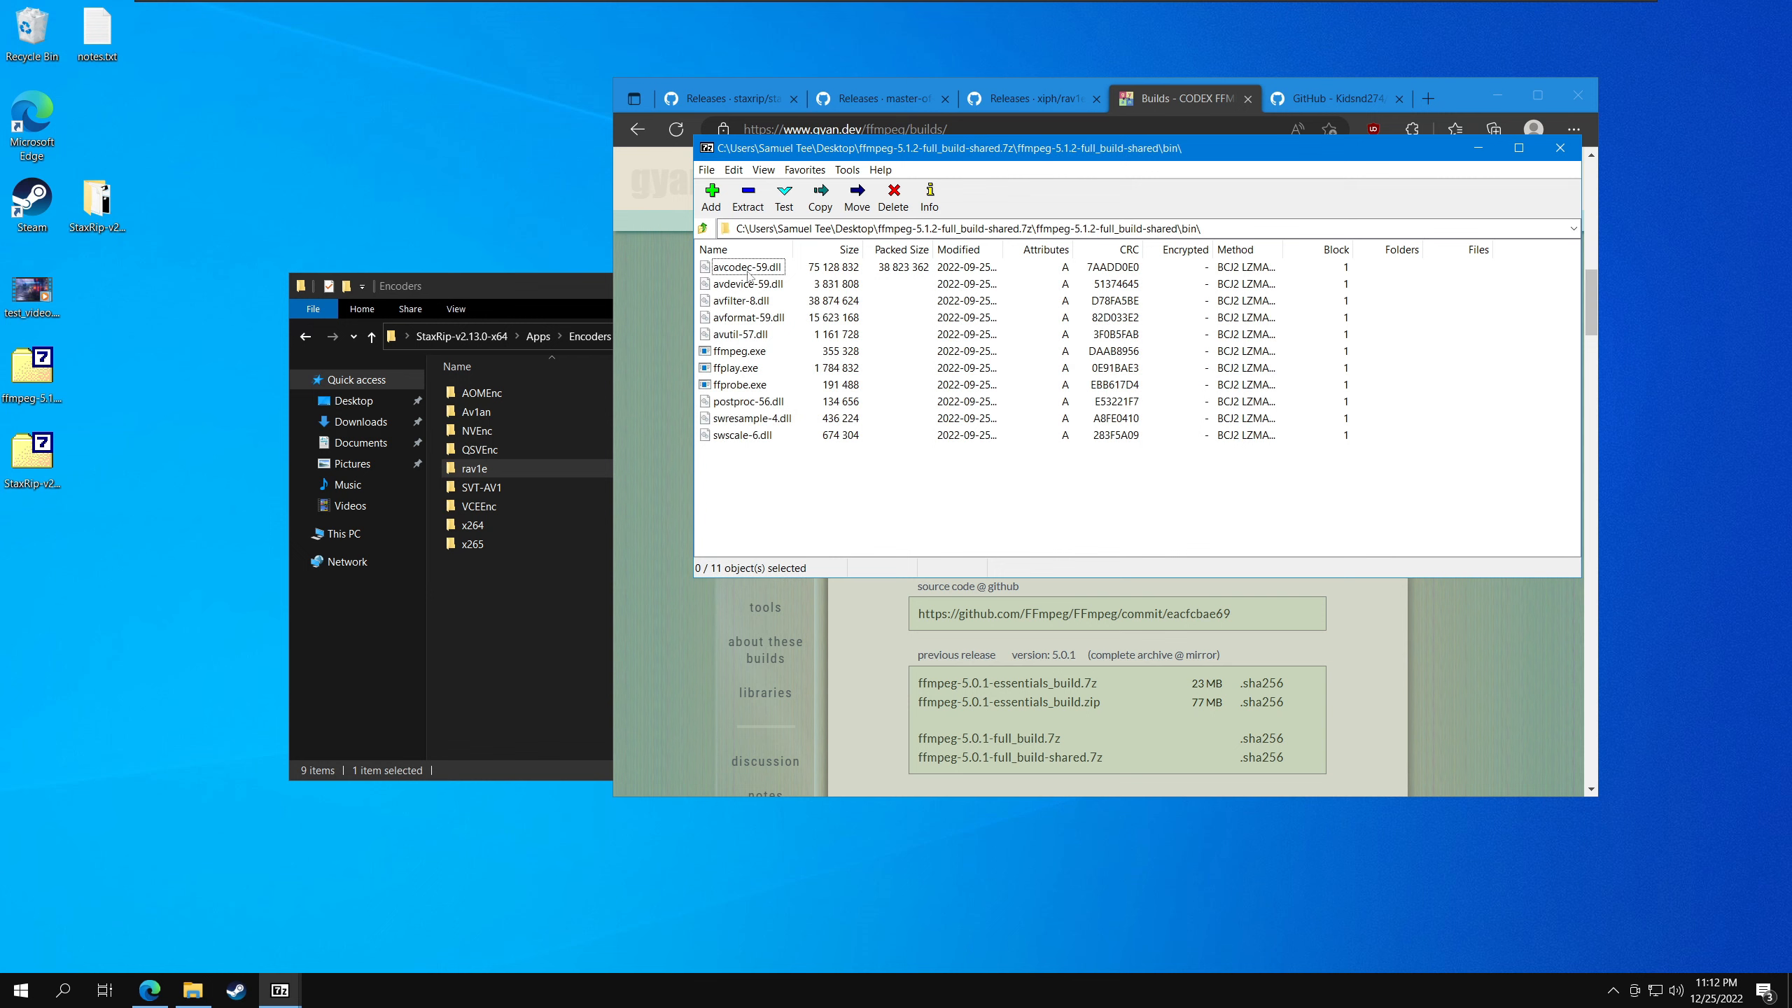
- Extract all files from the archive's bin folder into the Av1an encoder folder, close the archive and return to the Encoders folder
left_click_drag(788, 483, 702, 261)
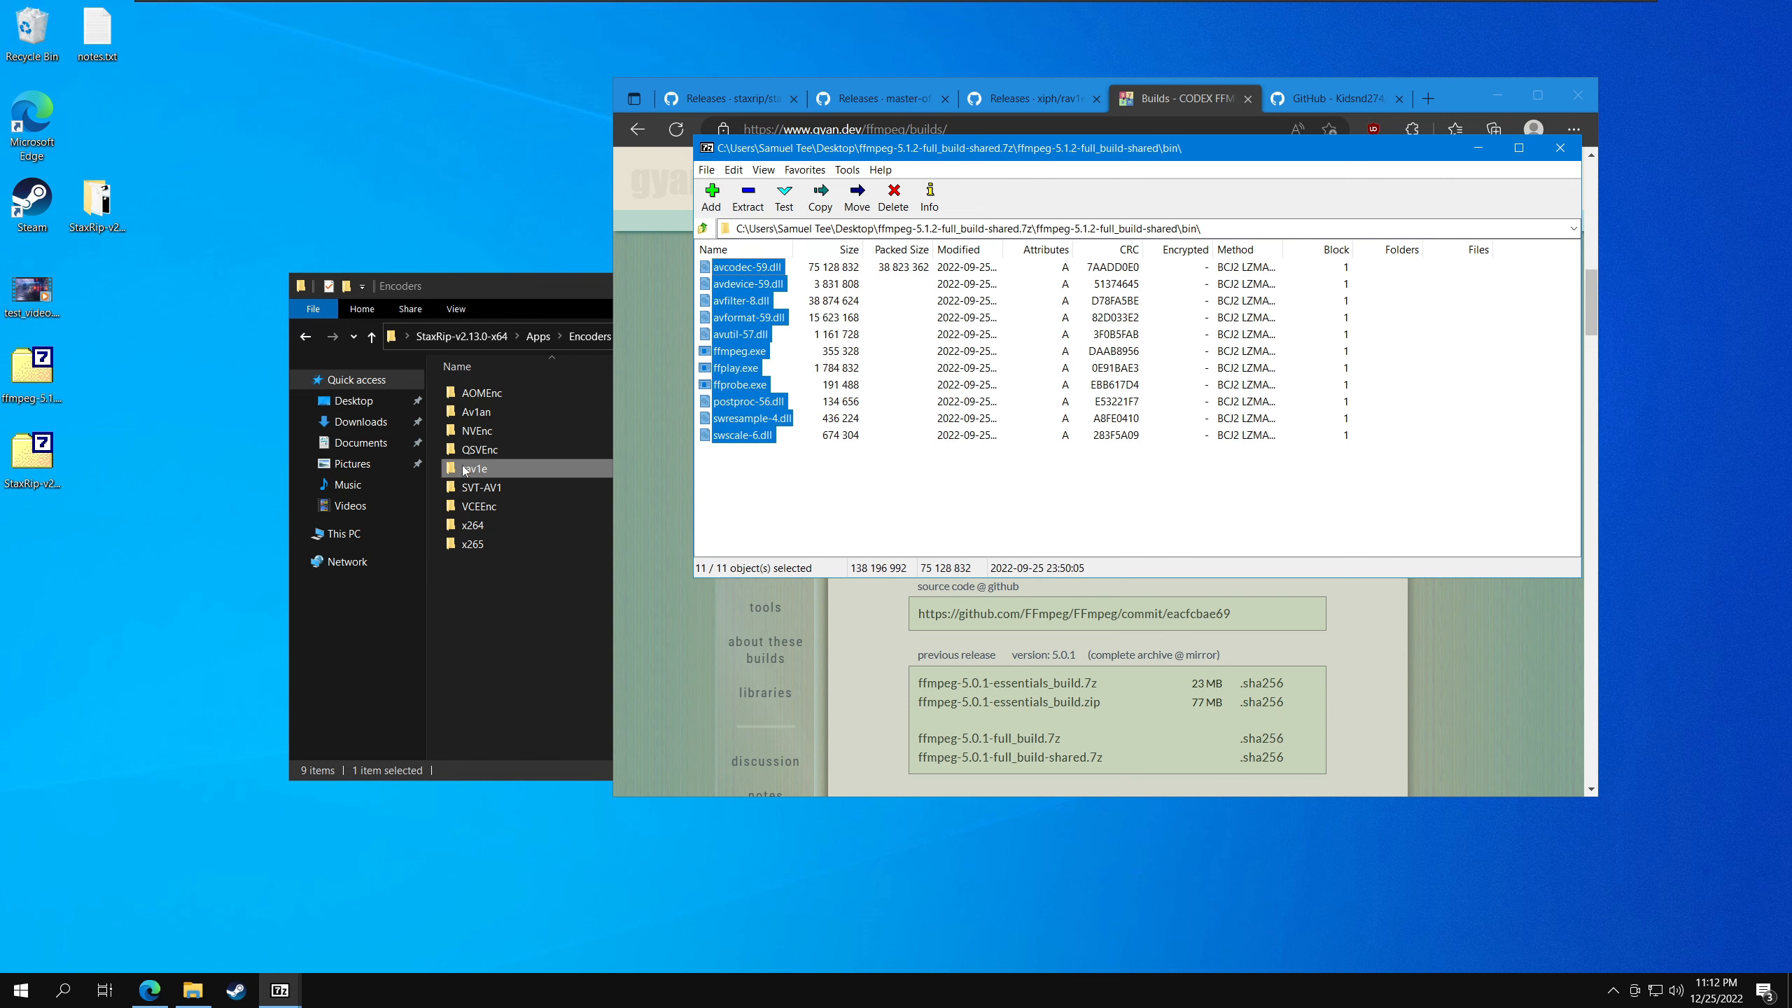
double_click(494, 414)
left_click_drag(574, 296, 434, 279)
left_click(944, 516)
left_click_drag(944, 516, 702, 263)
left_click_drag(500, 443, 499, 445)
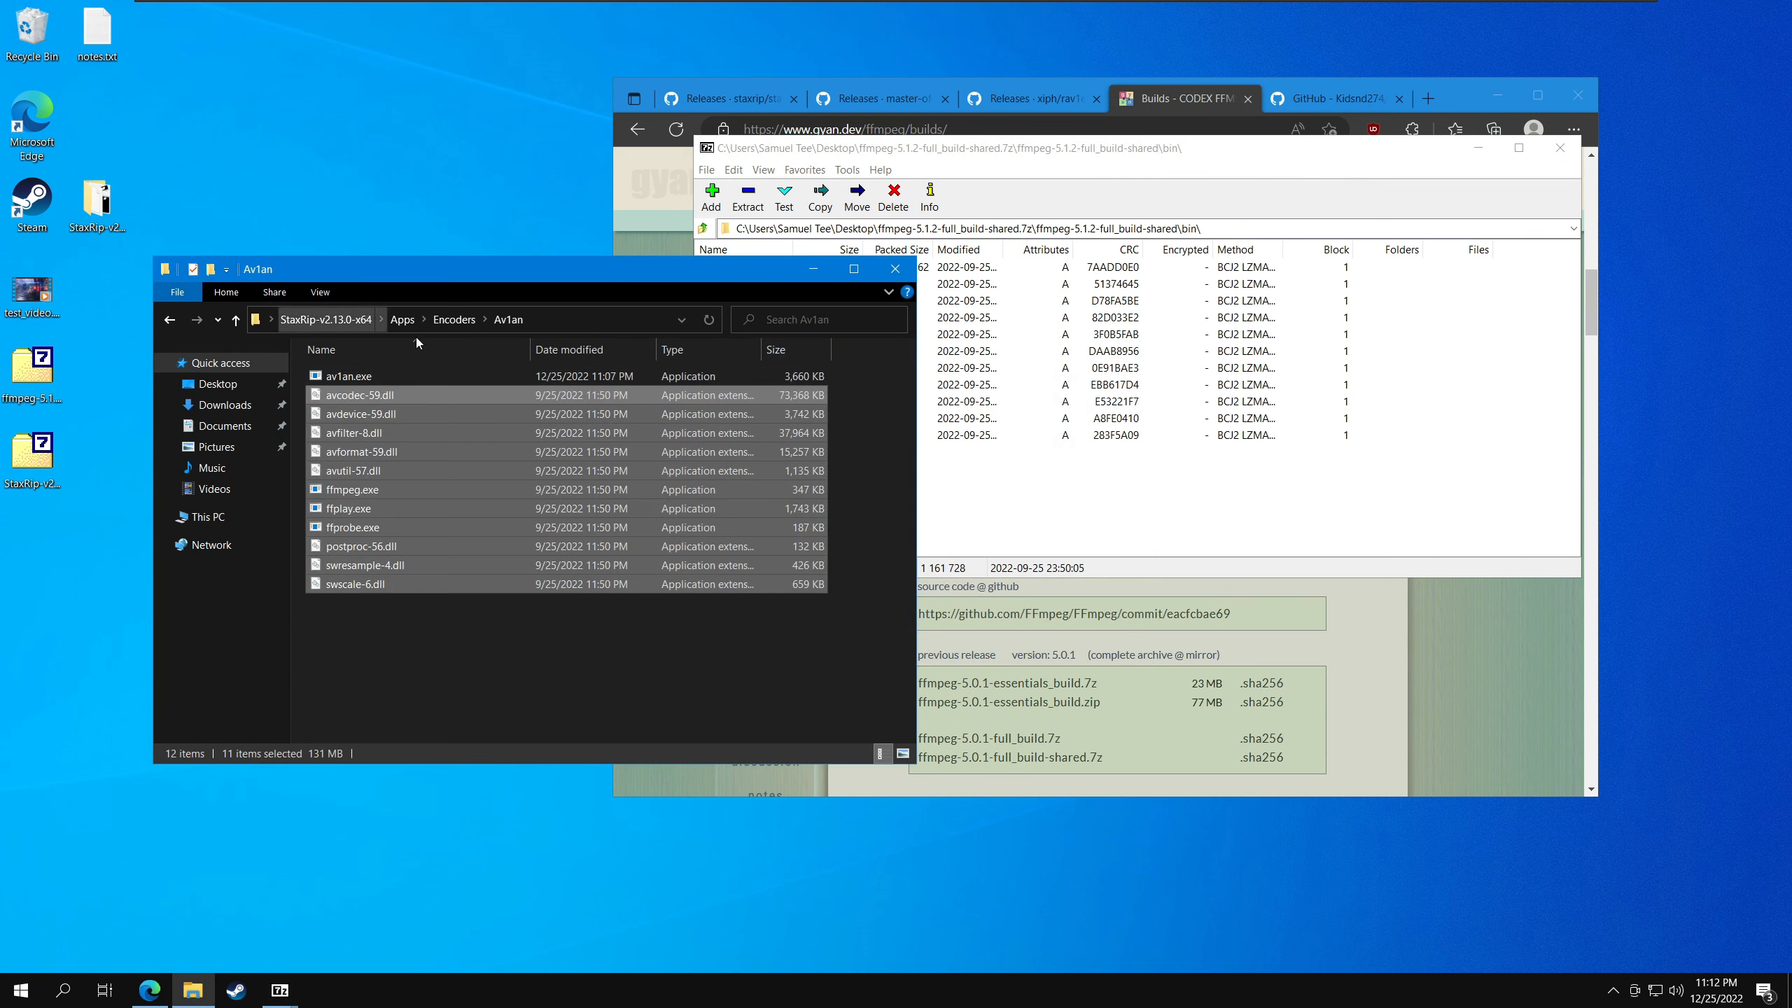
left_click(423, 636)
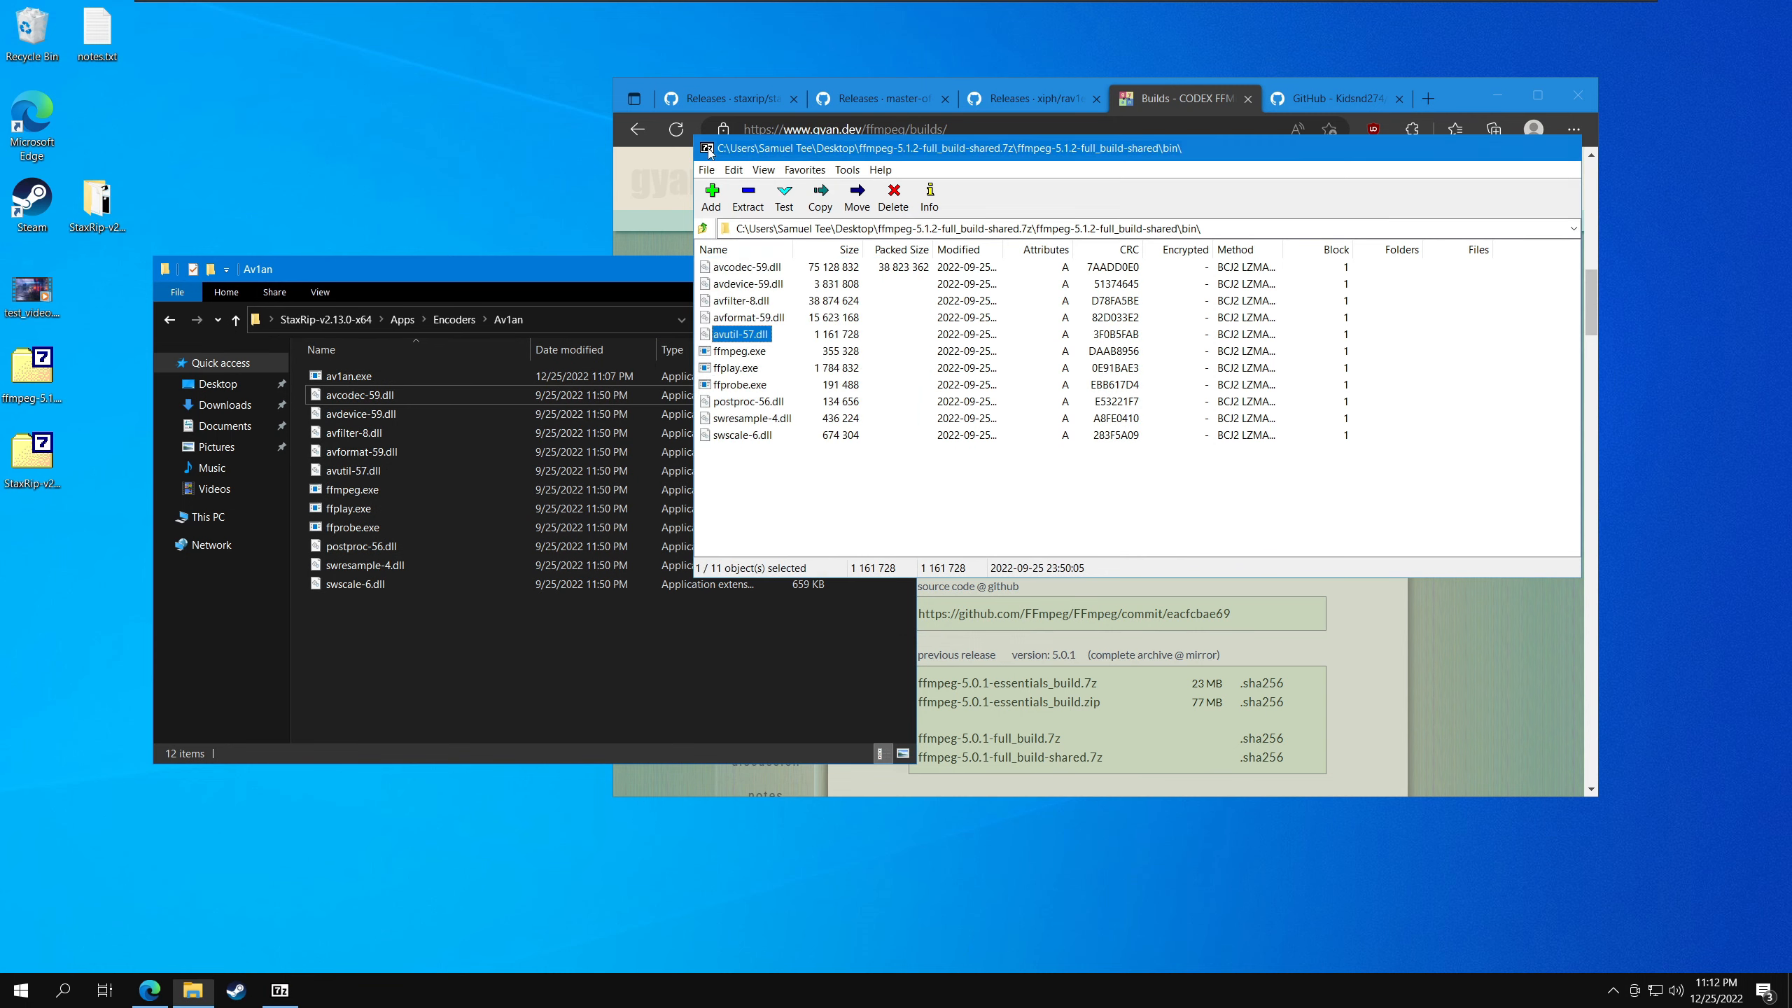
left_click(454, 319)
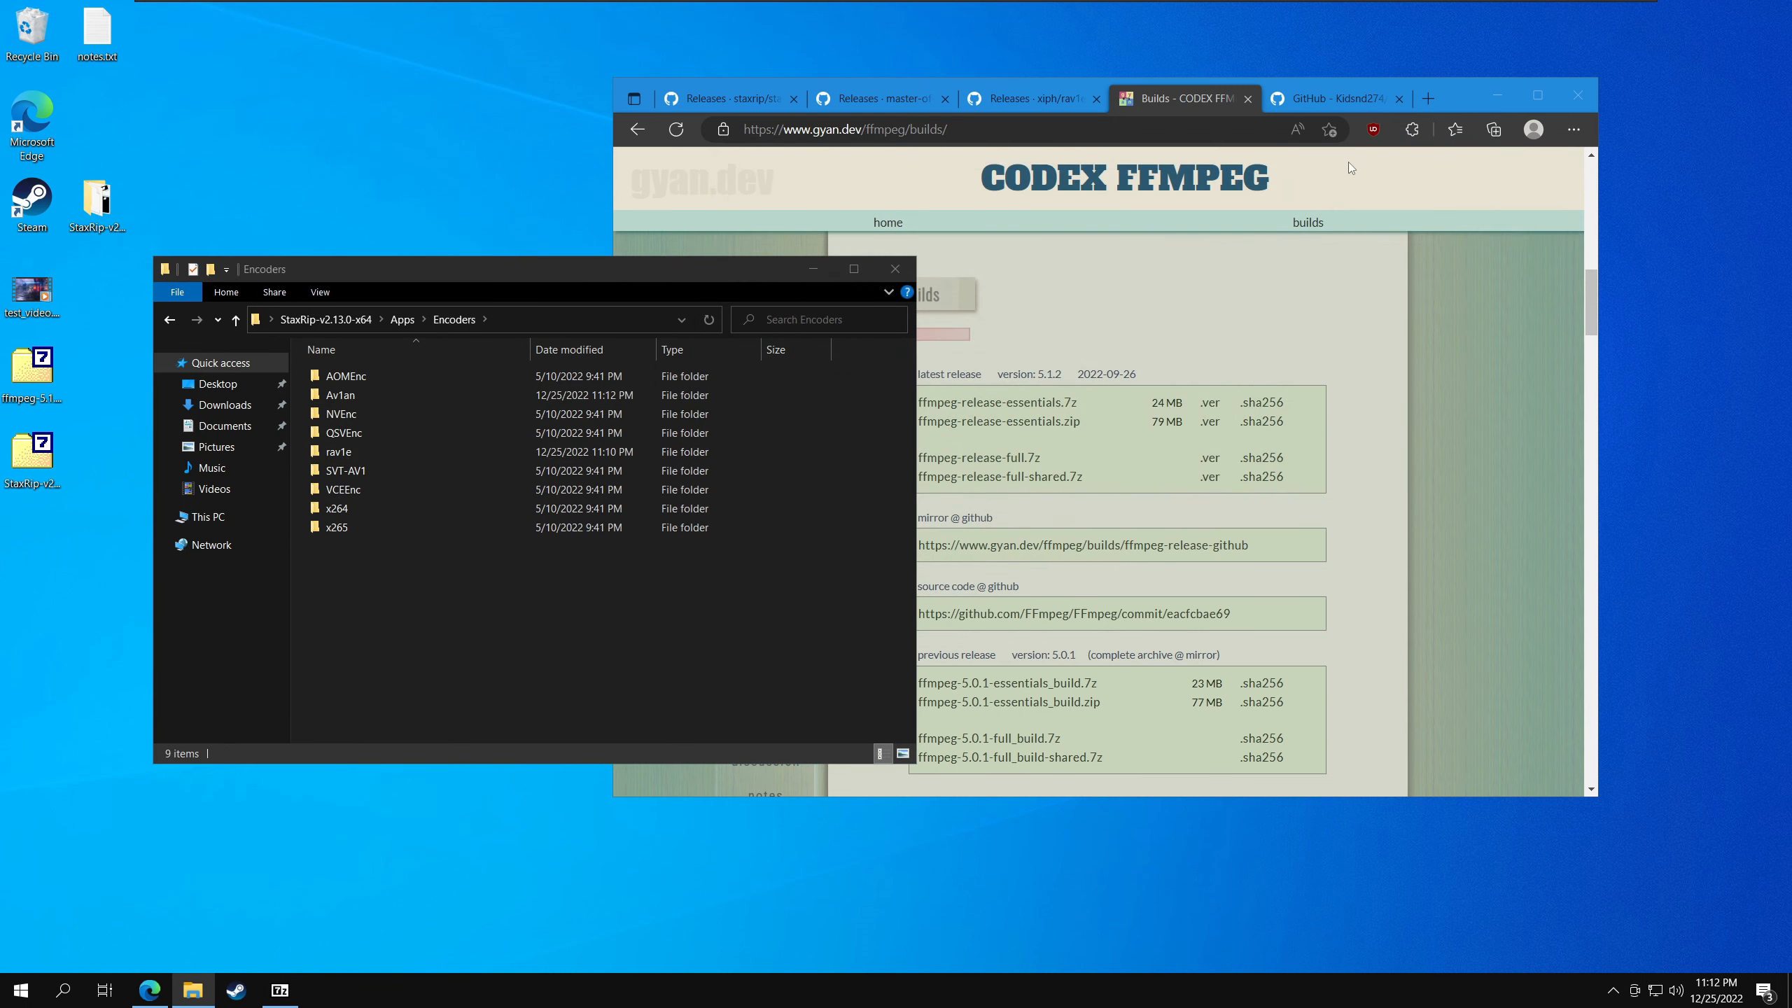
- Download the Av1anStaxRipWrapper repository from GitHub as a ZIP and open the downloaded Av1anStaxRipWrapper-master.zip
left_click(1335, 98)
scroll(731, 203, "up", 10)
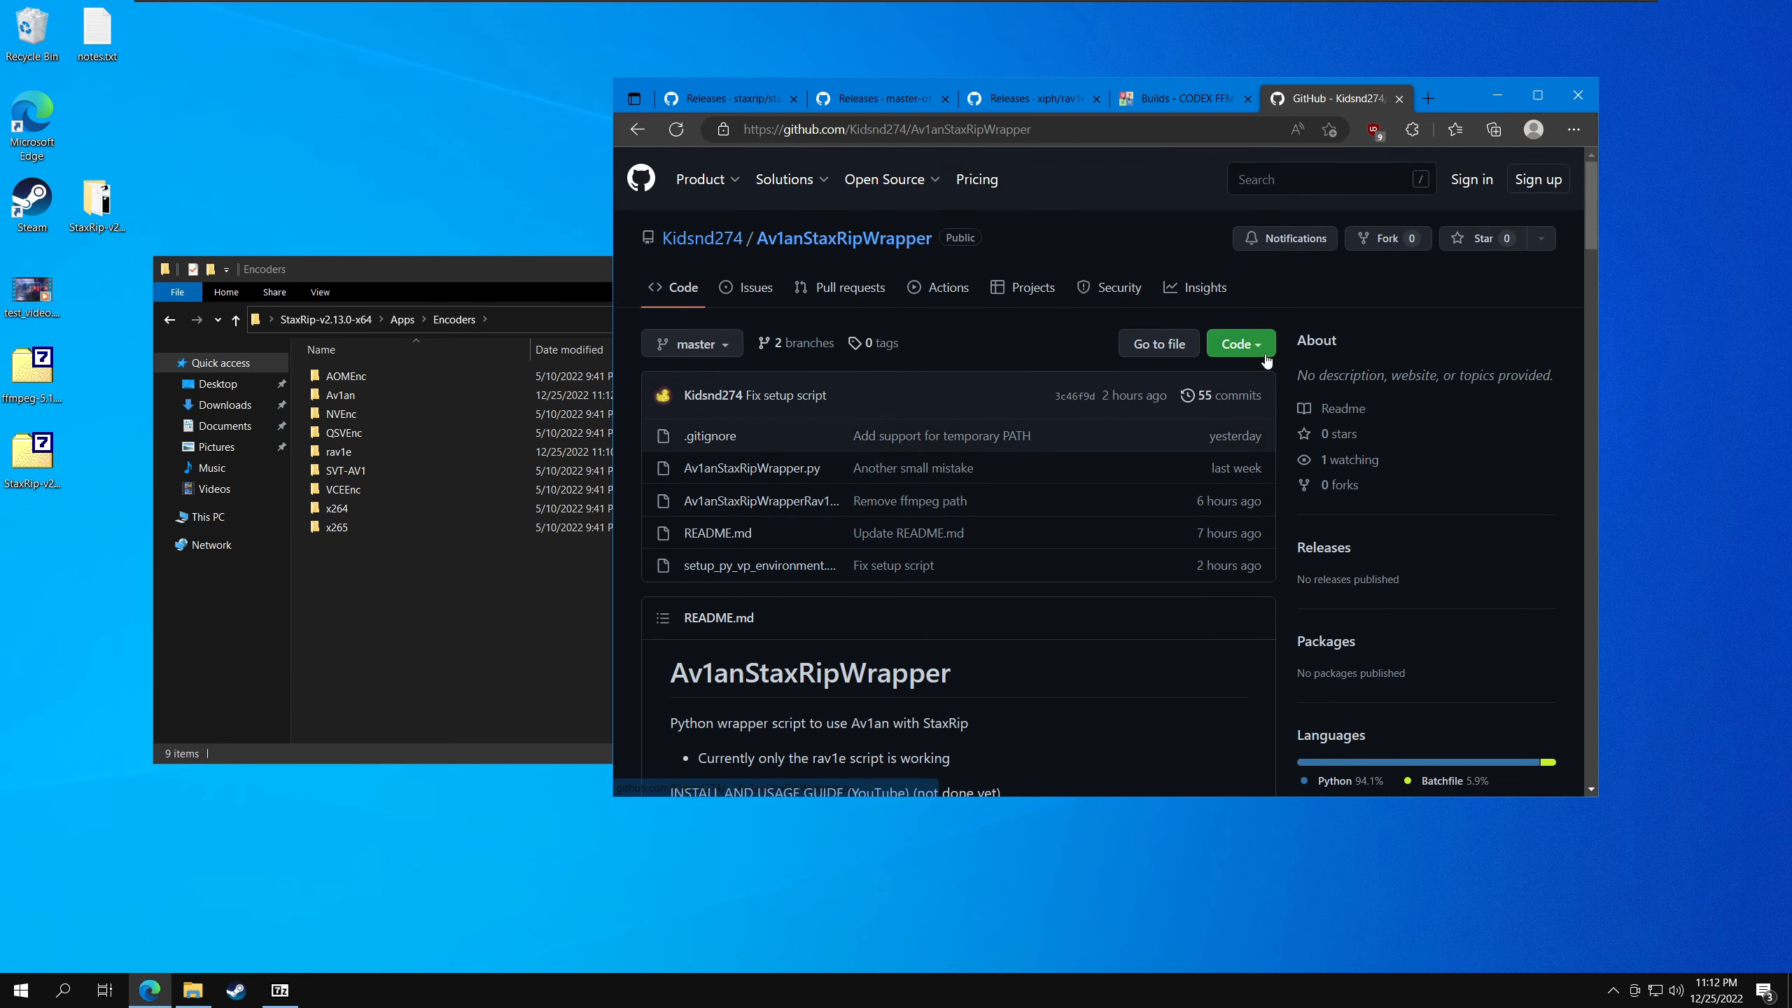
left_click(1240, 343)
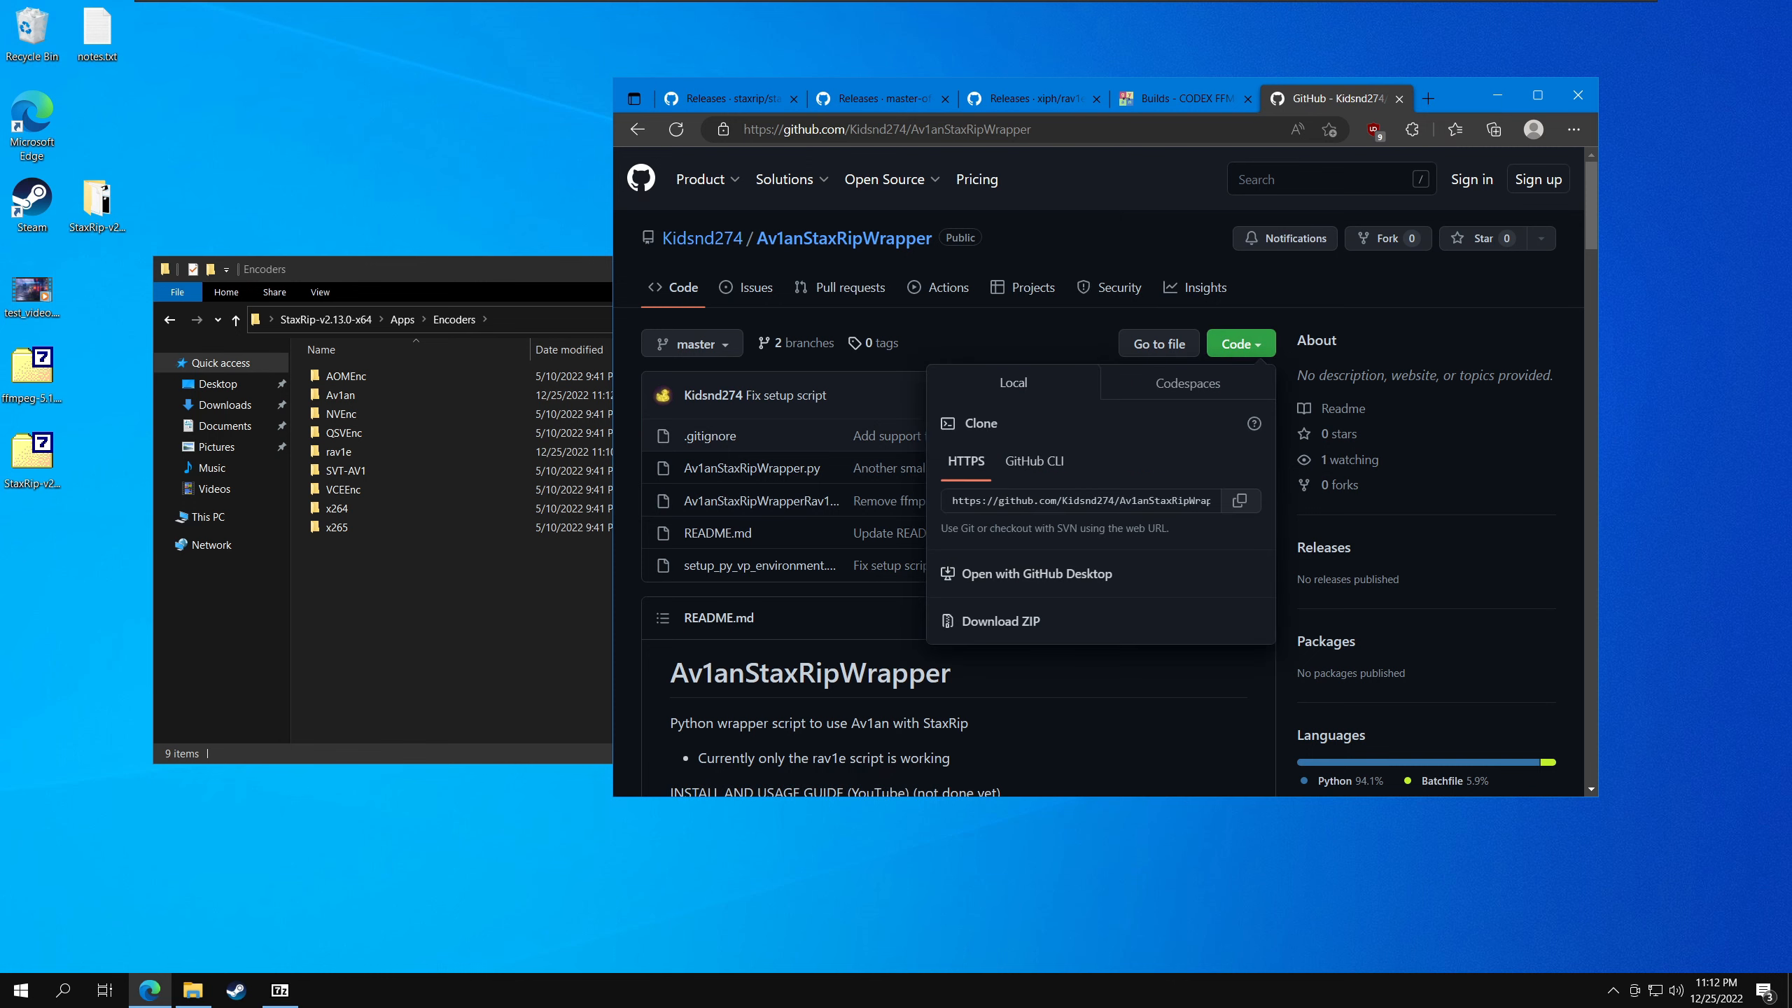
left_click(1003, 621)
left_click(471, 590)
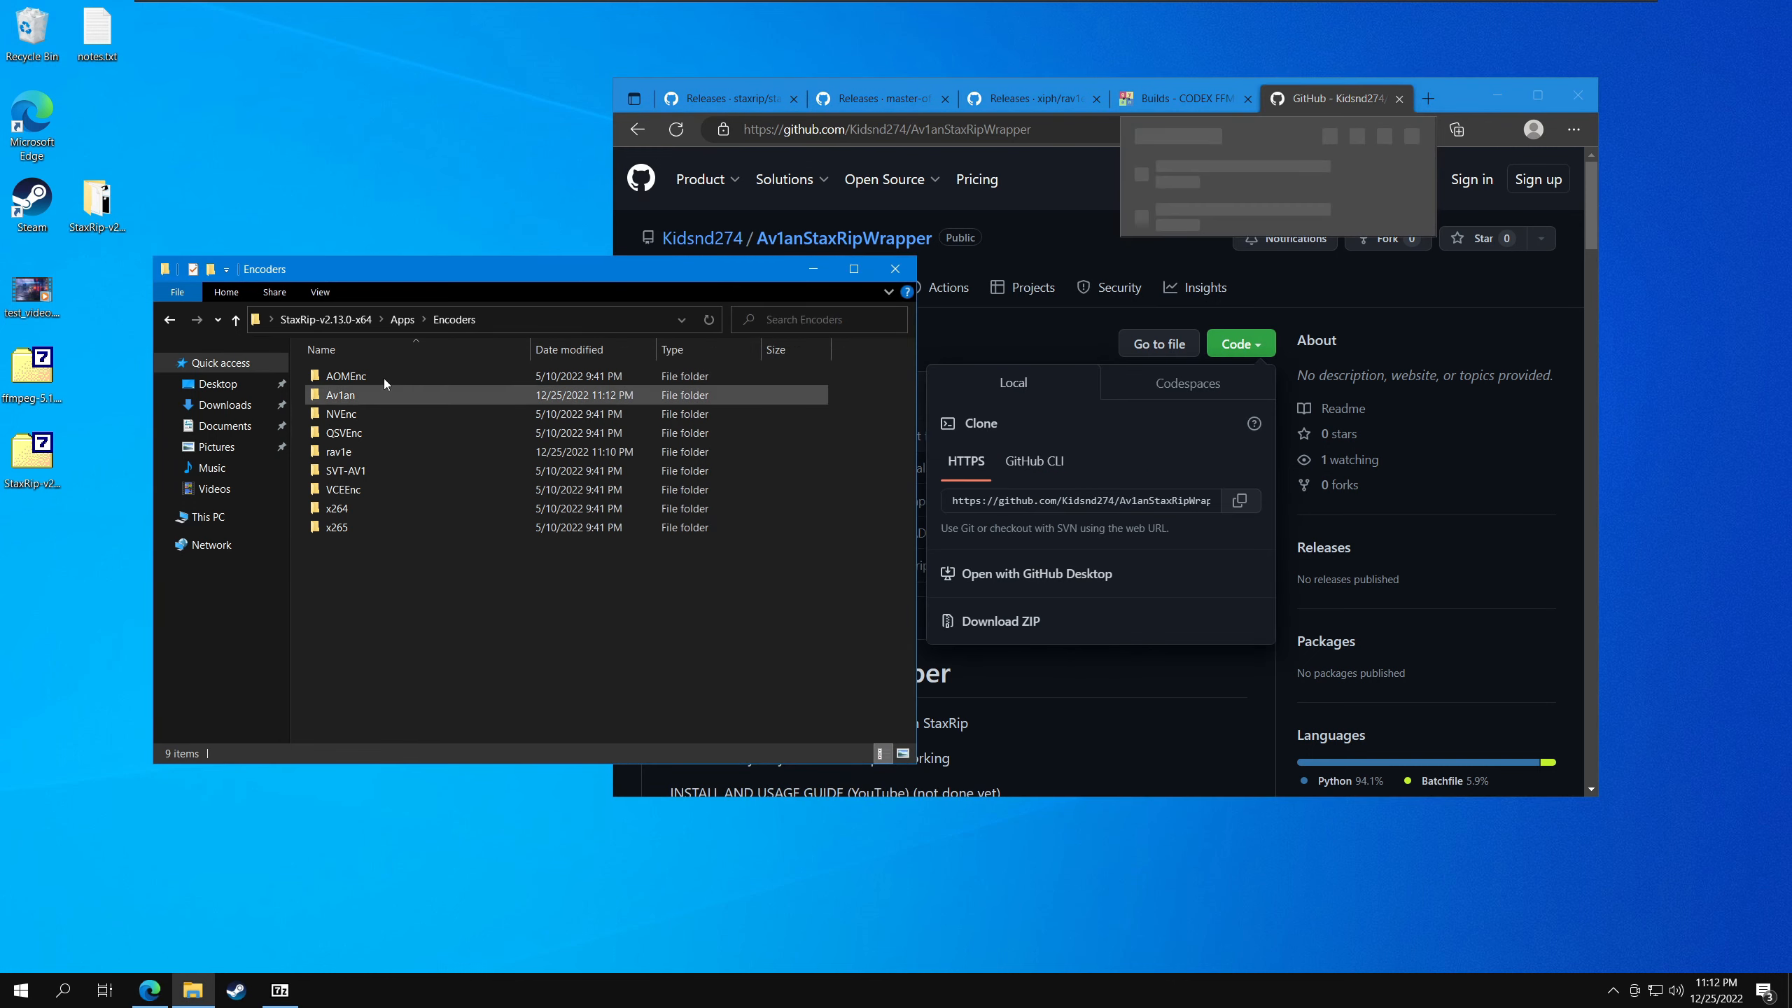
left_click(1297, 200)
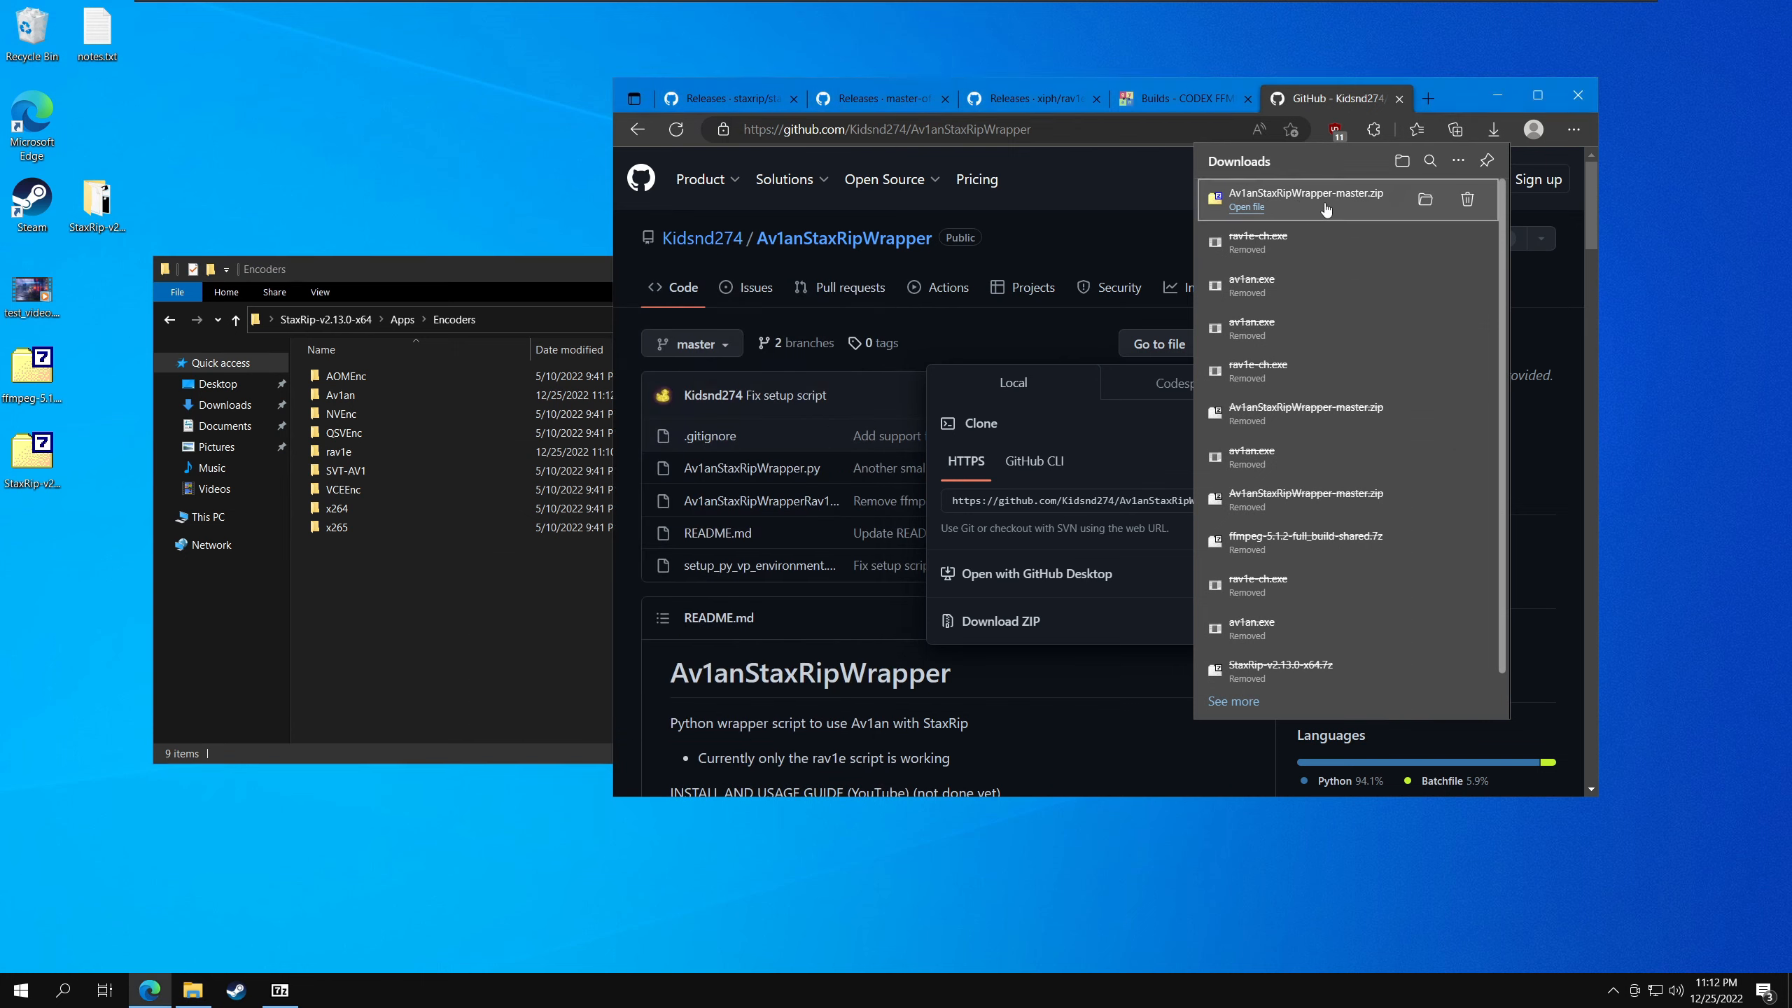
- Extract the Av1anStaxRipWrapper-master folder into the Encoders folder, rename it Av1anStaxRipWrapper, and close the archive
left_click_drag(783, 266, 397, 562)
key("F2")
key("End")
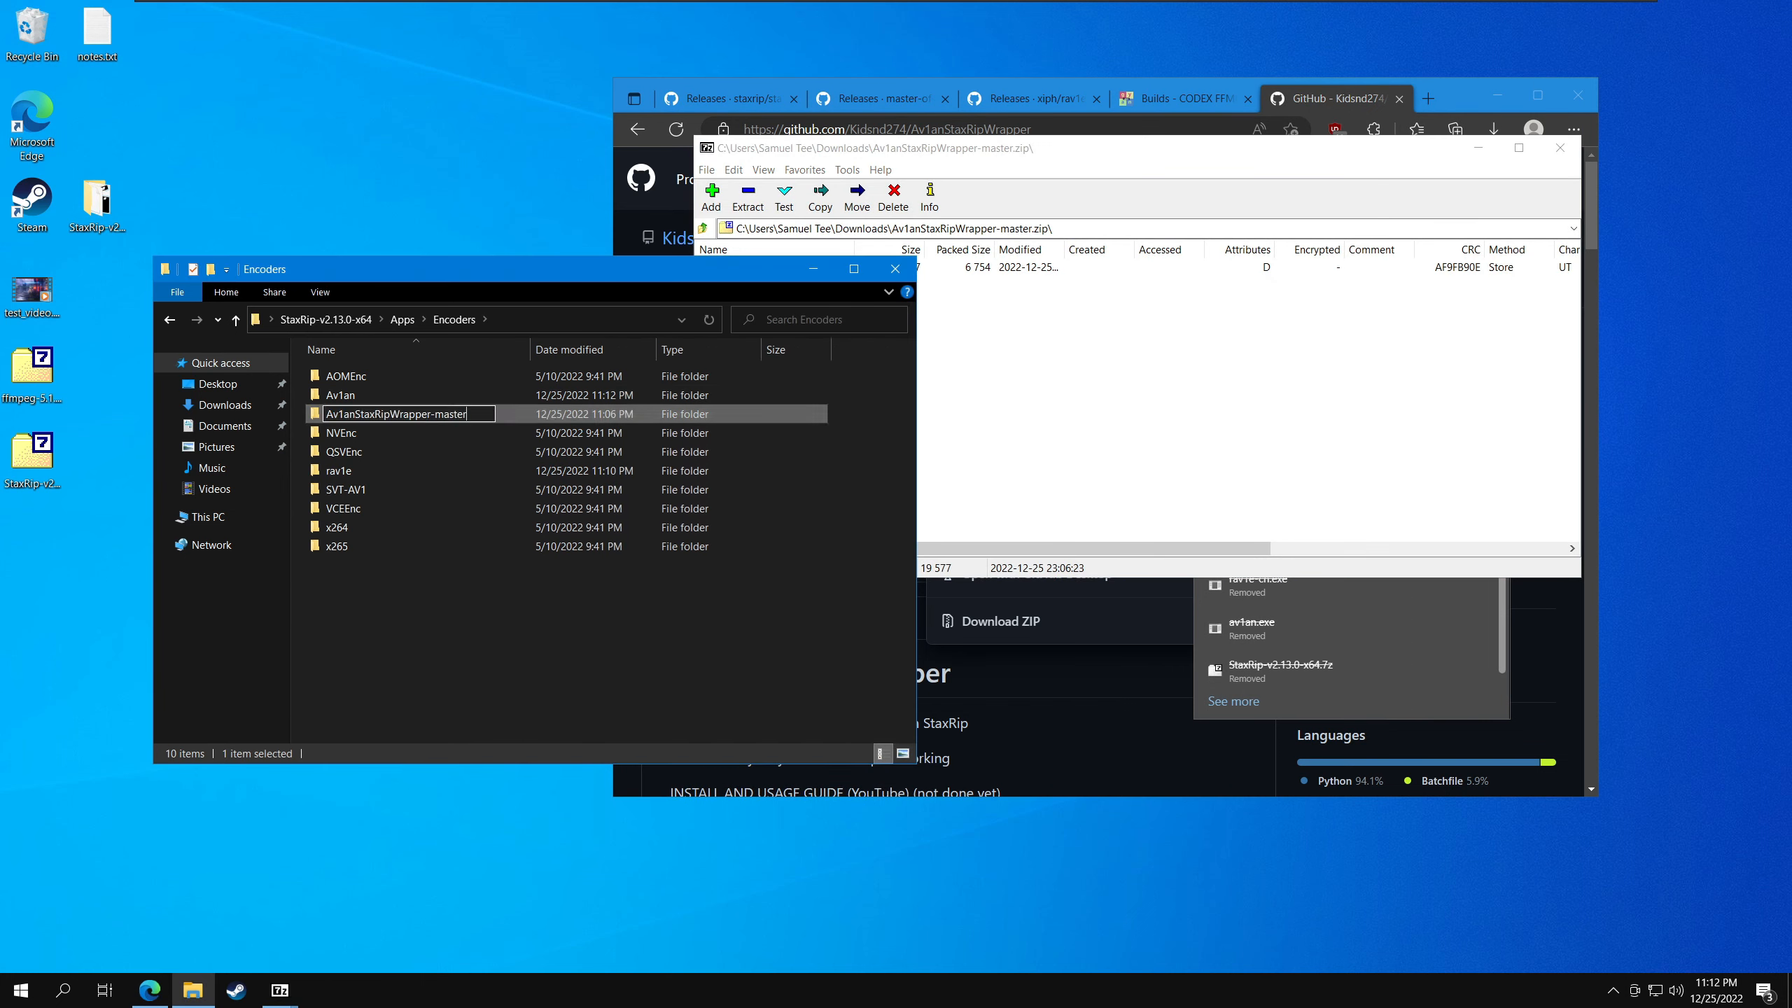
key("BackSpace")
key("BackSpace")
key("BackSpace")
key("BackSpace")
key("BackSpace")
key("BackSpace")
key("BackSpace")
key("Return")
left_click(987, 338)
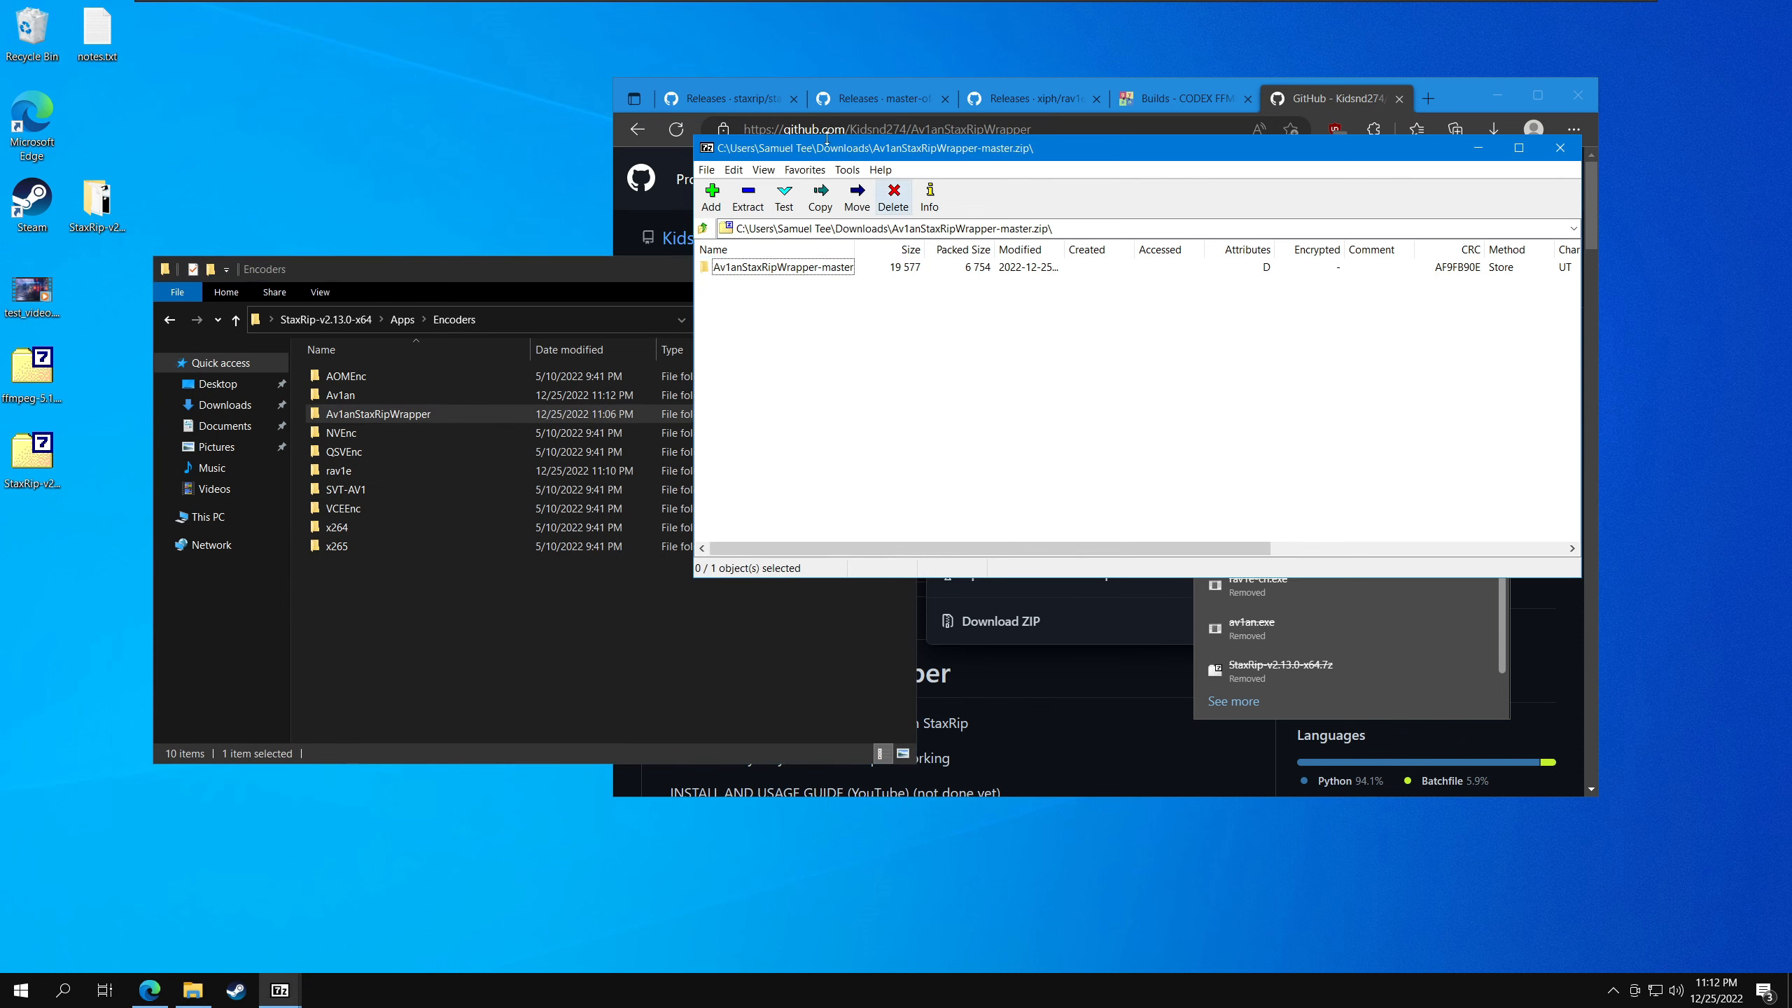
double_click(706, 148)
- Run setup_py_vp_environment.bat from the Av1anStaxRipWrapper folder and let the Python and VapourSynth environment setup run to the end
double_click(437, 417)
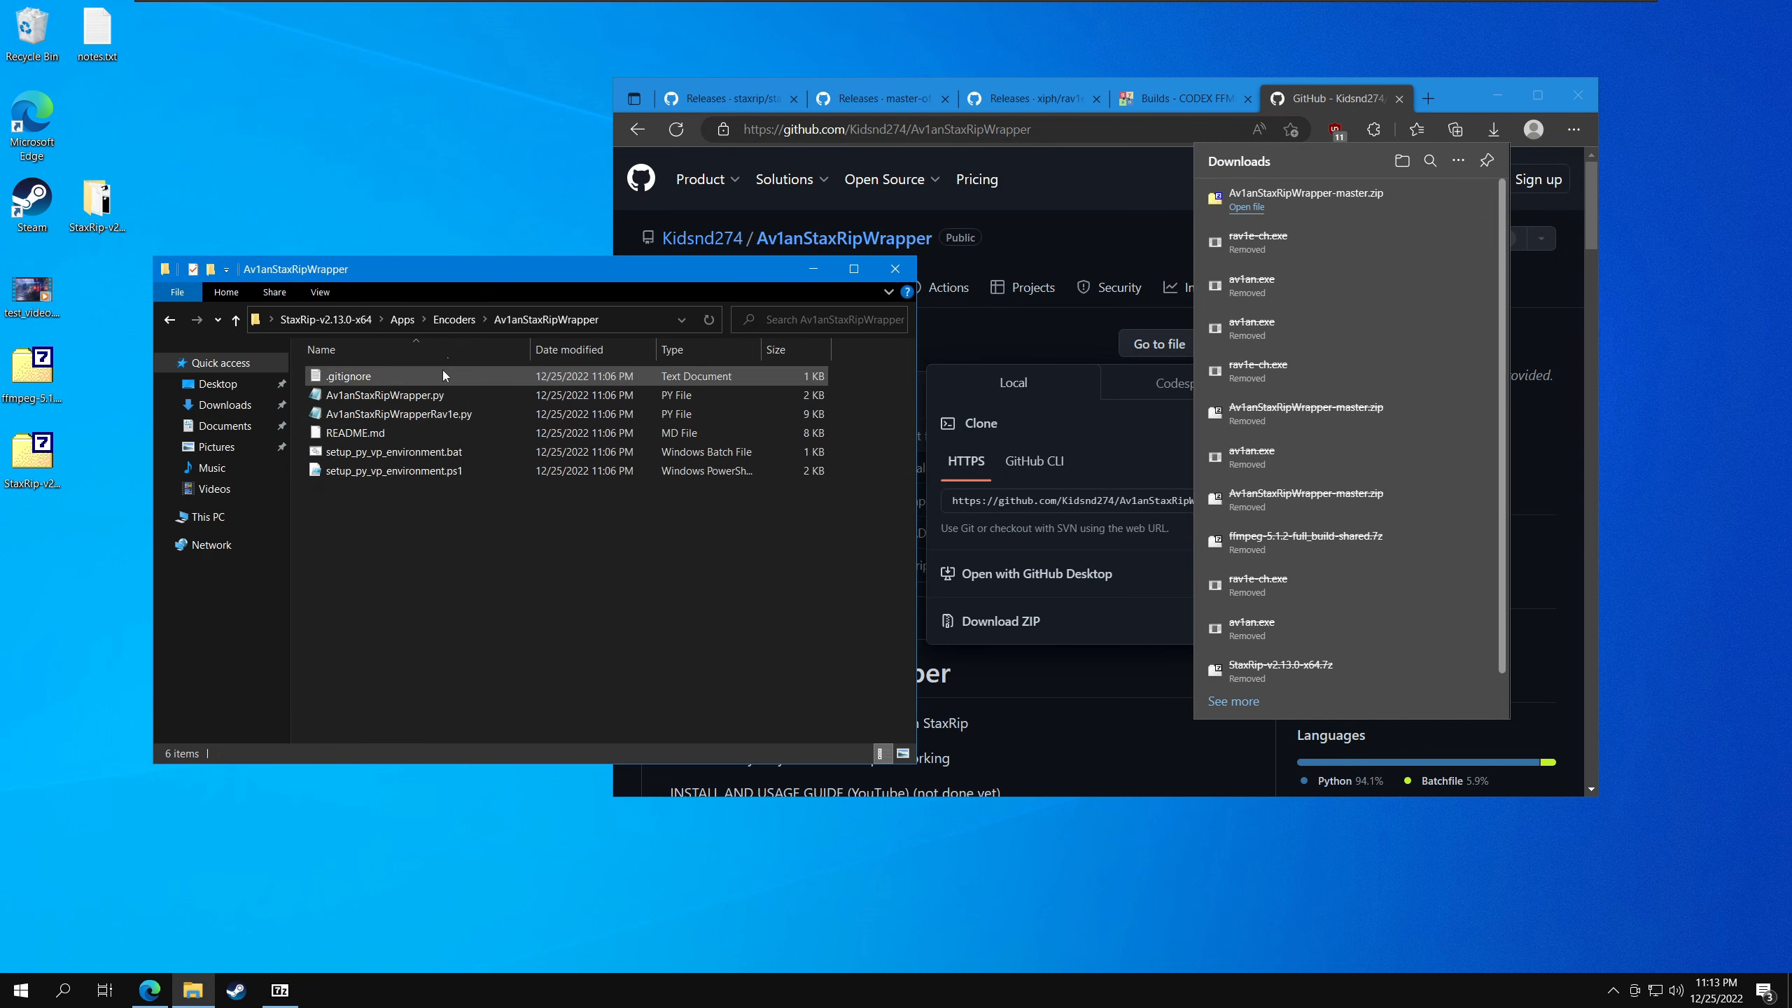
left_click_drag(476, 276, 730, 198)
left_click(677, 374)
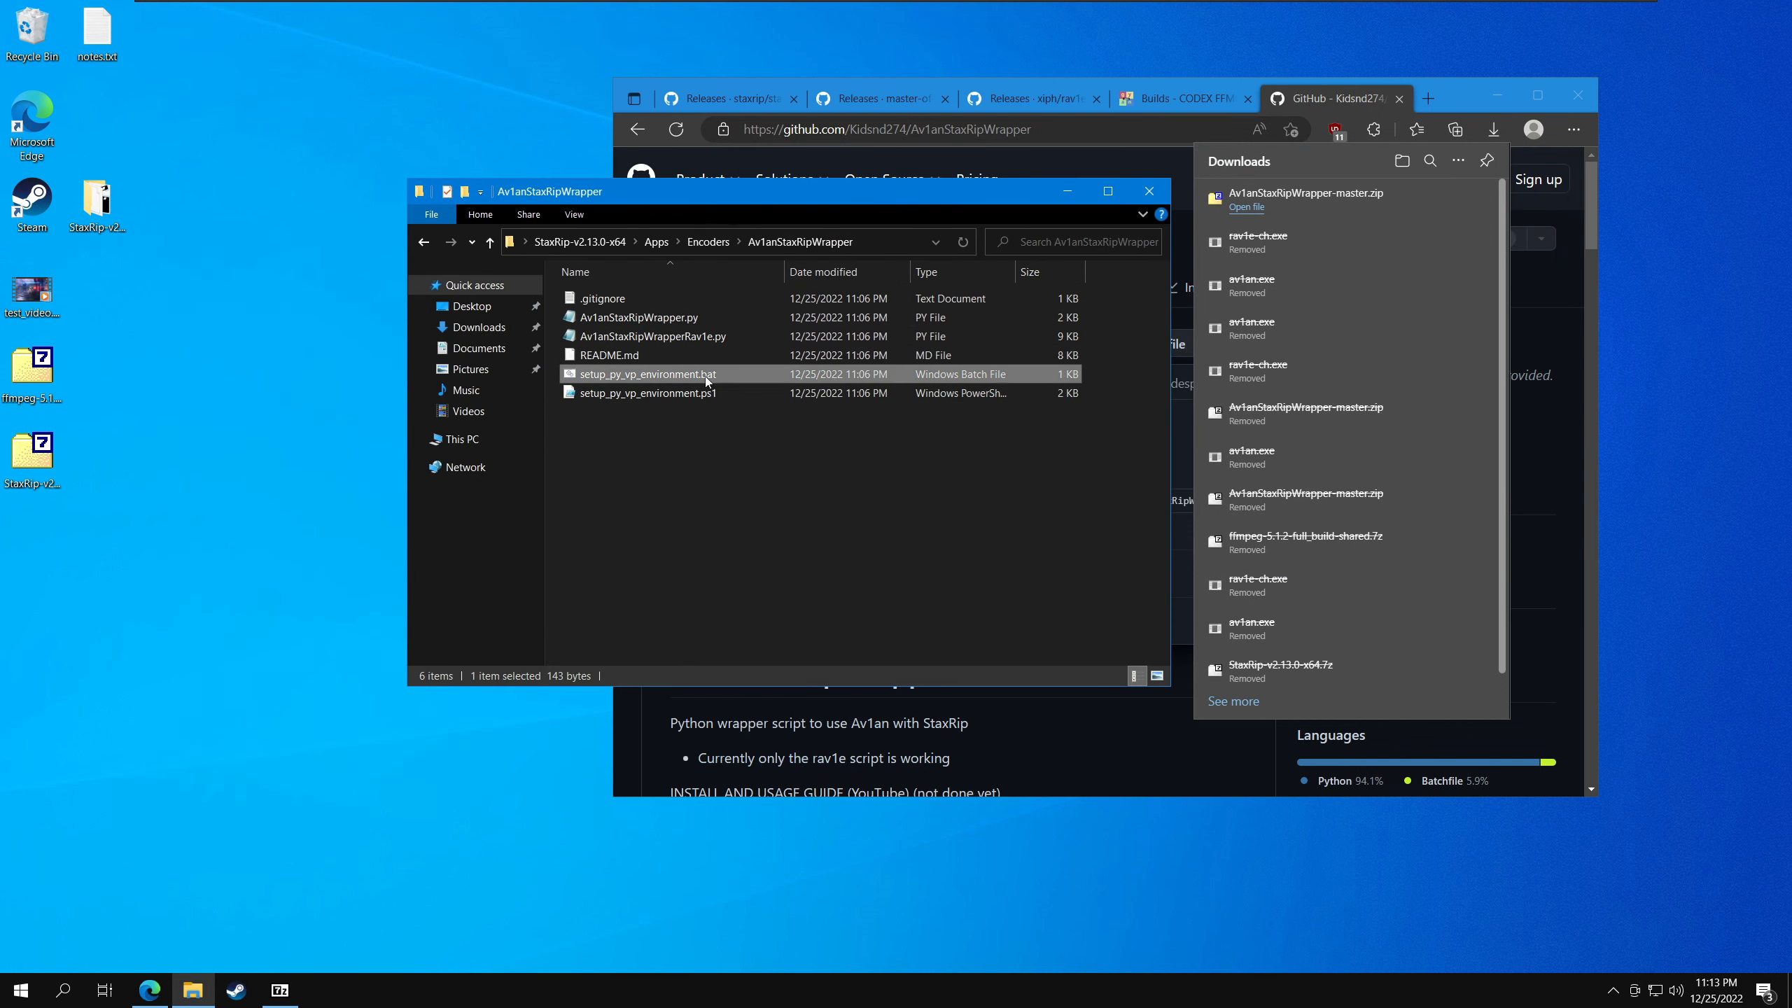
left_click(679, 400)
left_click(669, 376)
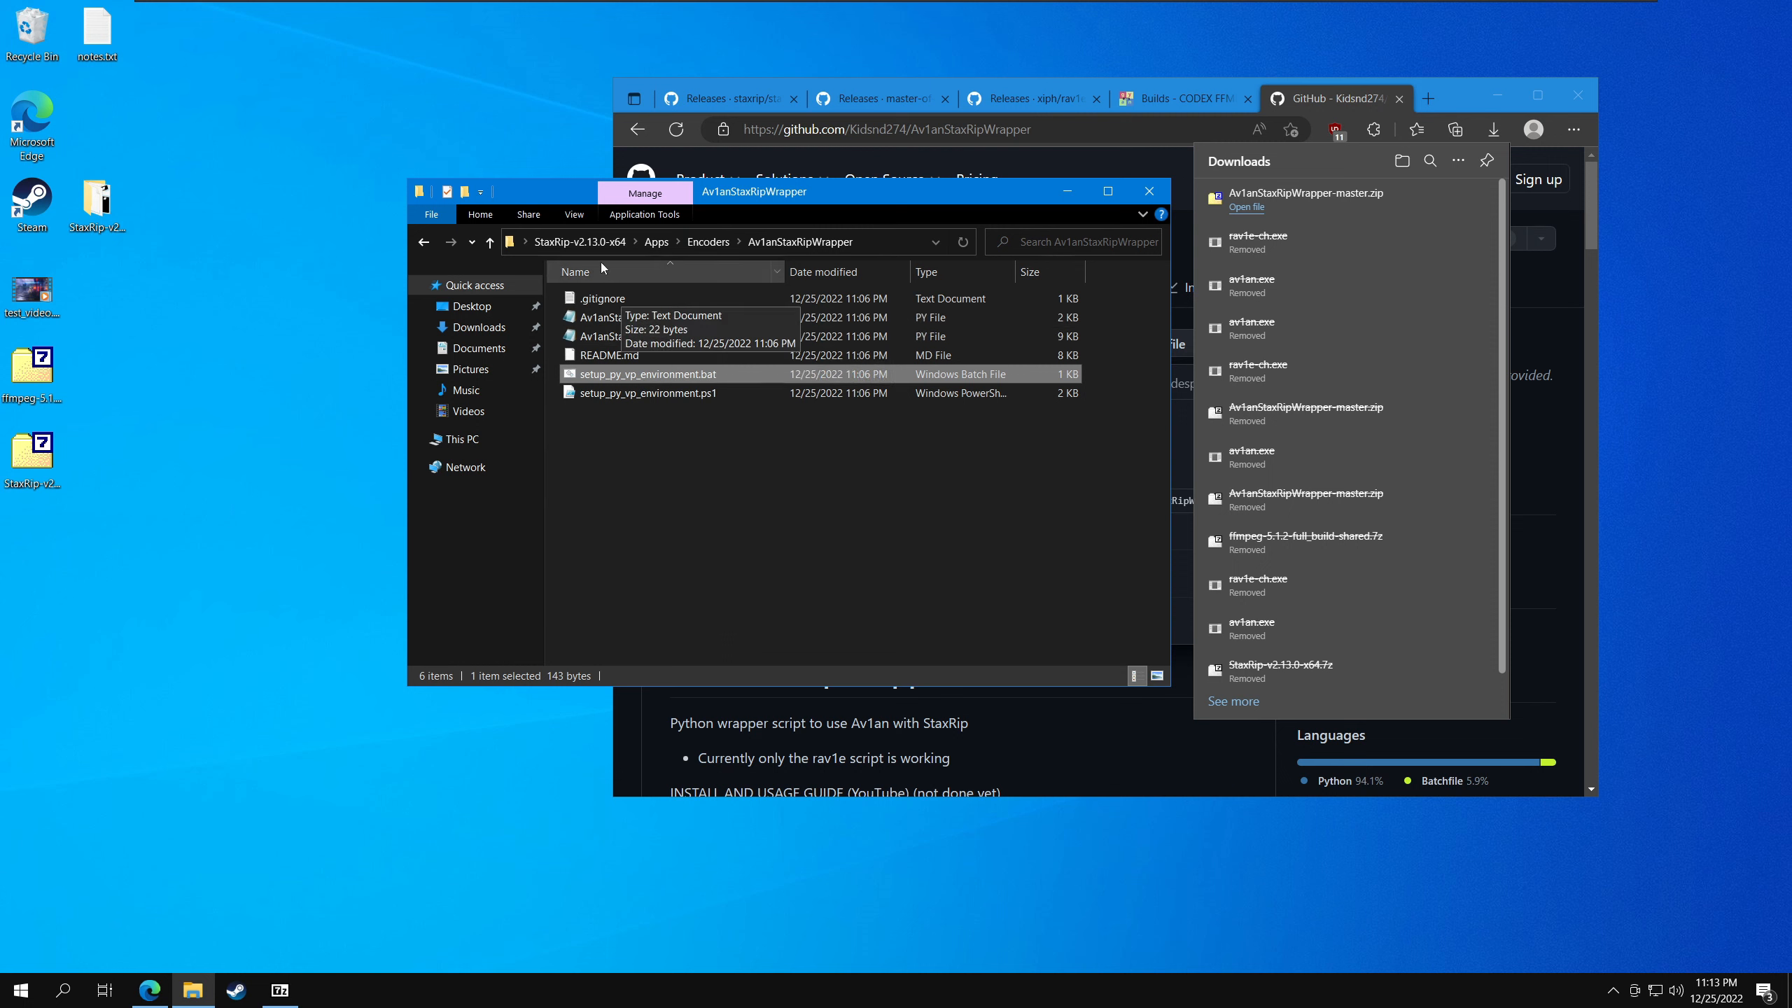
double_click(611, 380)
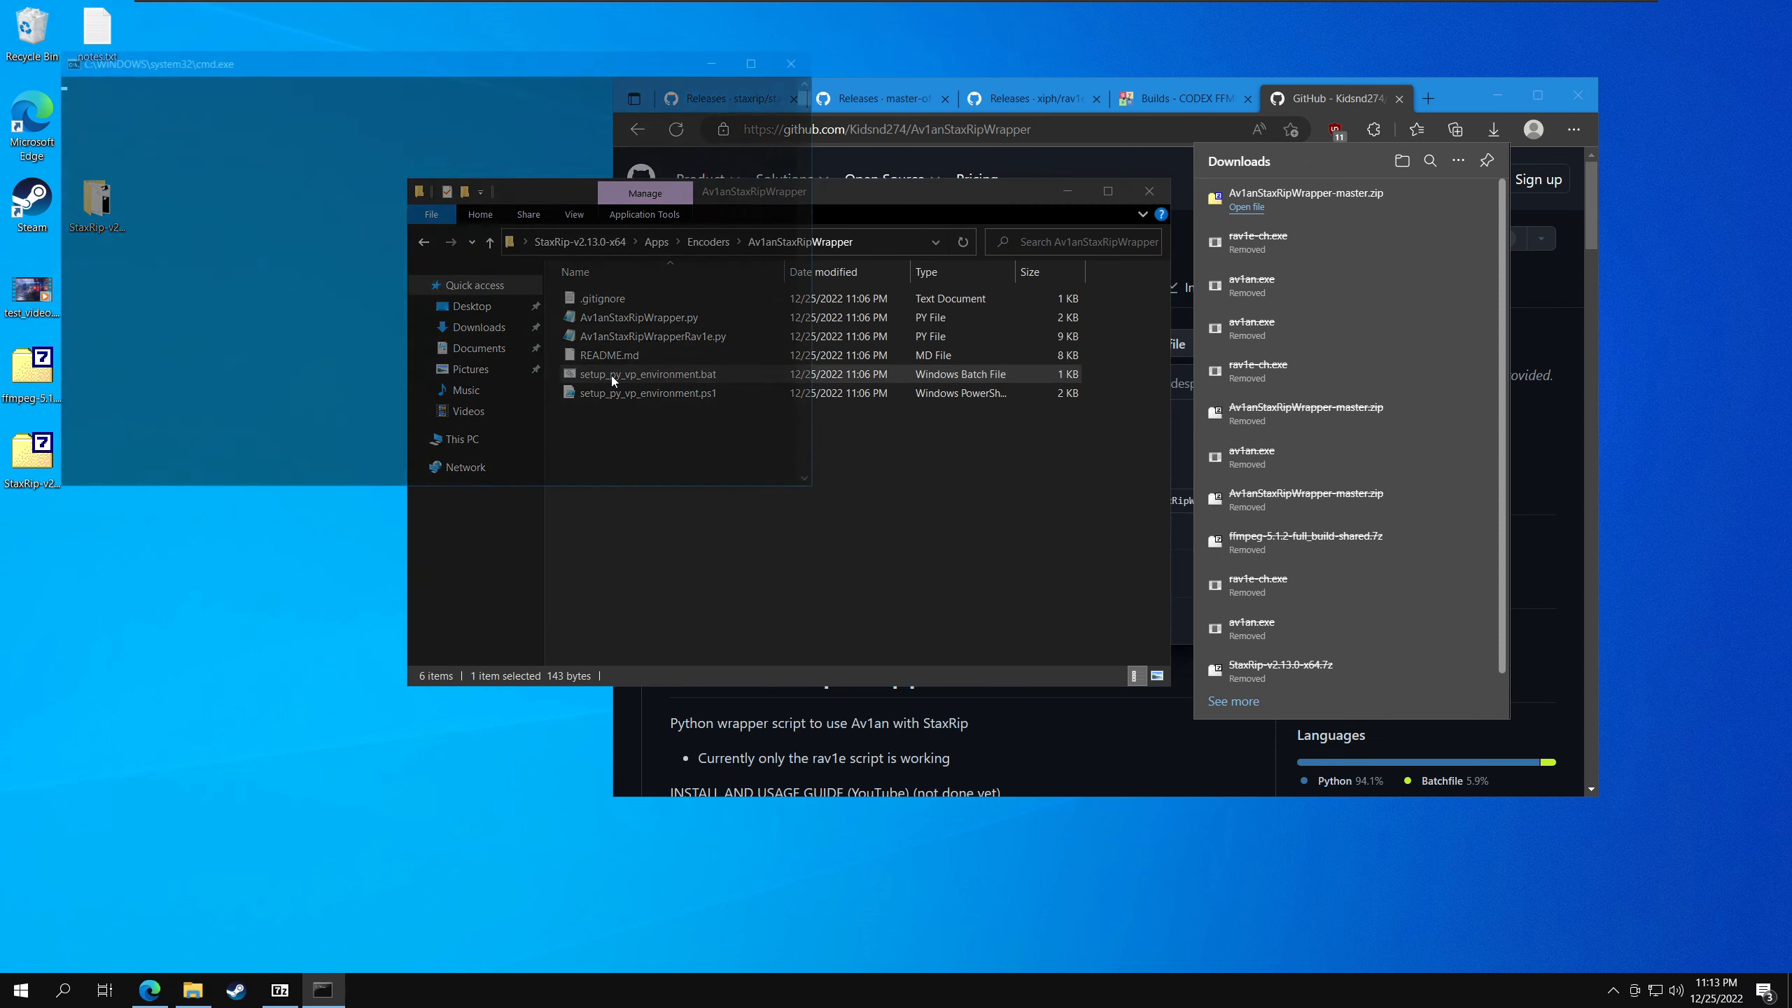
left_click_drag(369, 63, 1076, 144)
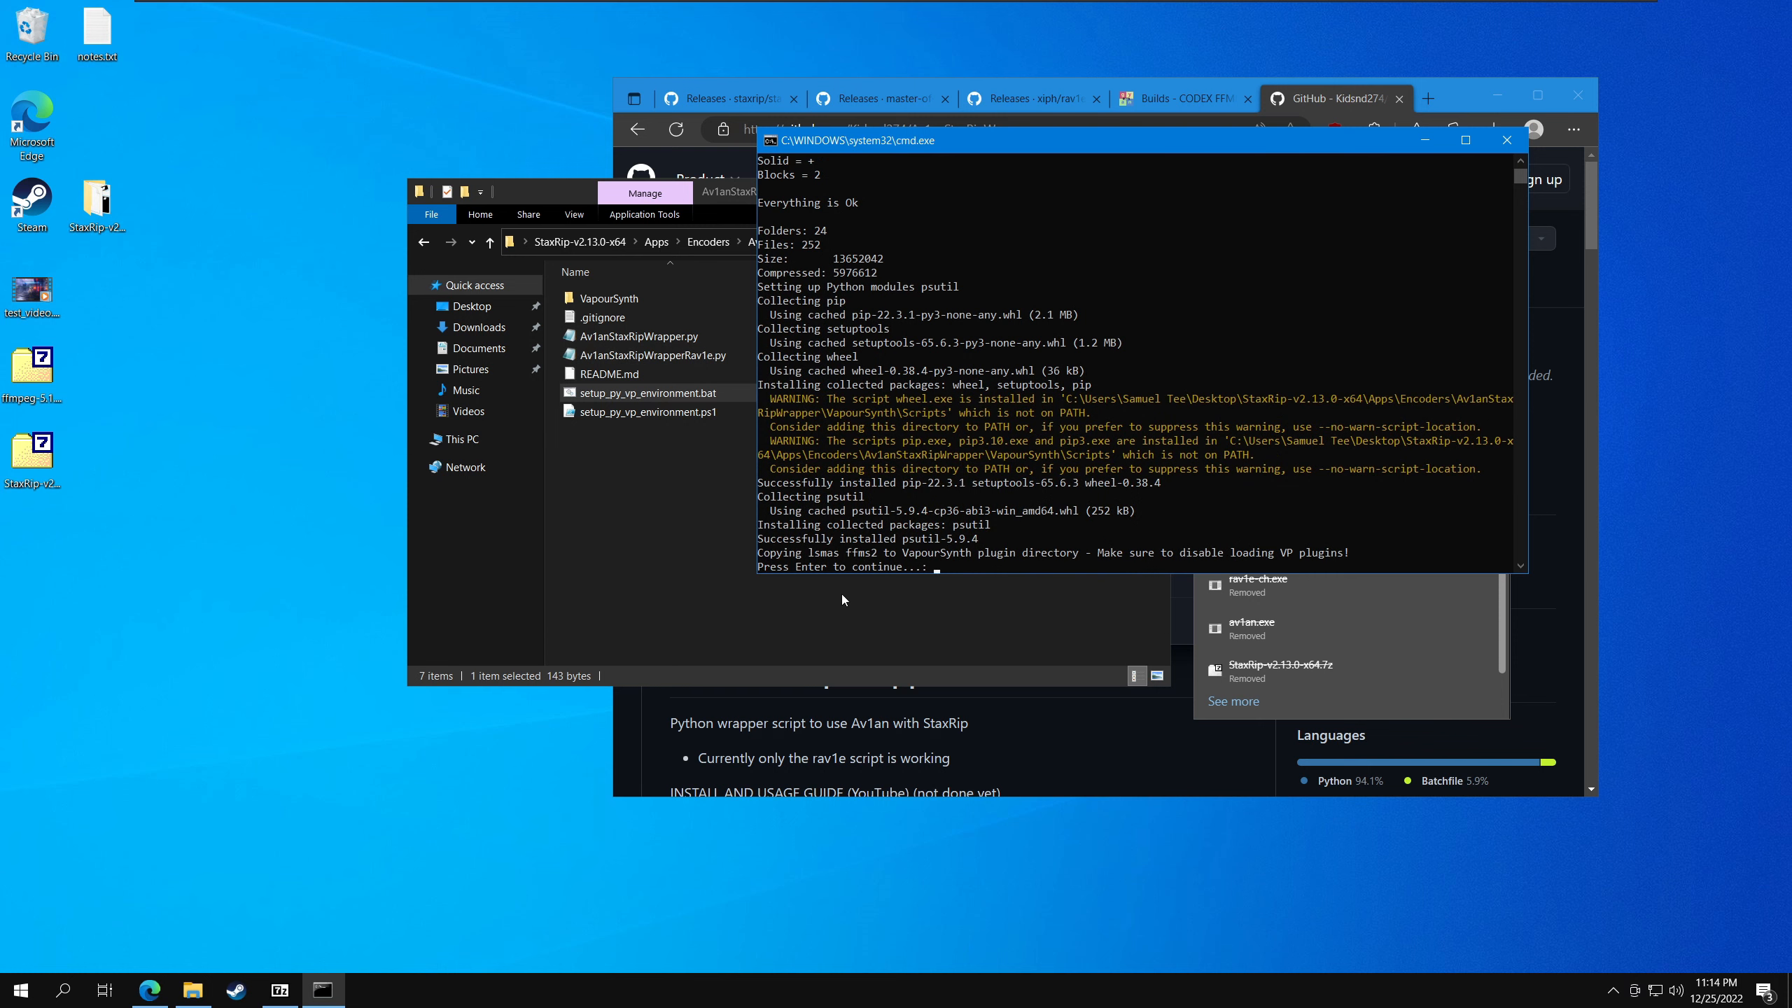
key("Return")
left_click(770, 471)
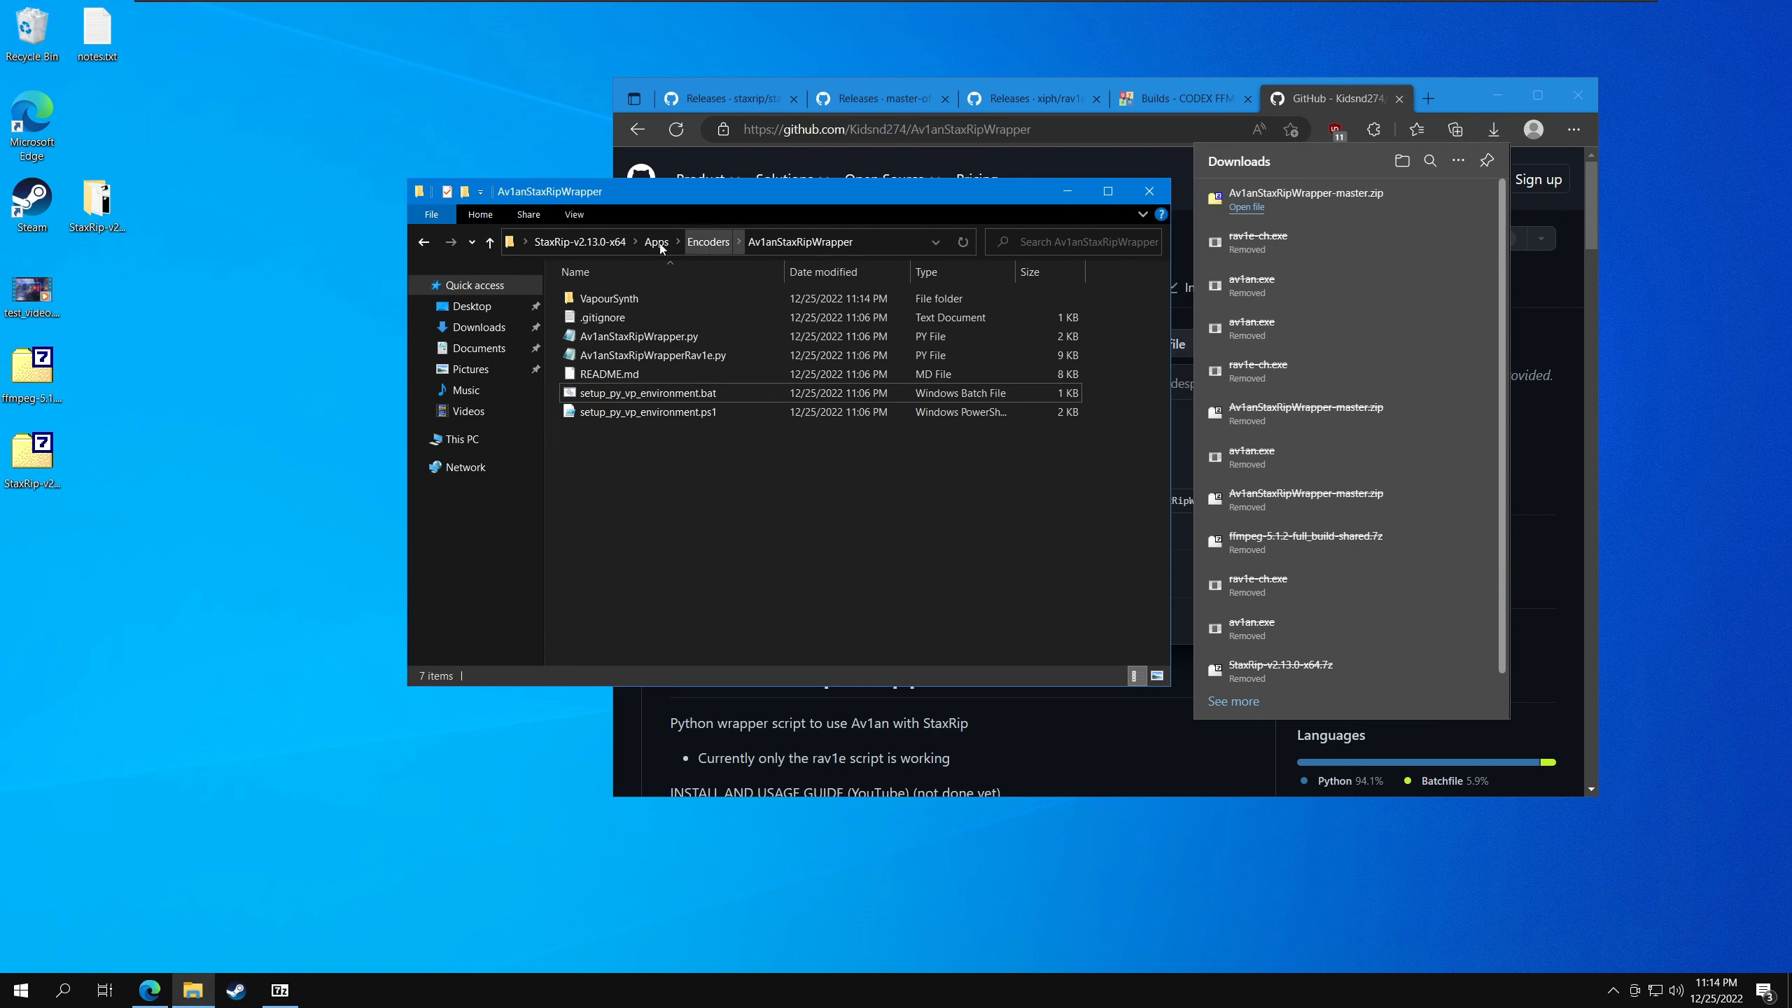
- Launch StaxRip from the StaxRip-v2.13.0-x64 folder and choose the recommended Settings folder inside it as the settings directory
left_click(578, 242)
double_click(651, 375)
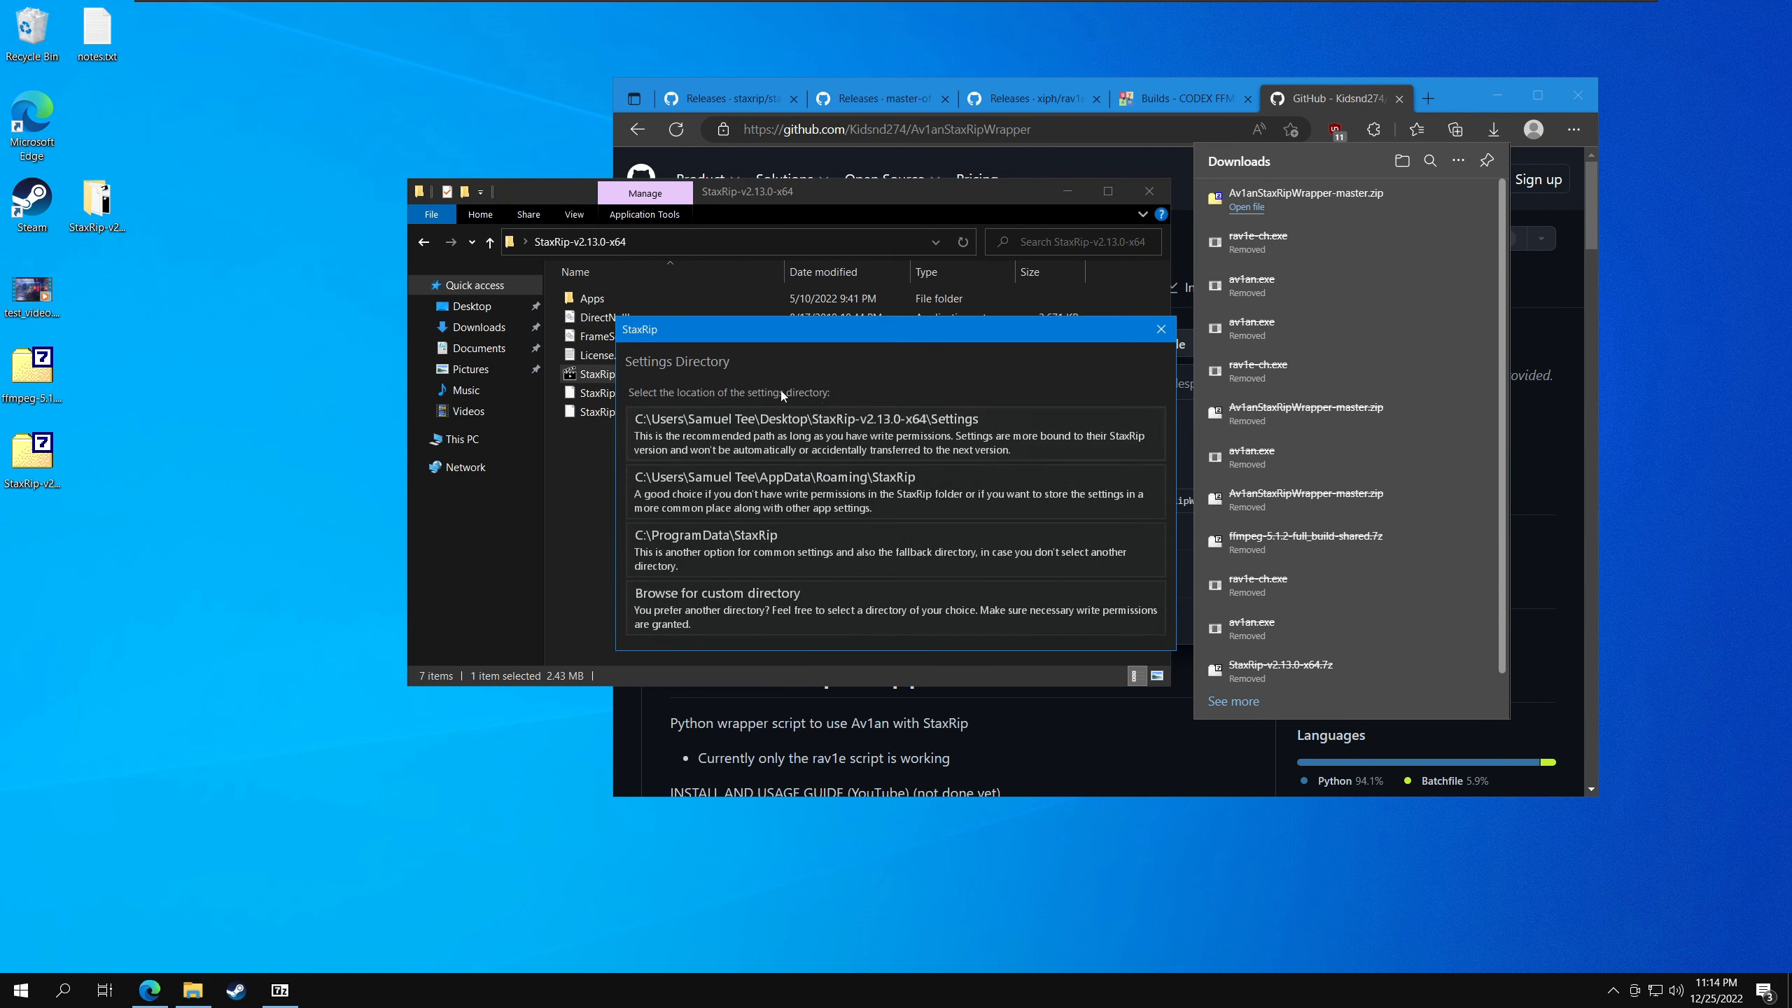
left_click(890, 441)
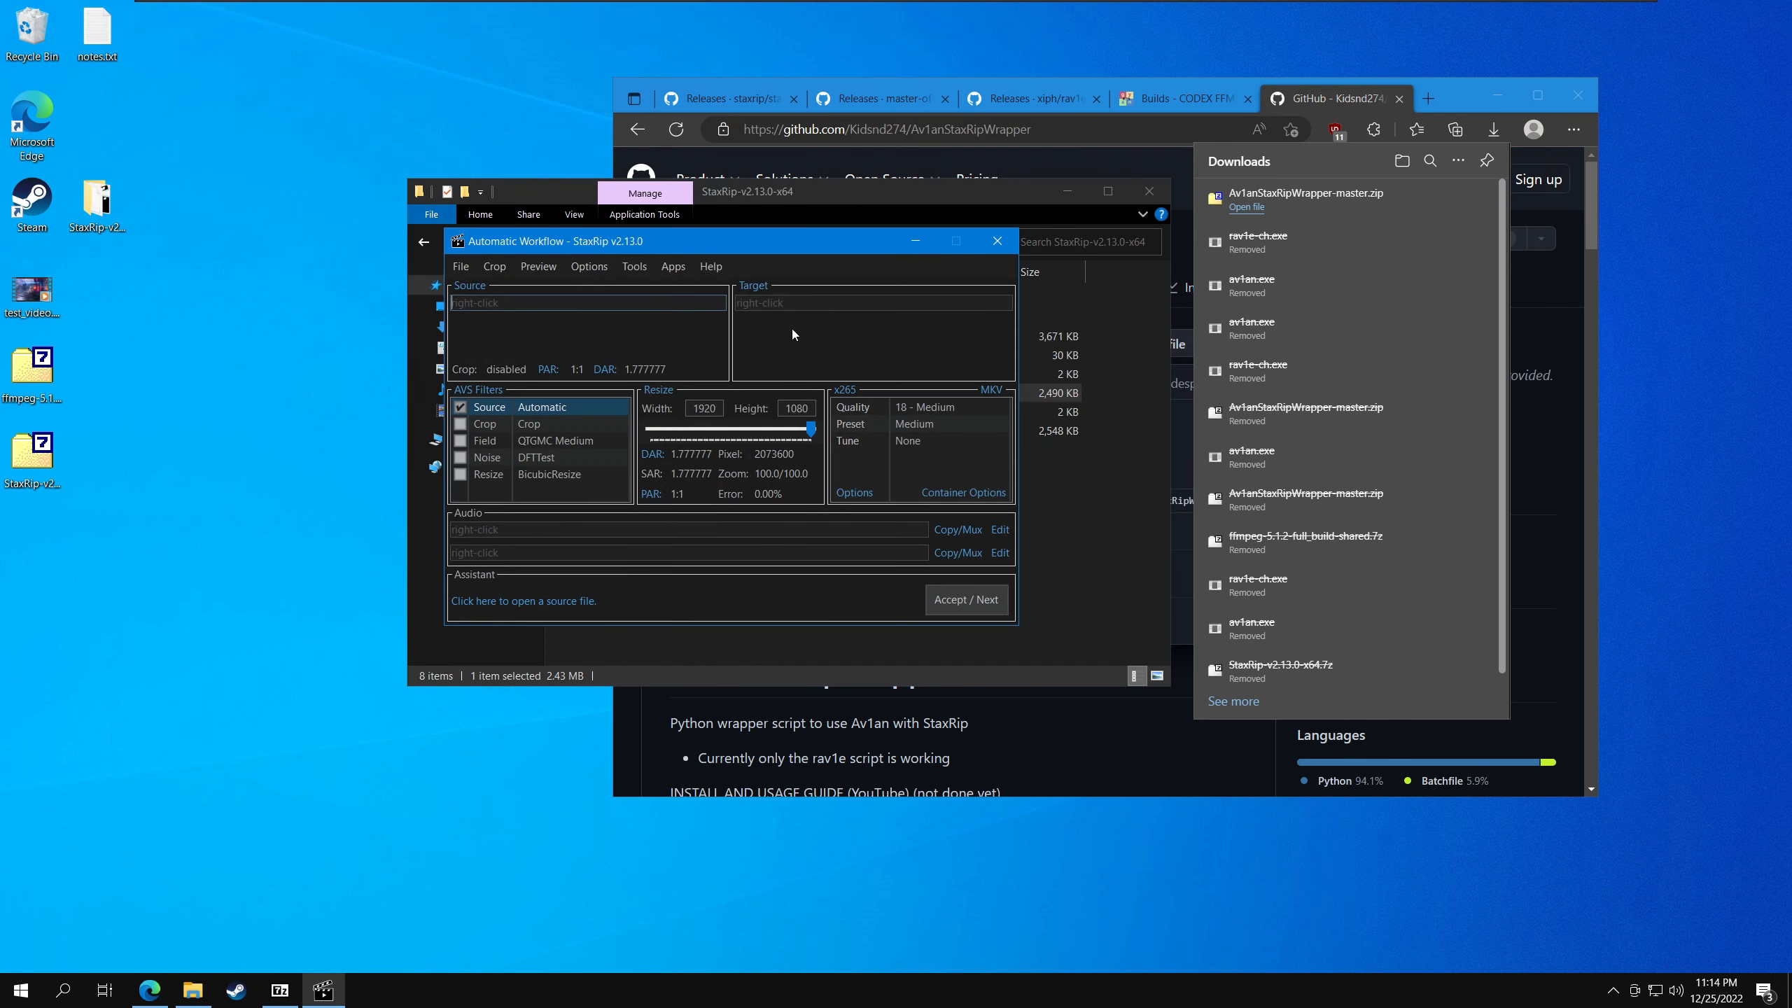
- Choose Command Line as the video encoder and open its codec configuration
left_click(843, 390)
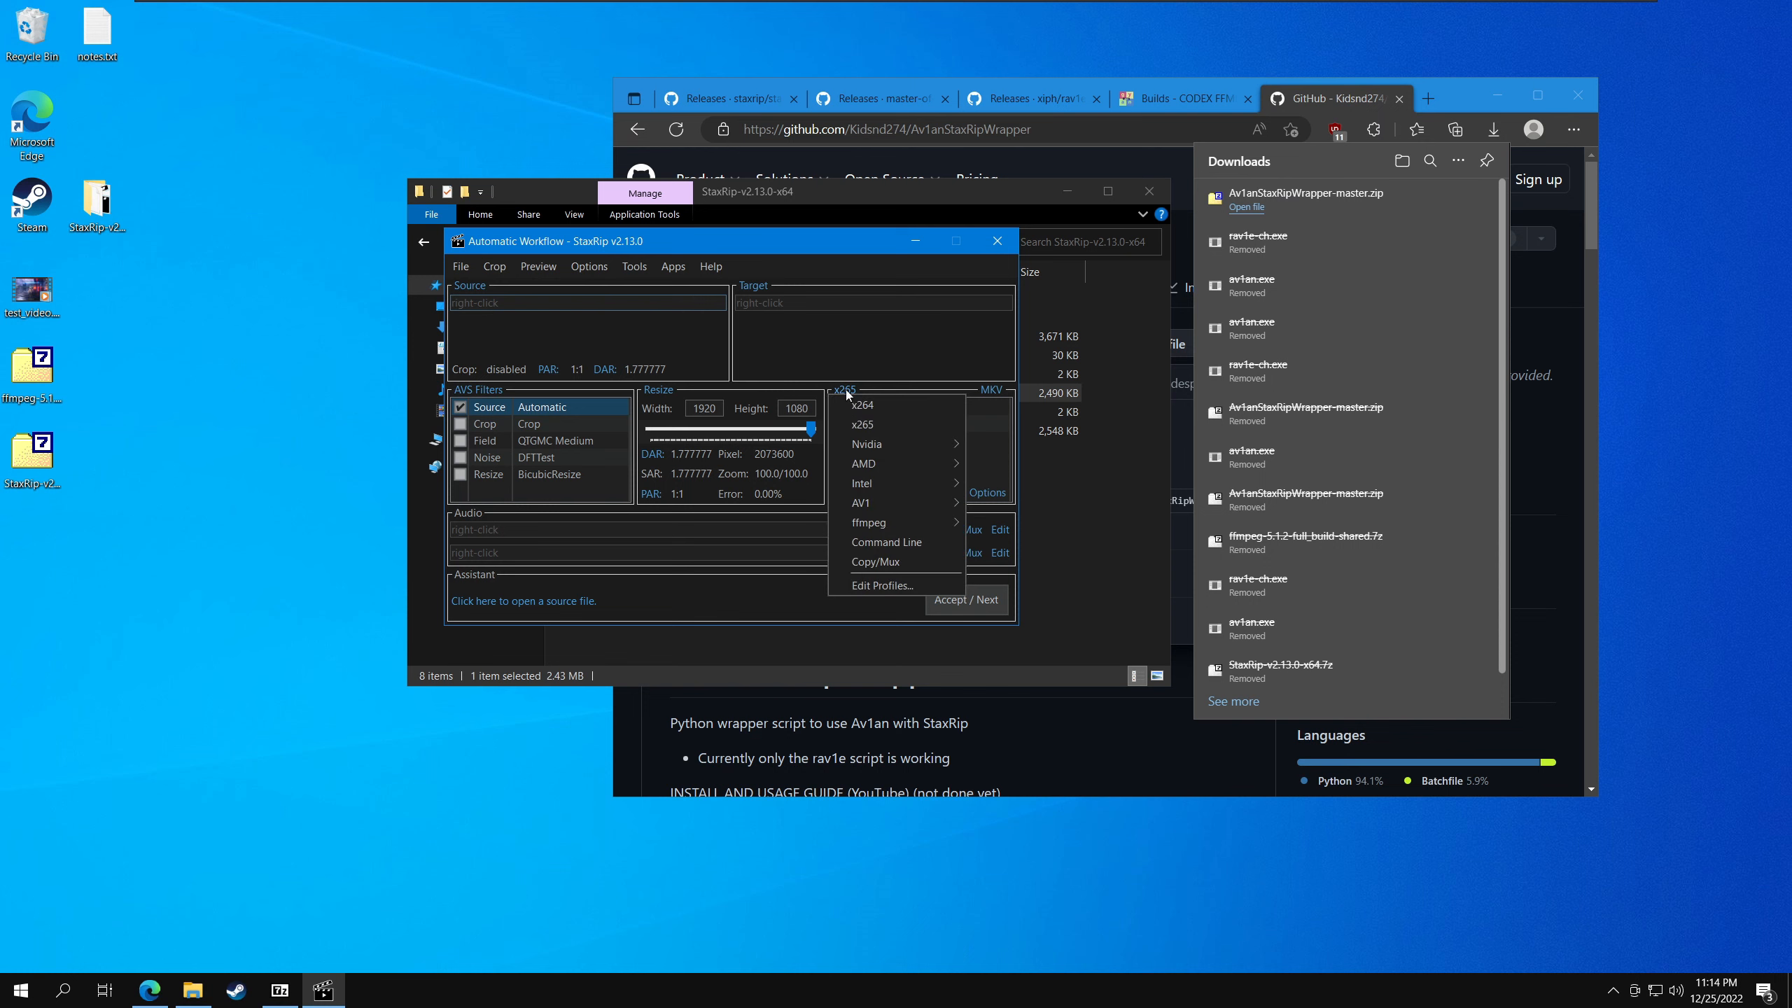
left_click(875, 537)
left_click(879, 415)
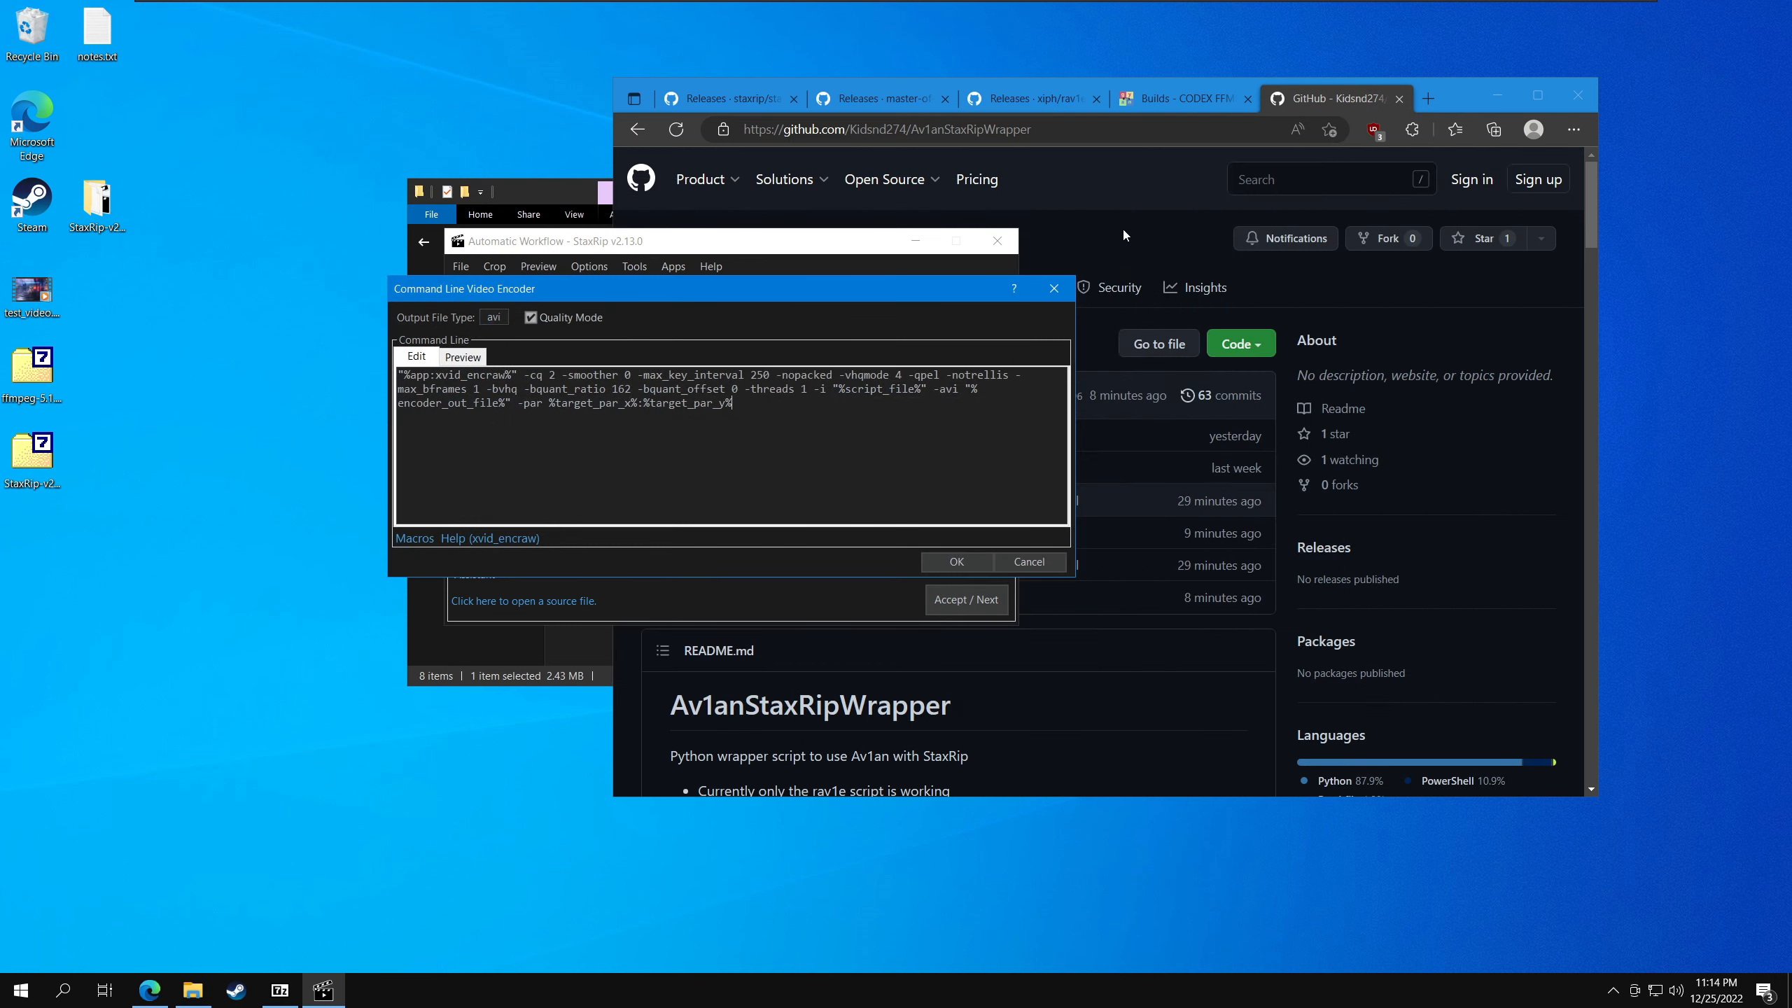
- Copy the starting command from the Av1anStaxRipWrapper README on GitHub and replace the whole encoder command line in StaxRip with it
left_click(1123, 233)
scroll(960, 401, "down", 10)
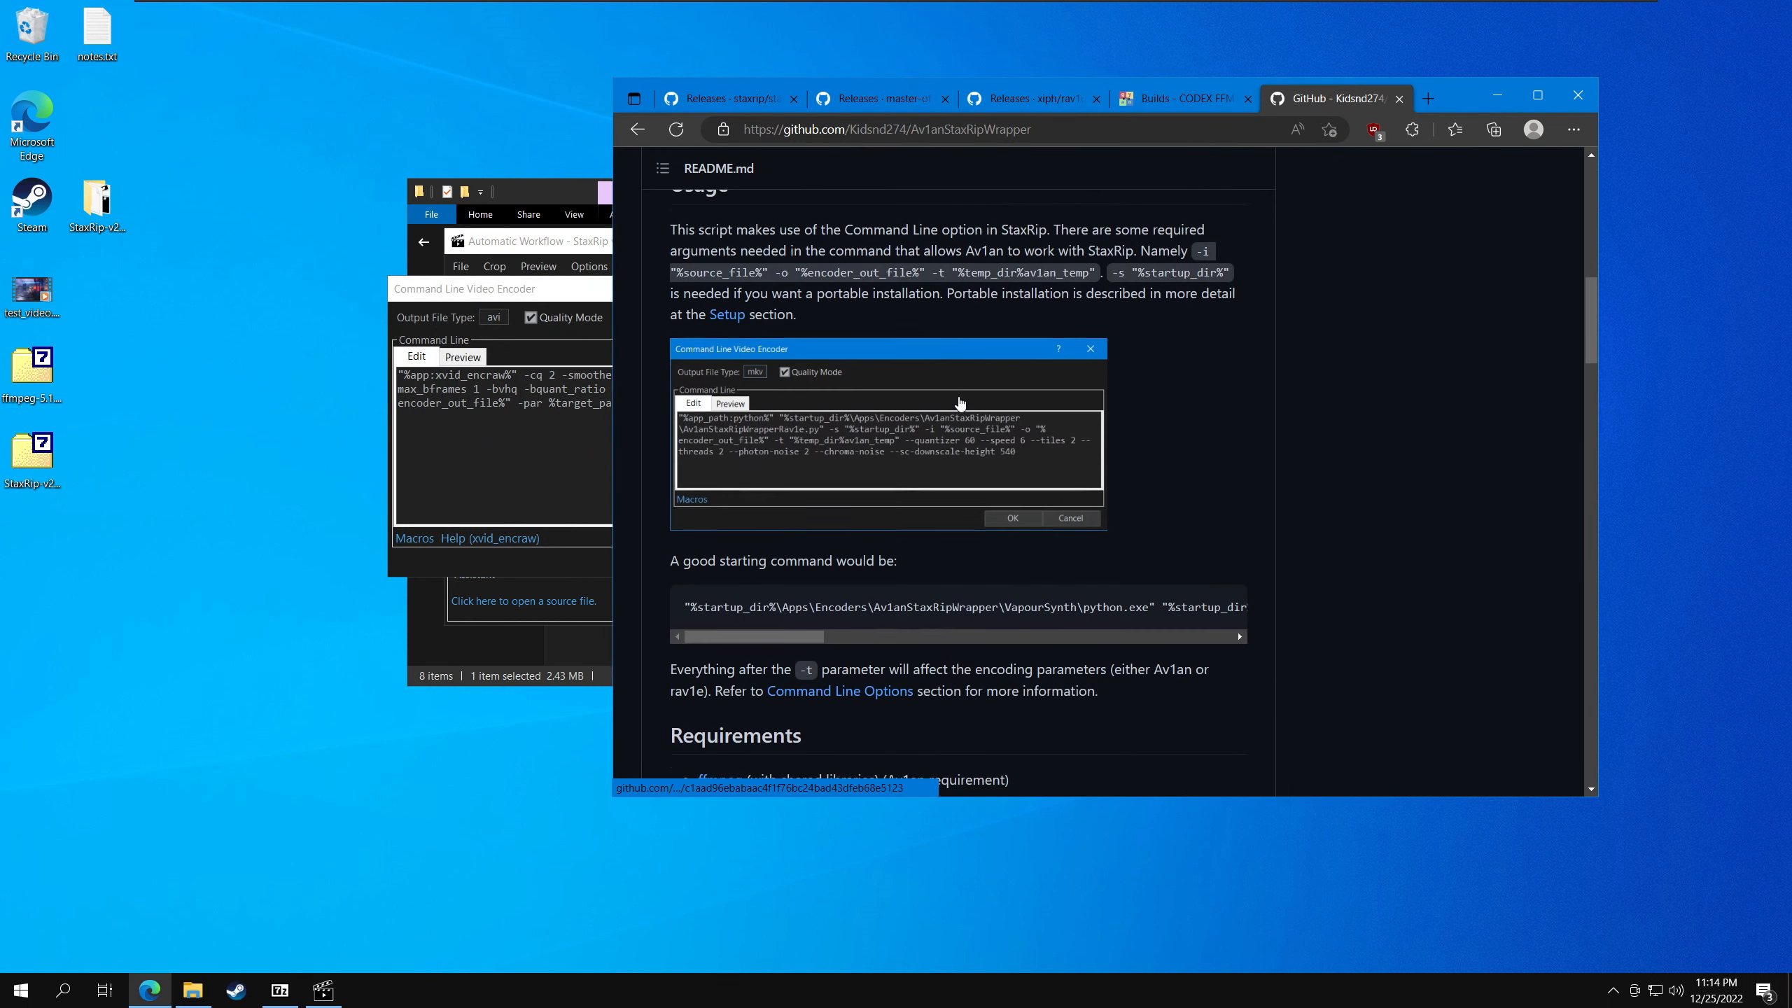
scroll(959, 401, "down", 4)
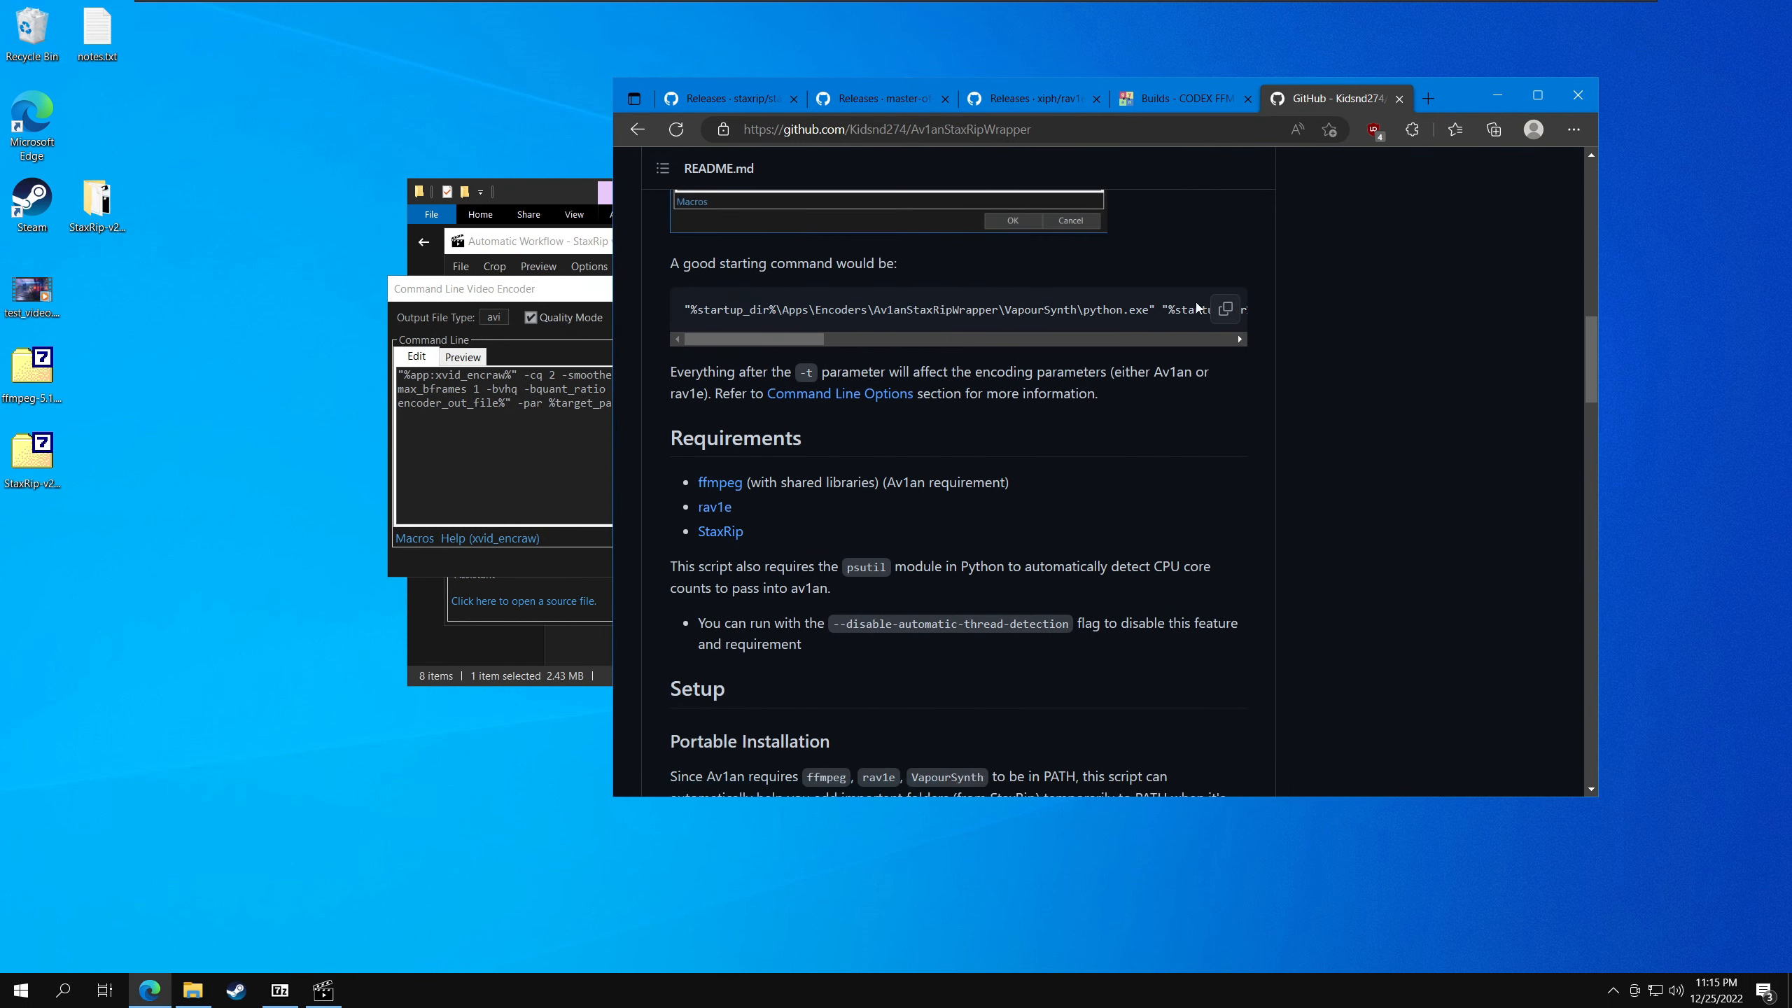
left_click(1225, 309)
key("alt+Tab")
key("ctrl+a")
key("ctrl+v")
- Examine the required arguments up to the -t parameter and the encoding options after it in the pasted command
left_click_drag(397, 375, 675, 403)
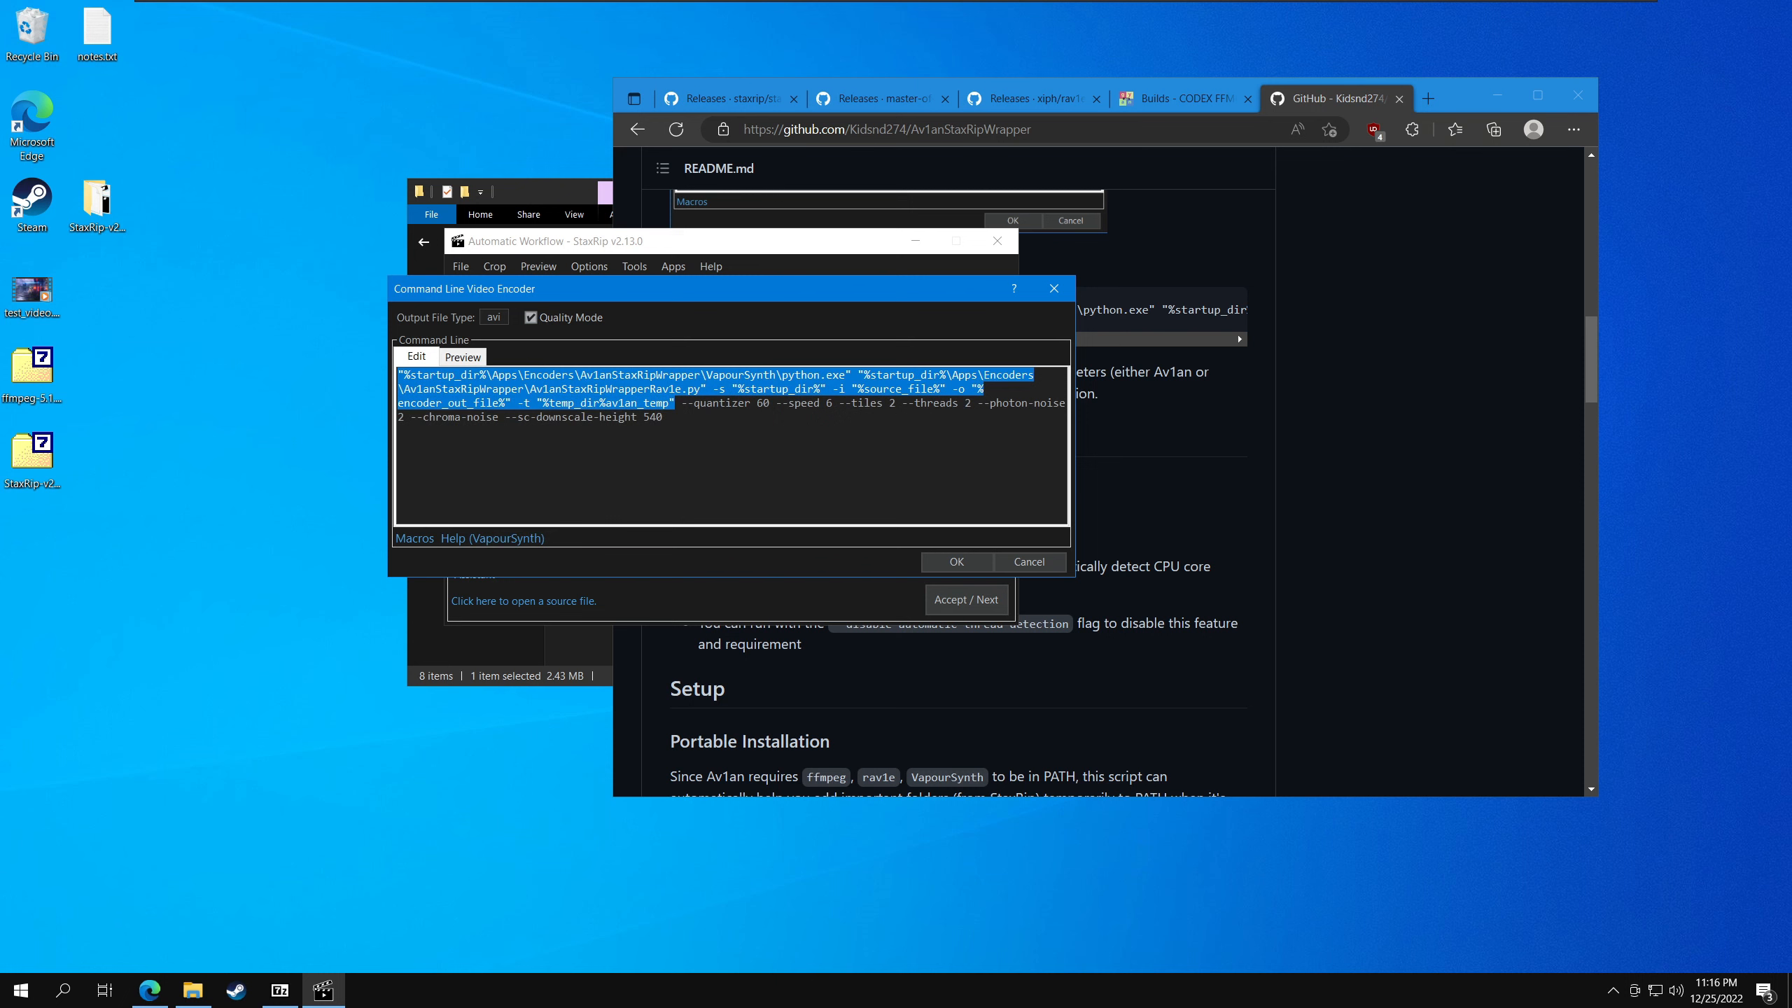
left_click(669, 403)
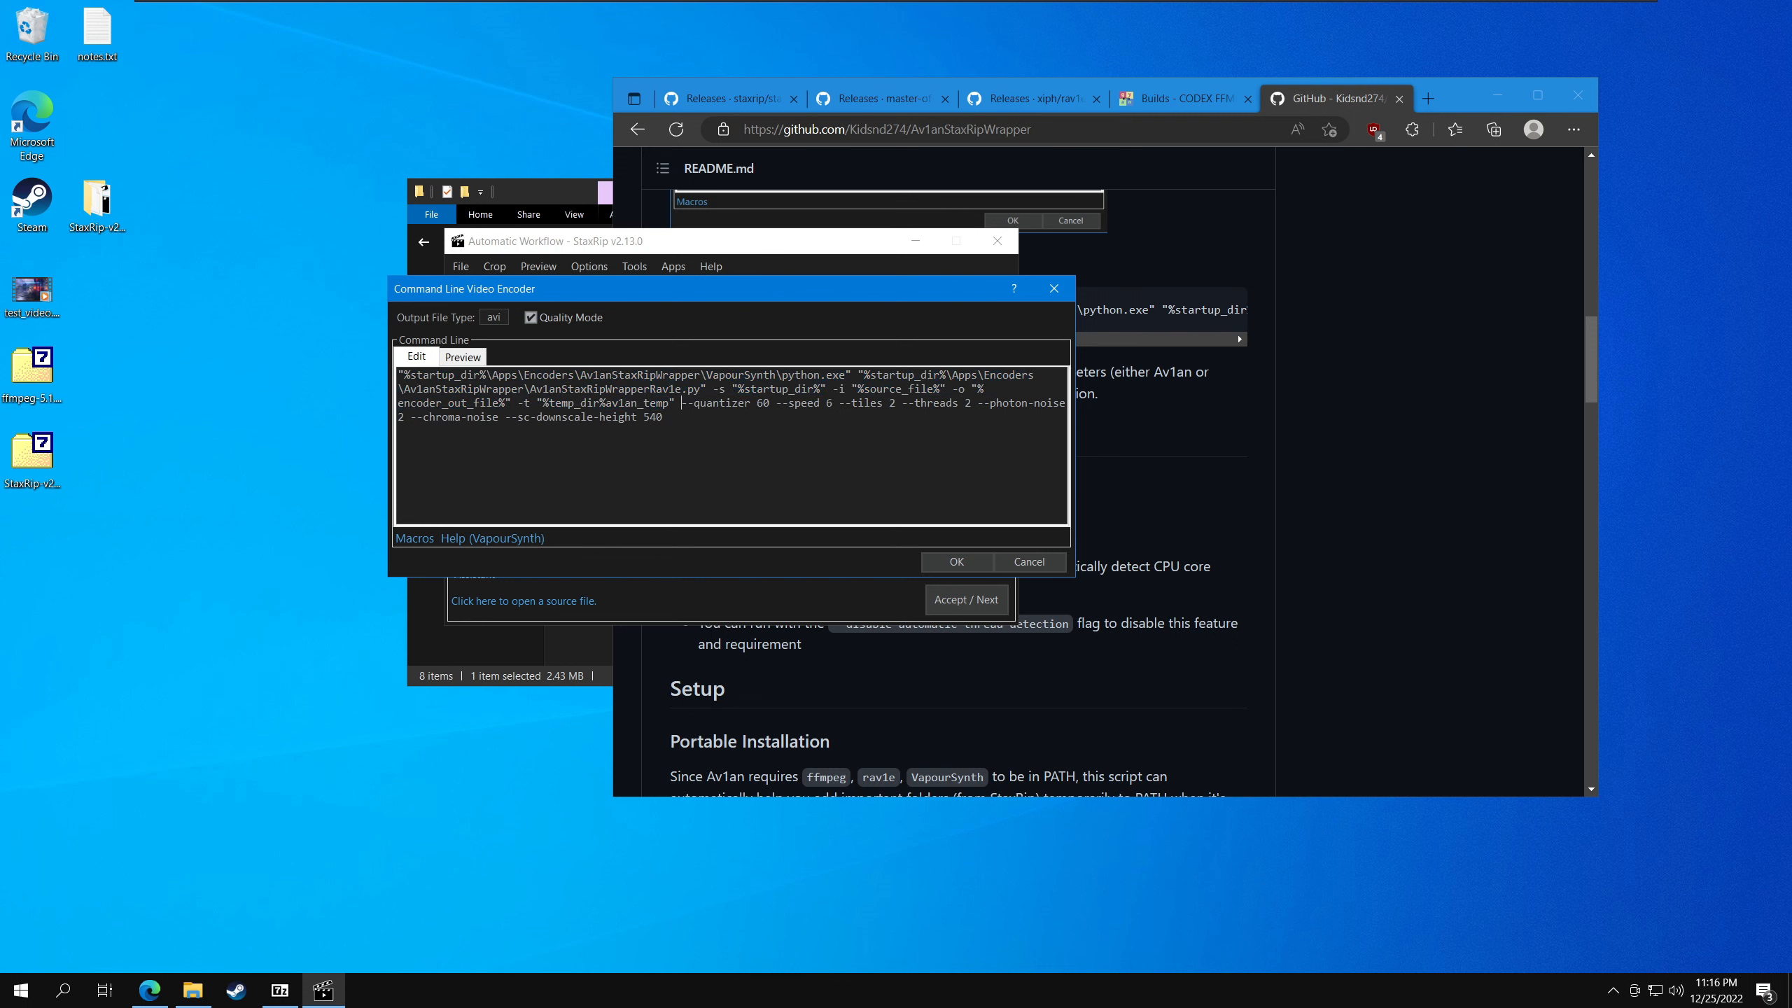
mouse_move(683, 403)
left_mouse_down()
mouse_move(712, 403)
mouse_move(668, 417)
left_mouse_up()
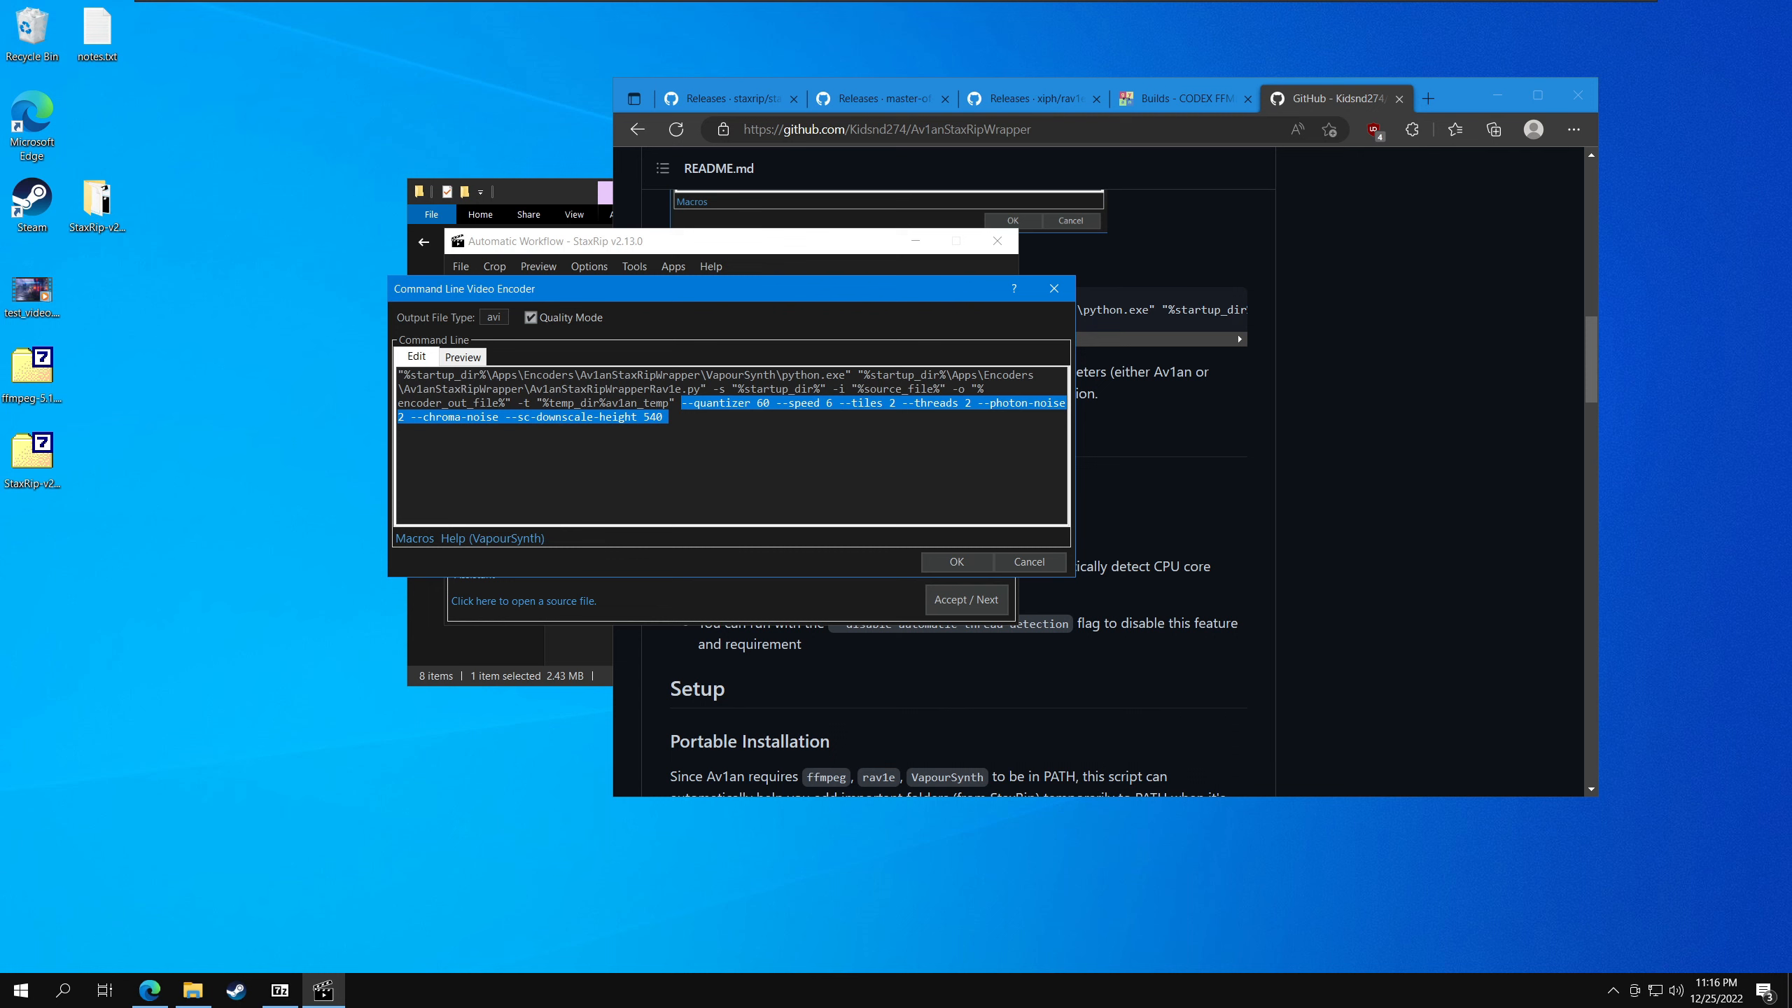
left_click(664, 417)
left_click_drag(665, 417, 683, 403)
left_click(664, 417)
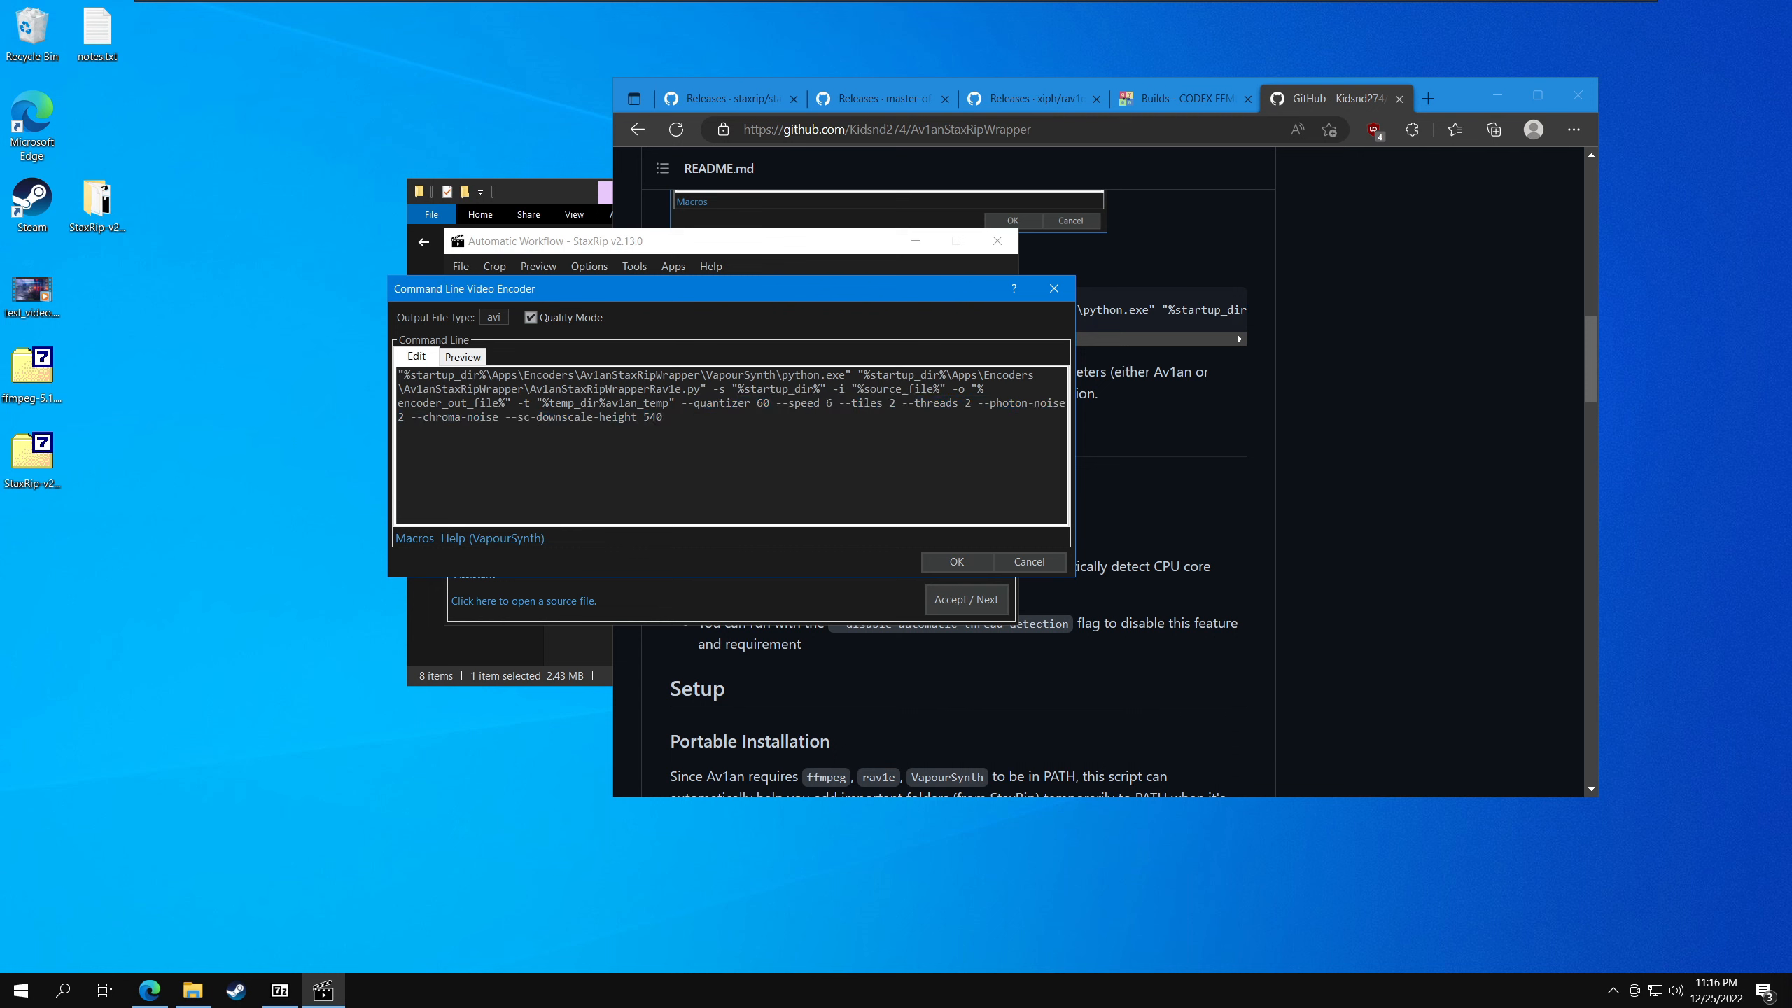
- Set the command line encoder's output file type to mkv and accept the configuration
left_click_drag(533, 295, 436, 270)
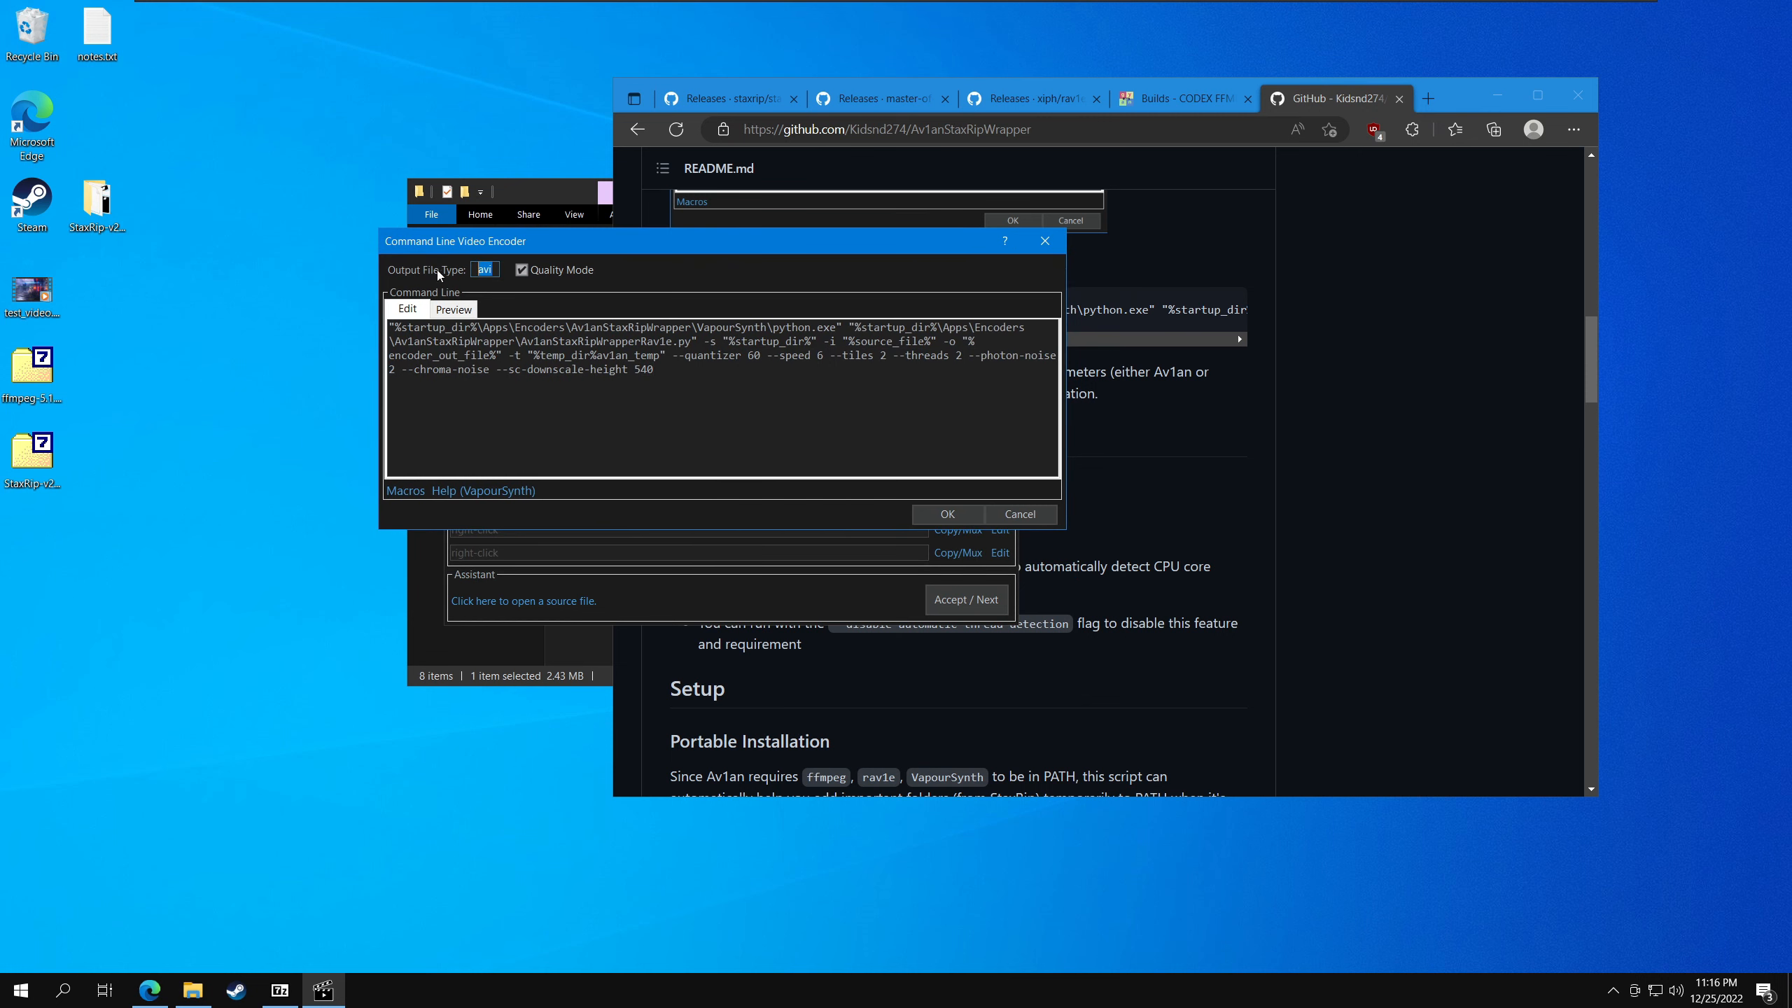
type("mkv")
left_click(960, 518)
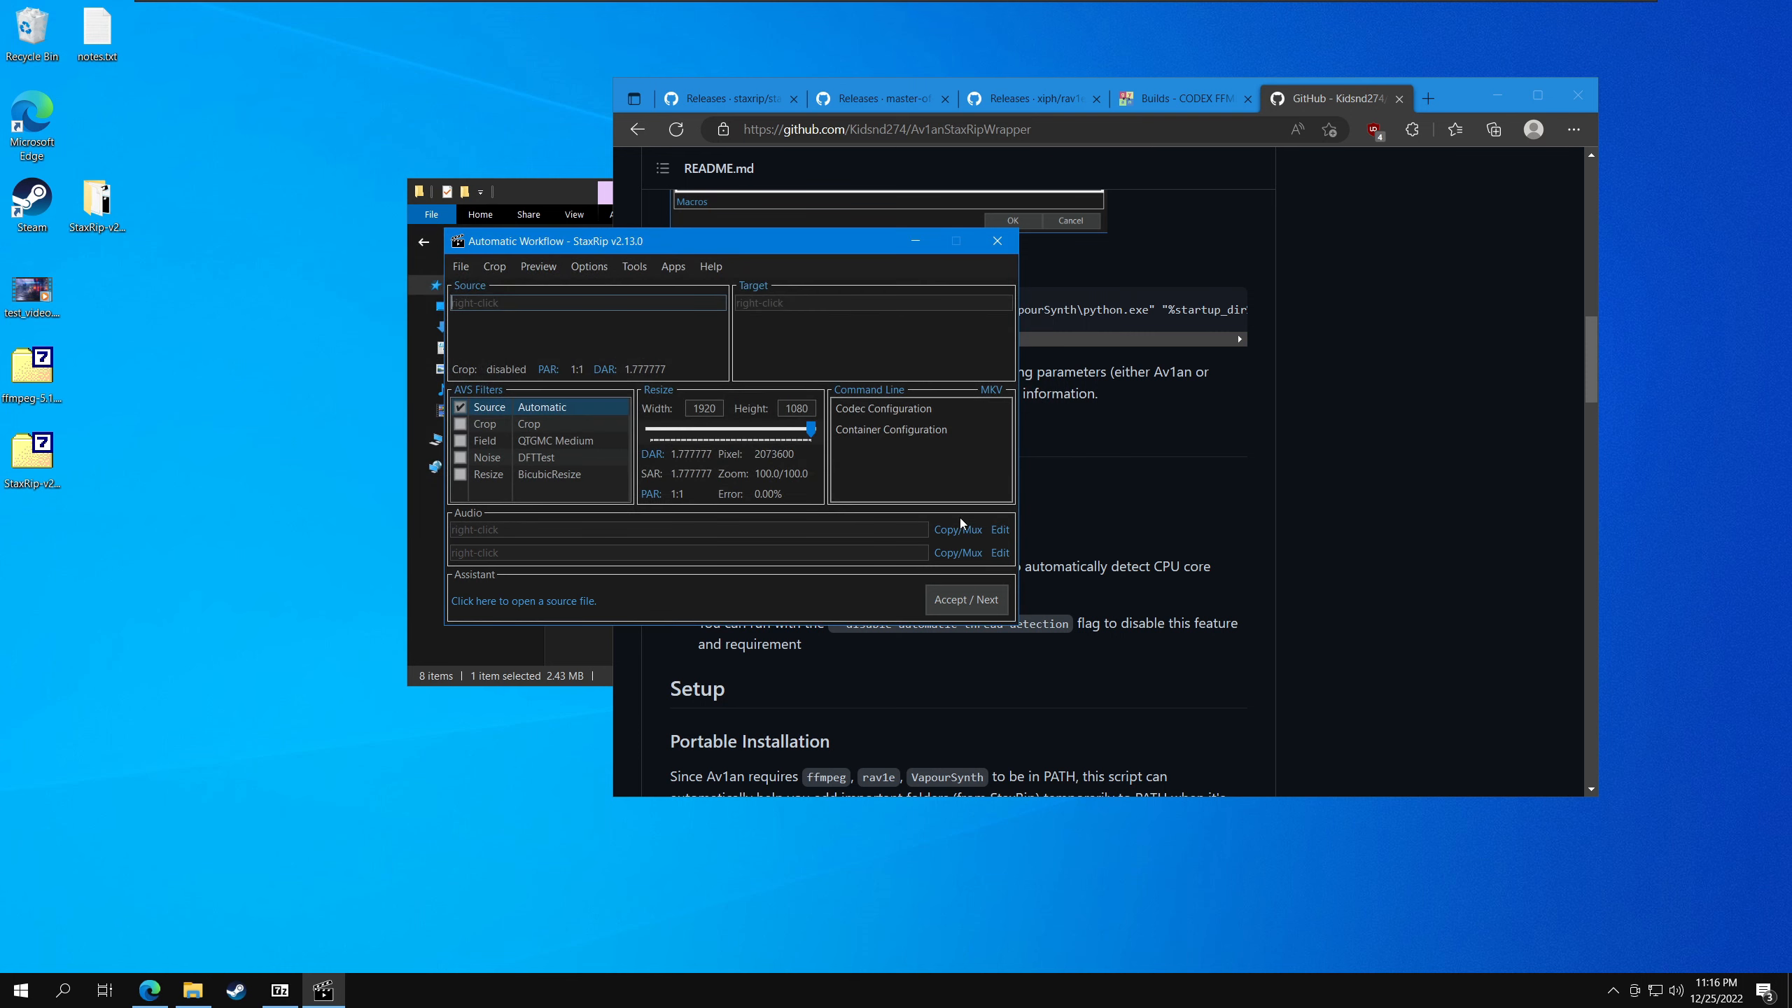
- Add a new encoder profile based on the Current Project in the encoder profiles
left_click(895, 388)
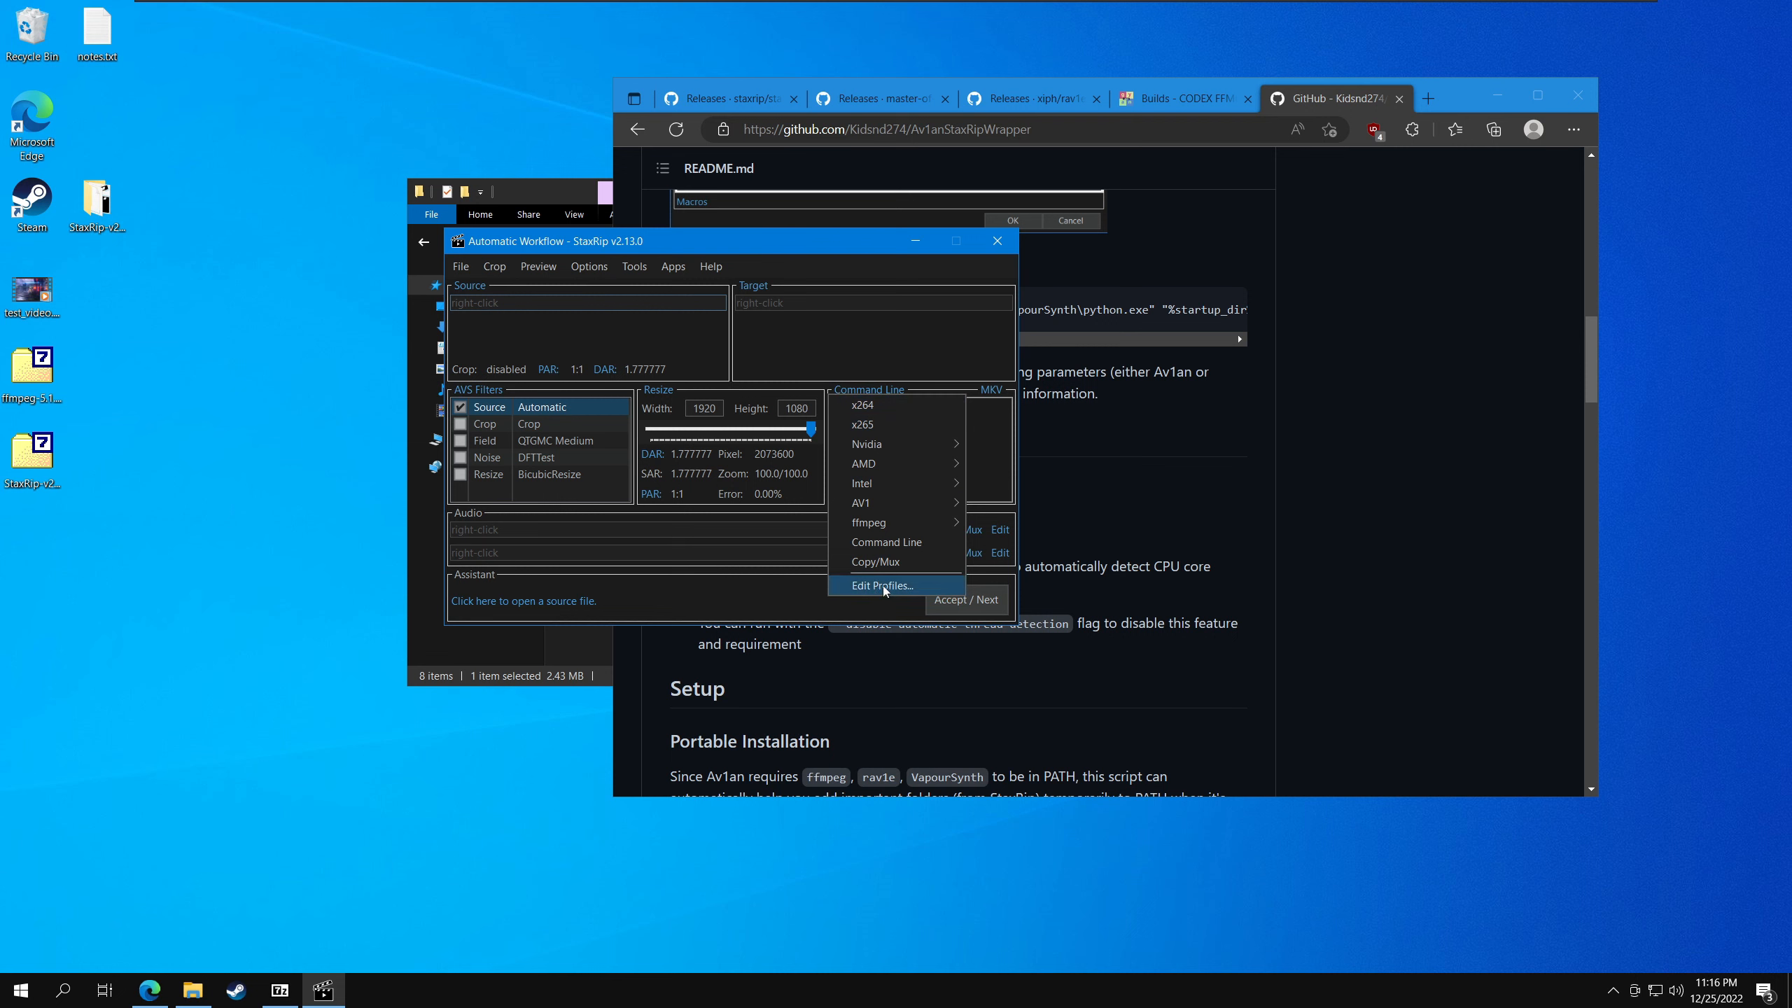
left_click(857, 586)
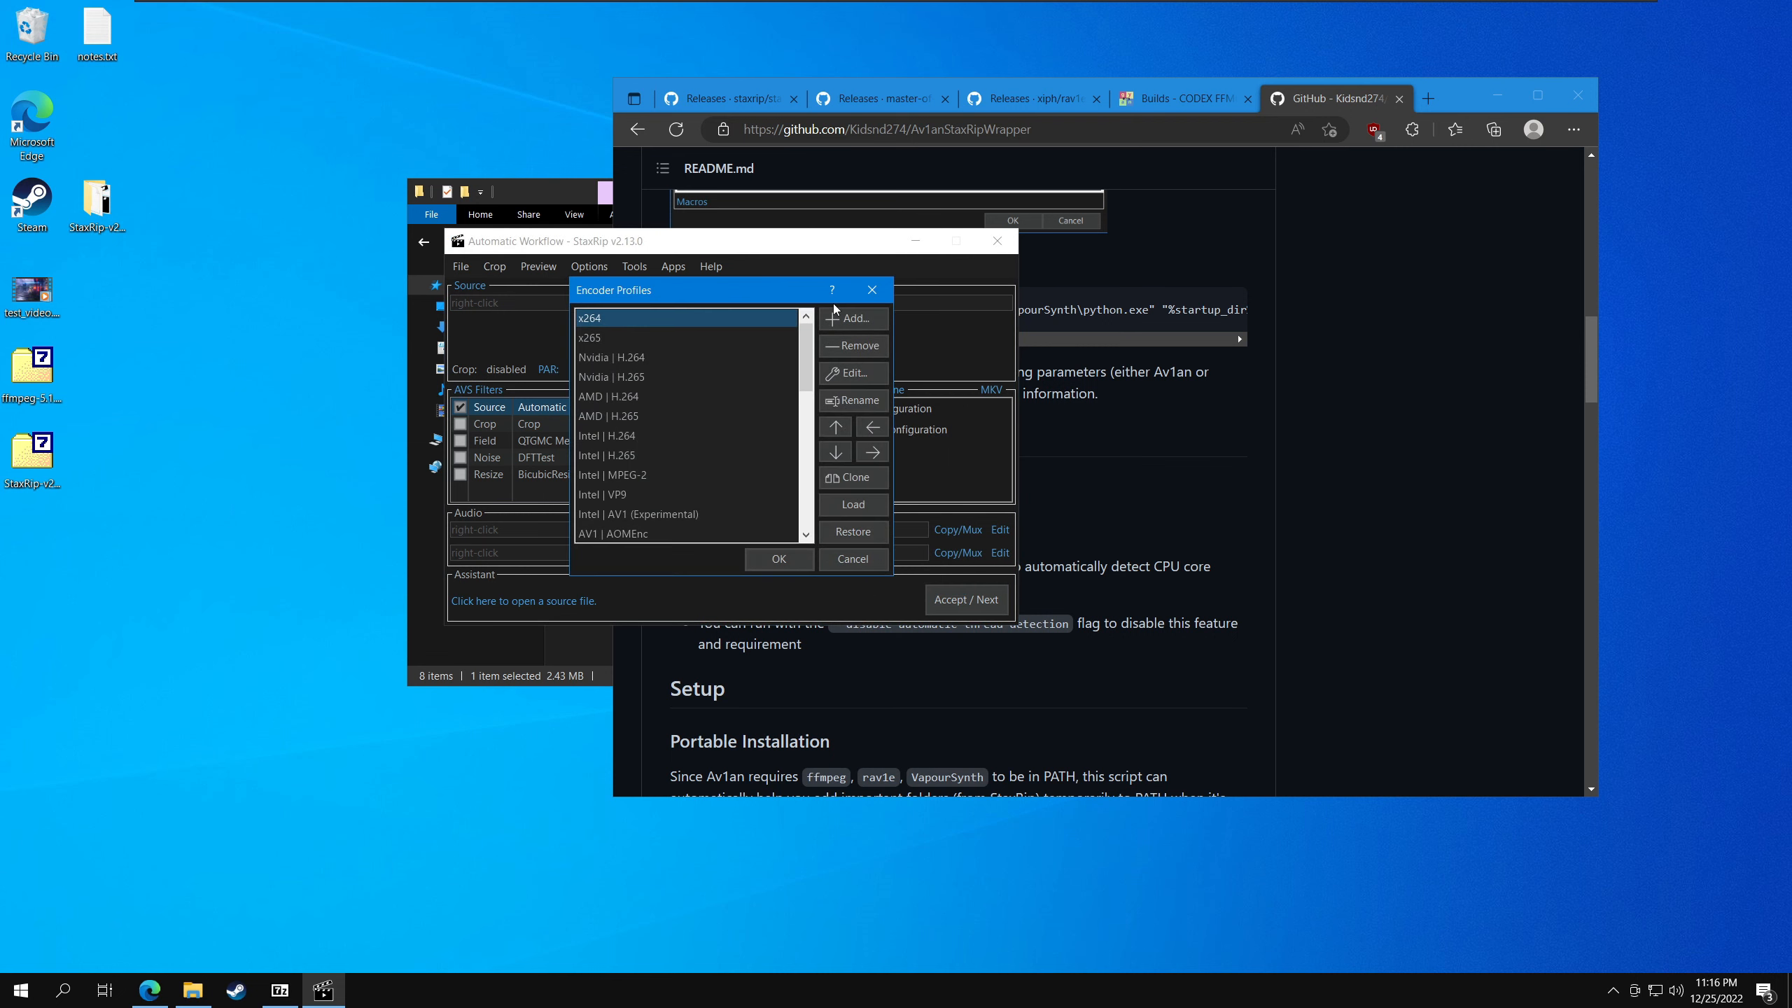
left_click(845, 319)
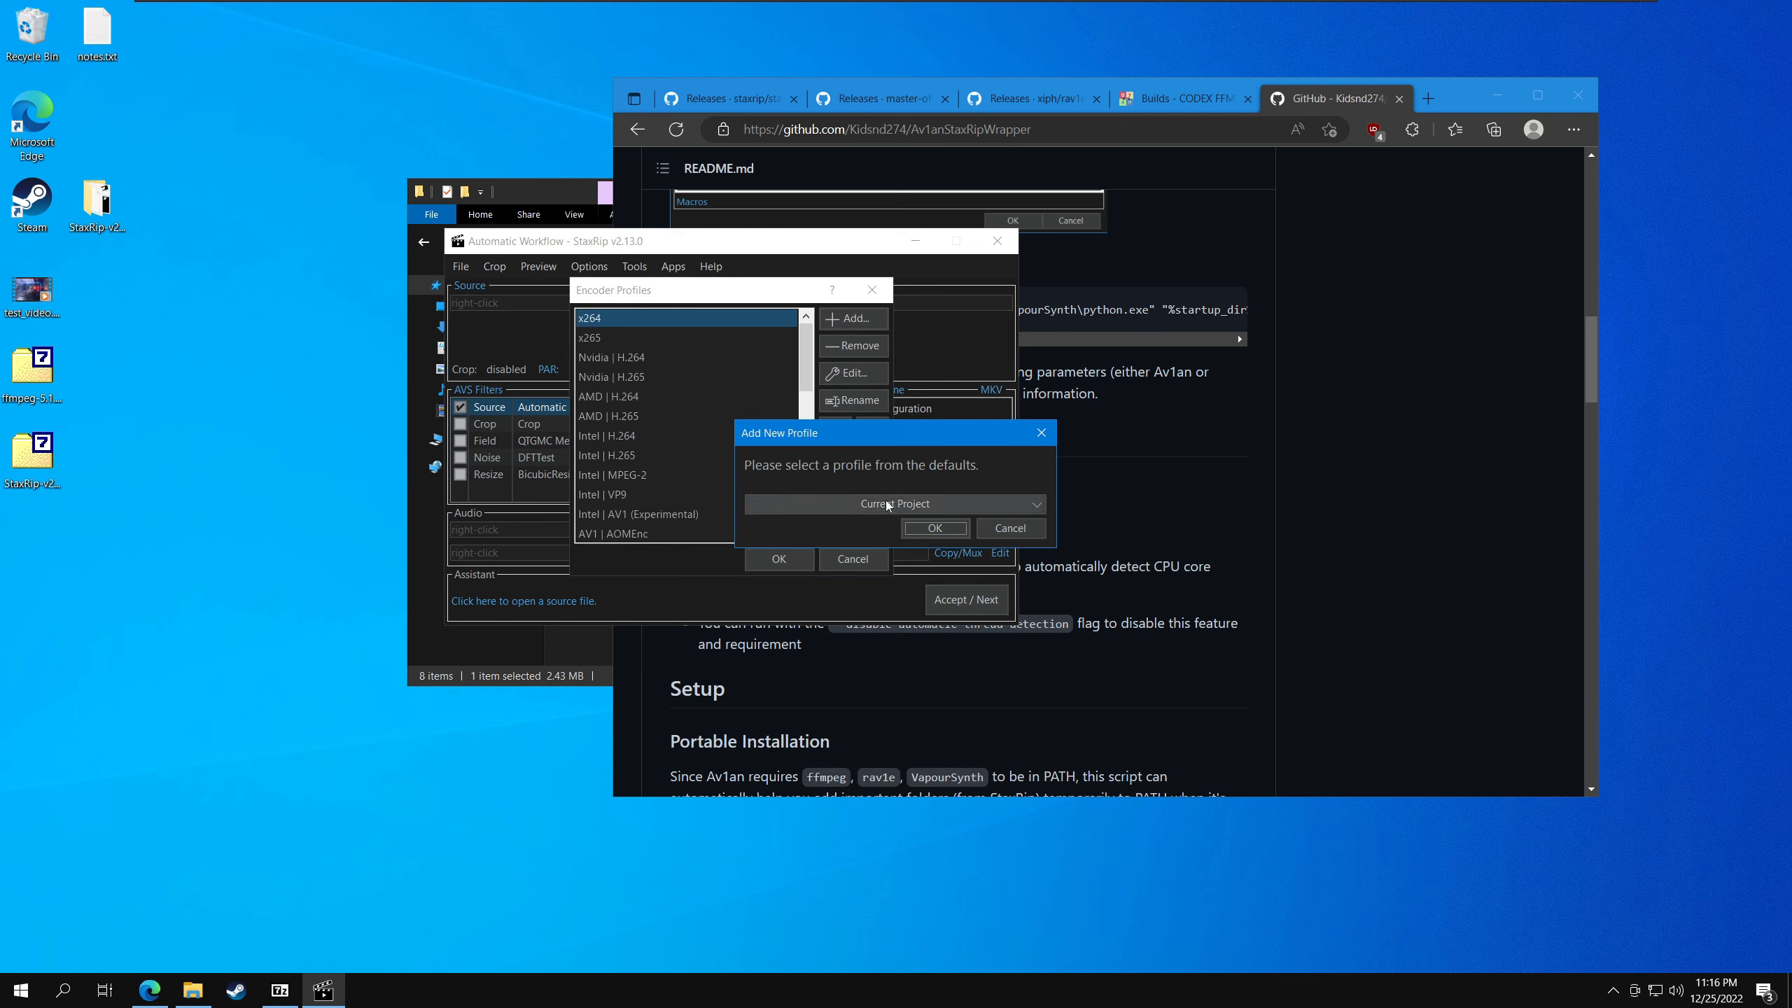
left_click(932, 529)
- Name the new encoder profile "AV1 | Av1an rav1e" and save the profile list
type("AVC")
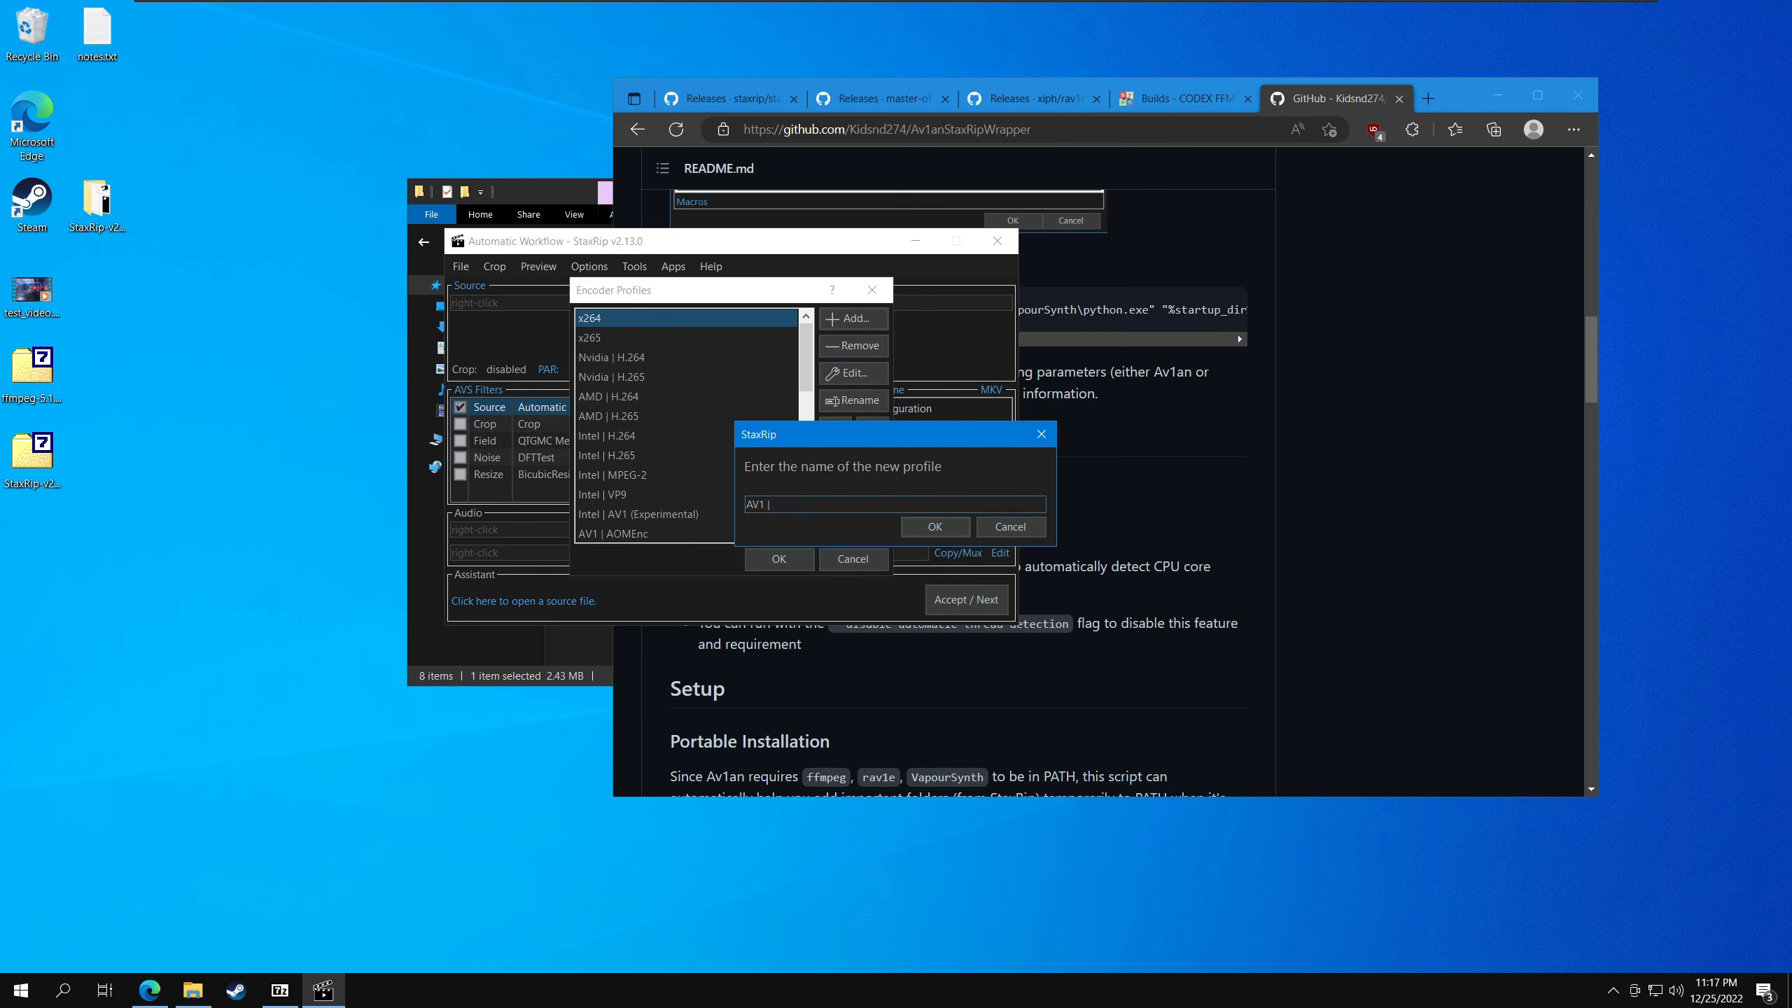
type("| Av1an rav1e")
key("ctrl+a")
key("ctrl+x")
key("ctrl+z")
left_click(850, 506)
left_click(935, 527)
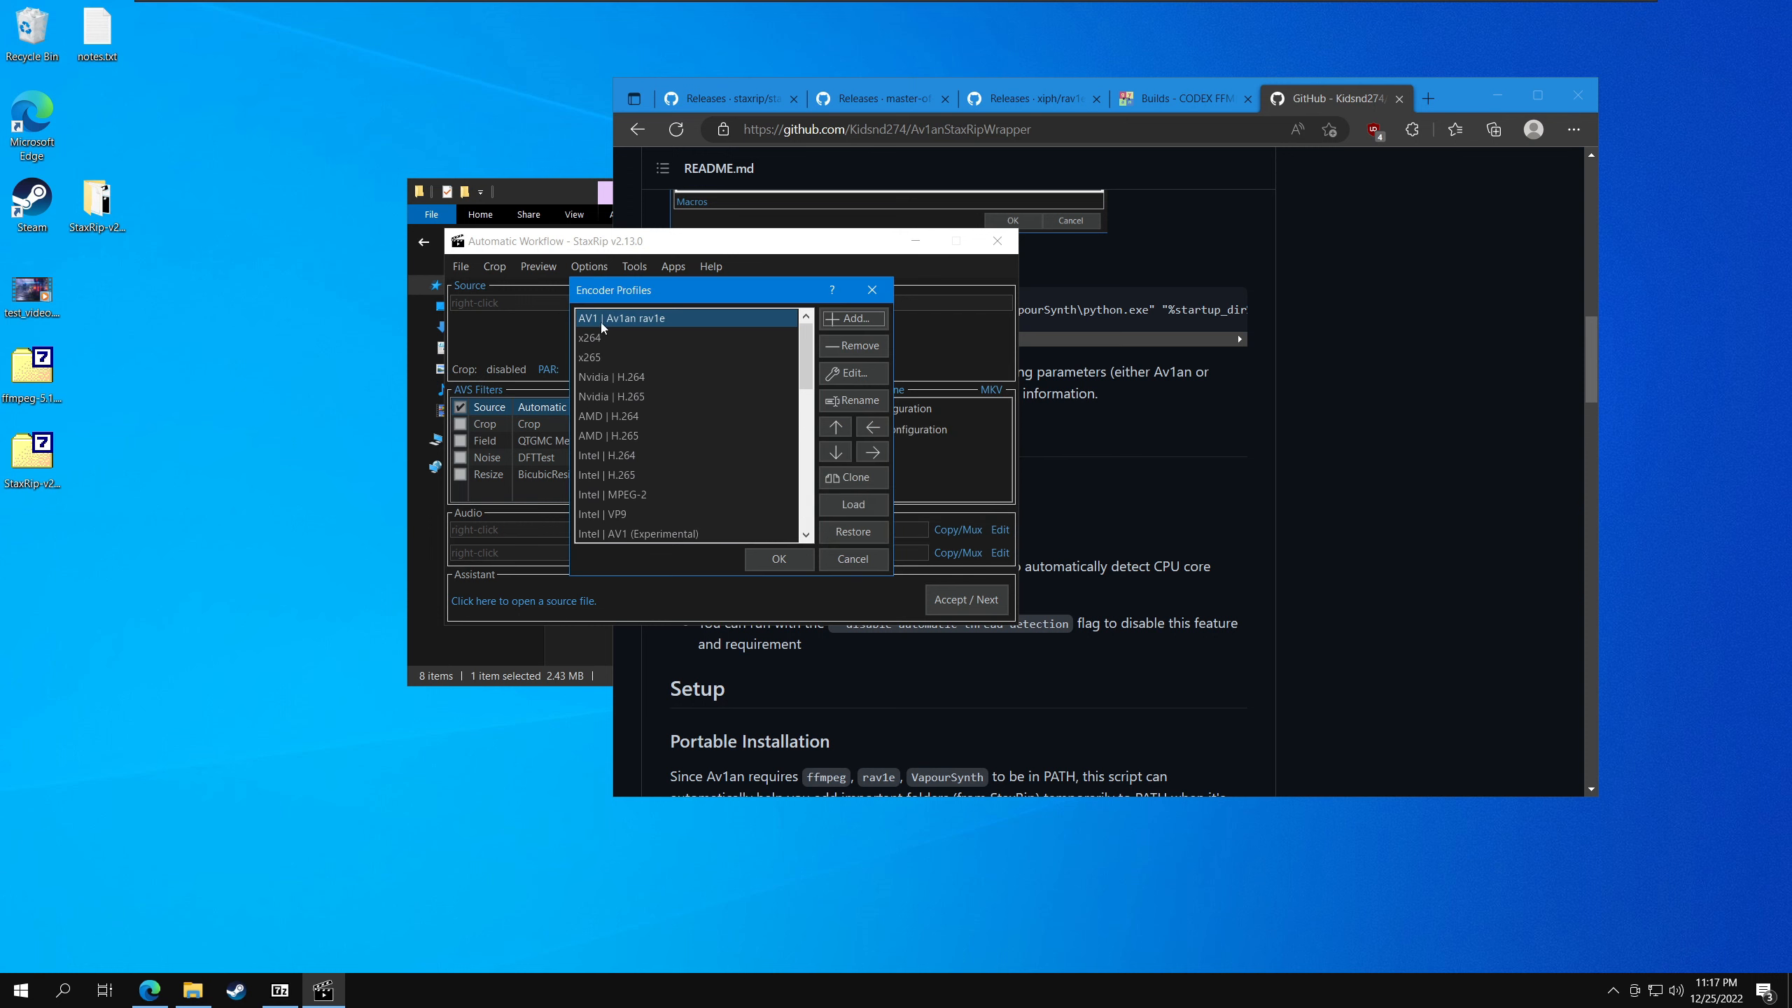
left_click(780, 558)
- Select the Av1an rav1e profile from the AV1 encoders, review its codec configuration and accept it
left_click(892, 389)
mouse_move(929, 406)
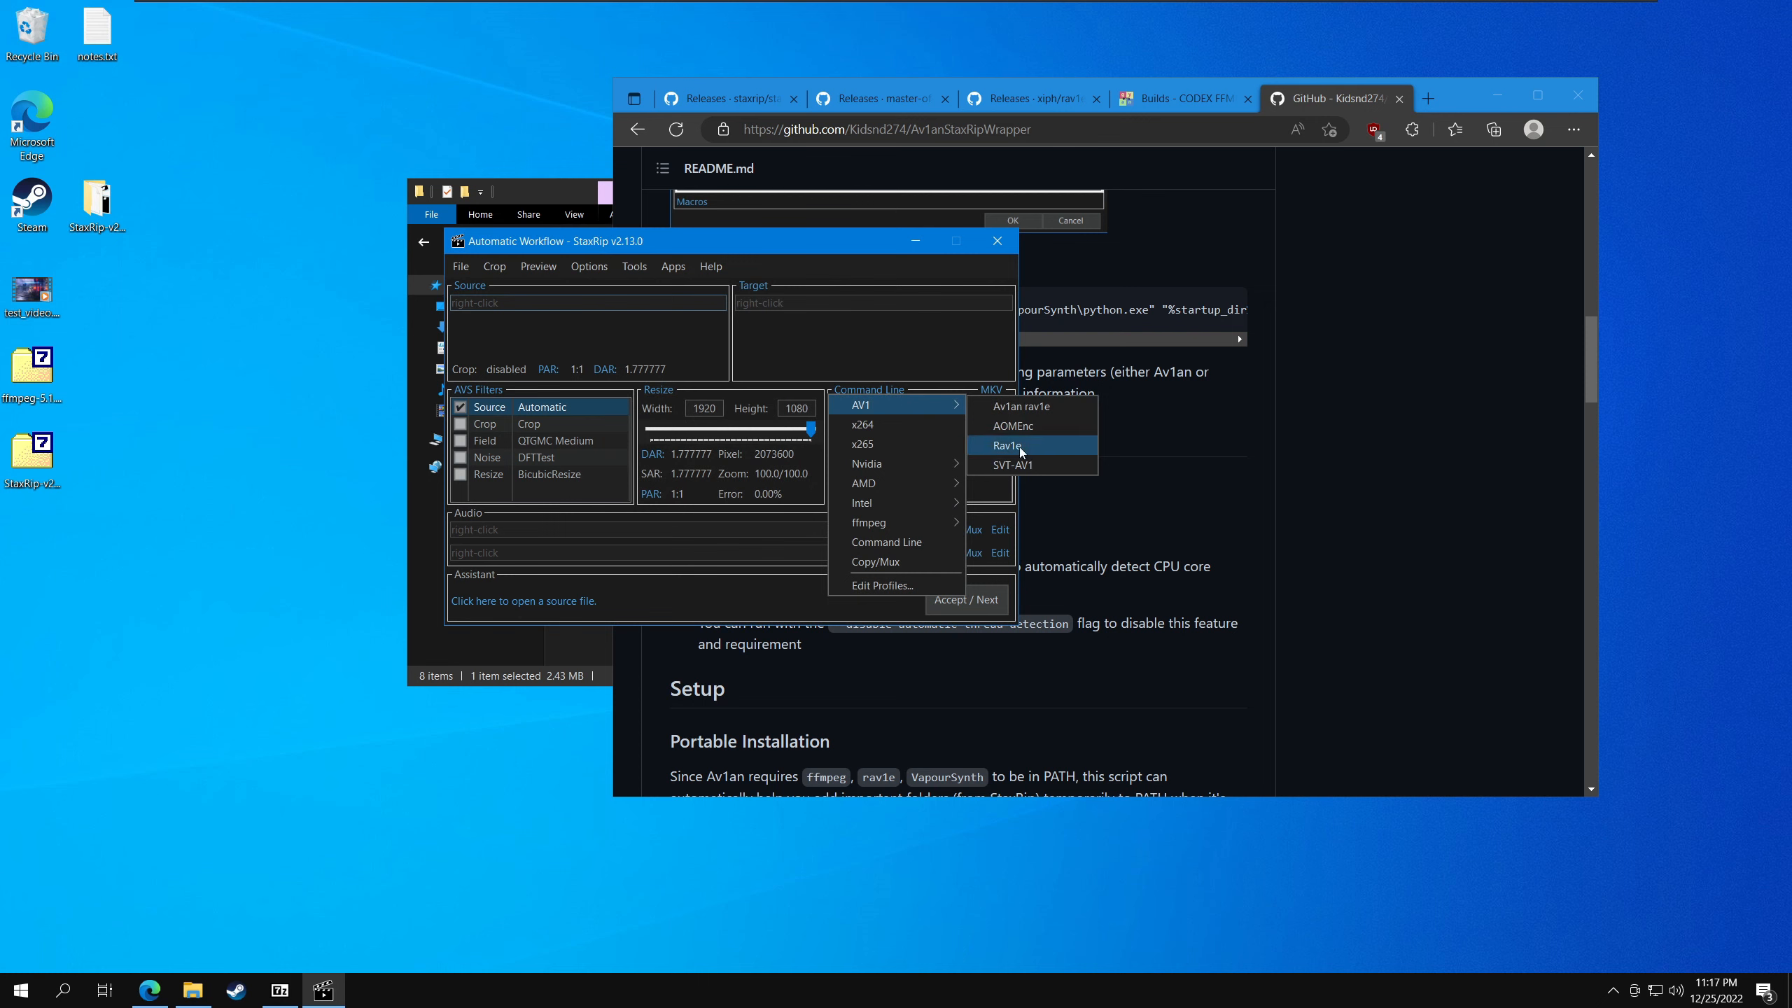
left_click(1035, 408)
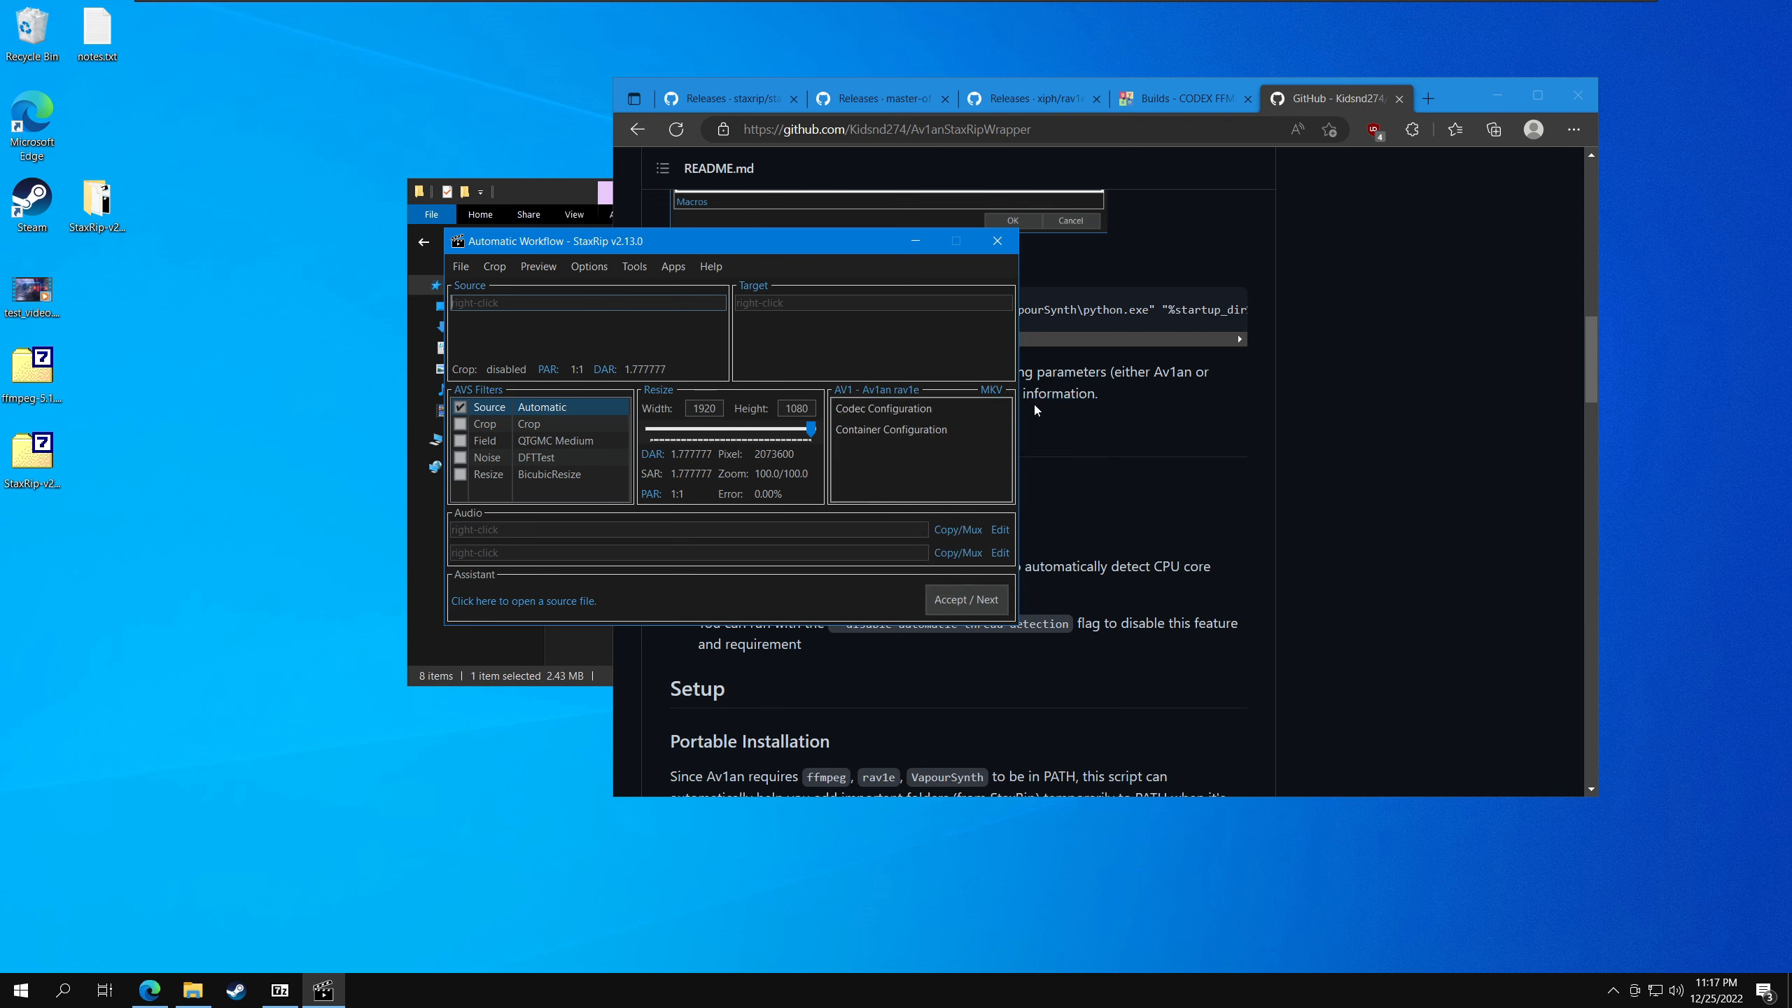
left_click(914, 406)
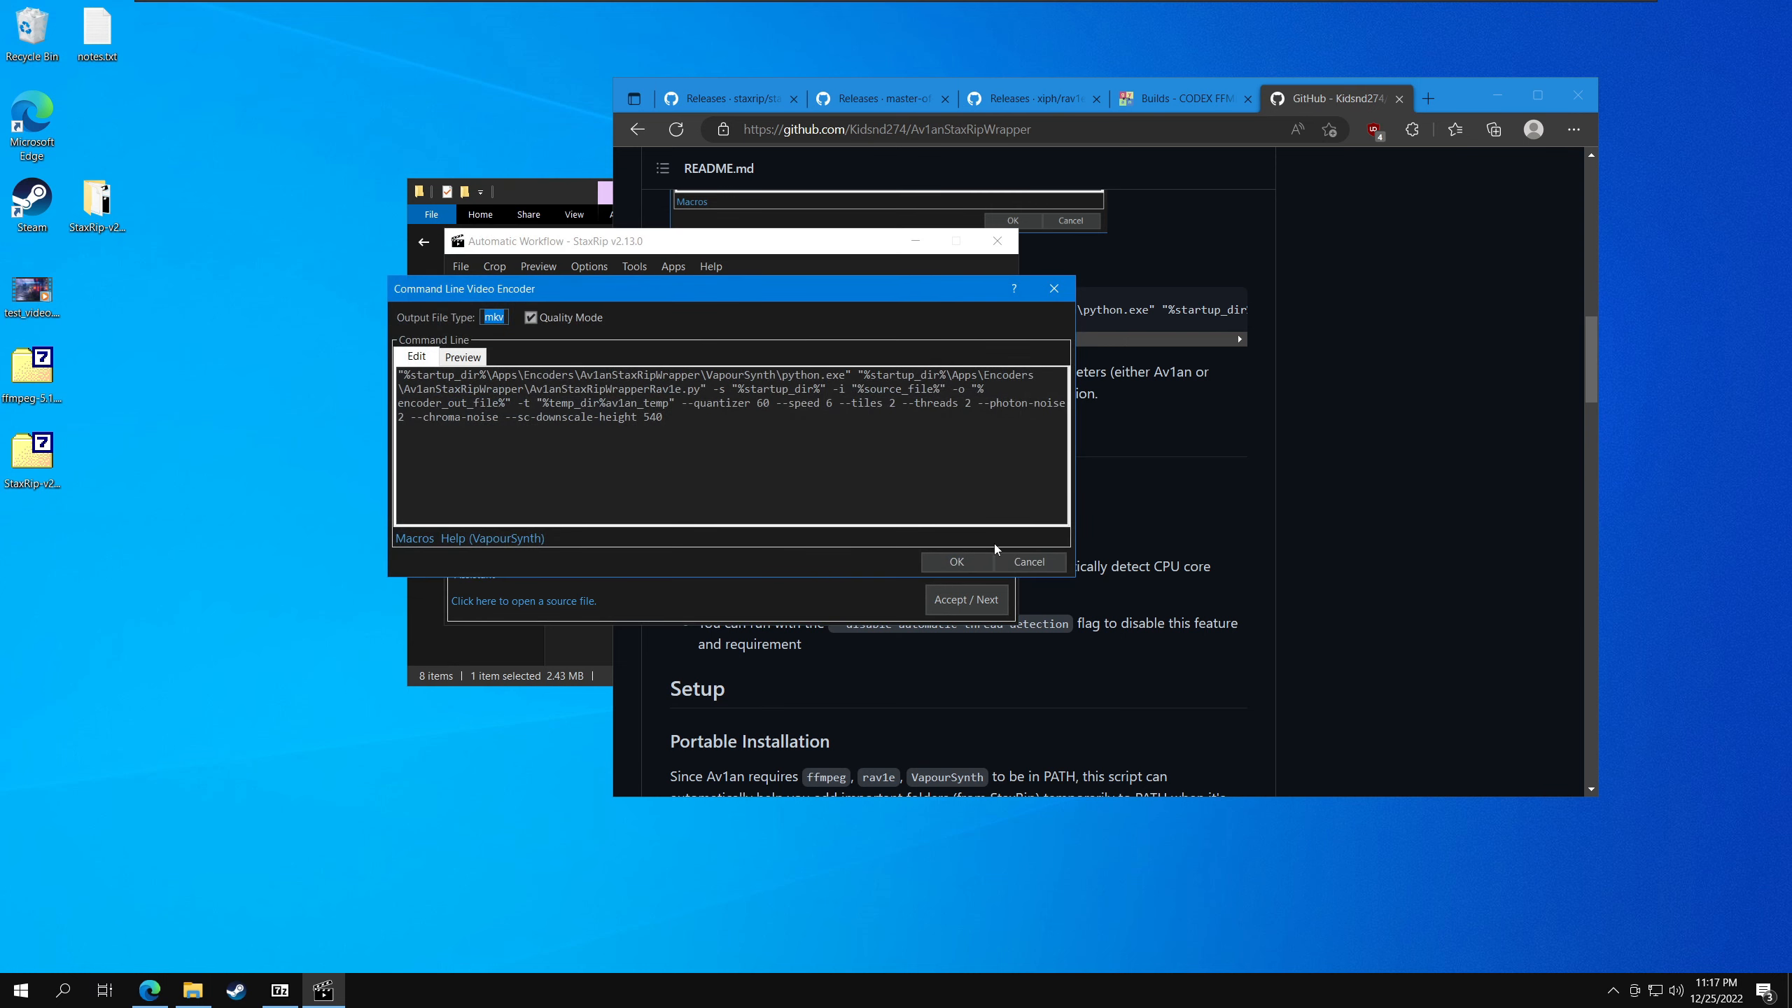
left_click(974, 561)
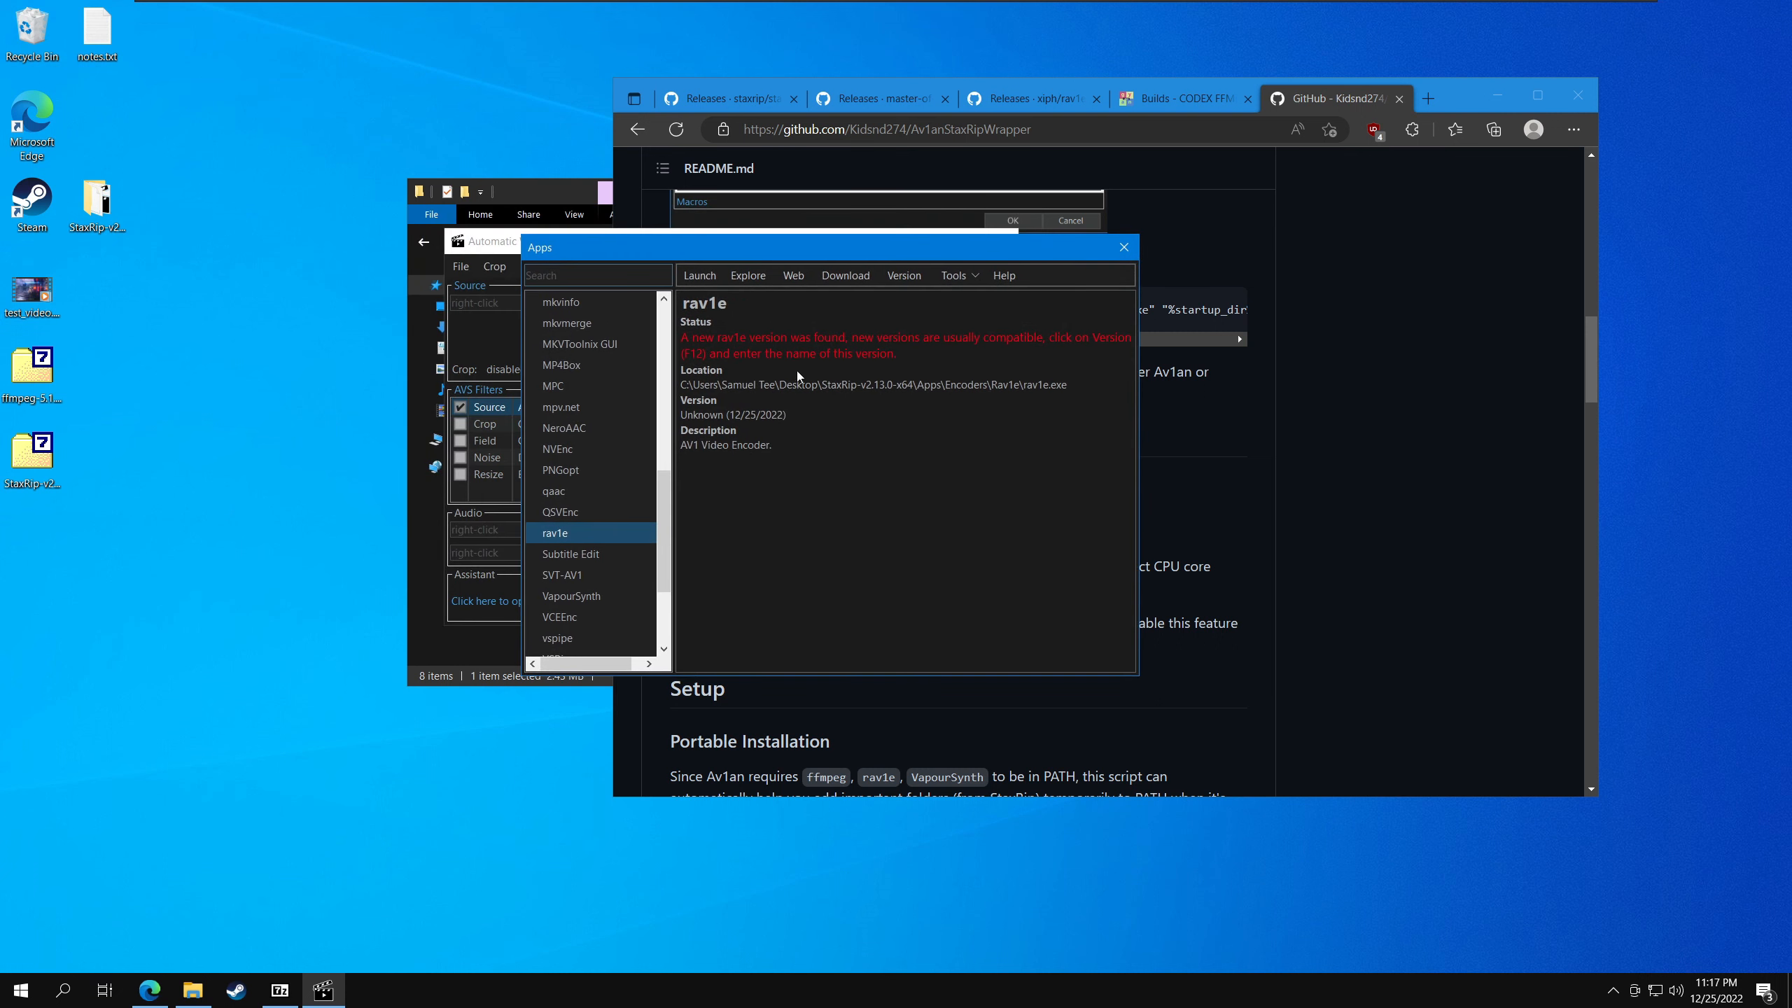
- Register the new rav1e version as 0.6.1 in the app manager and close it
key("F12")
type("0.")
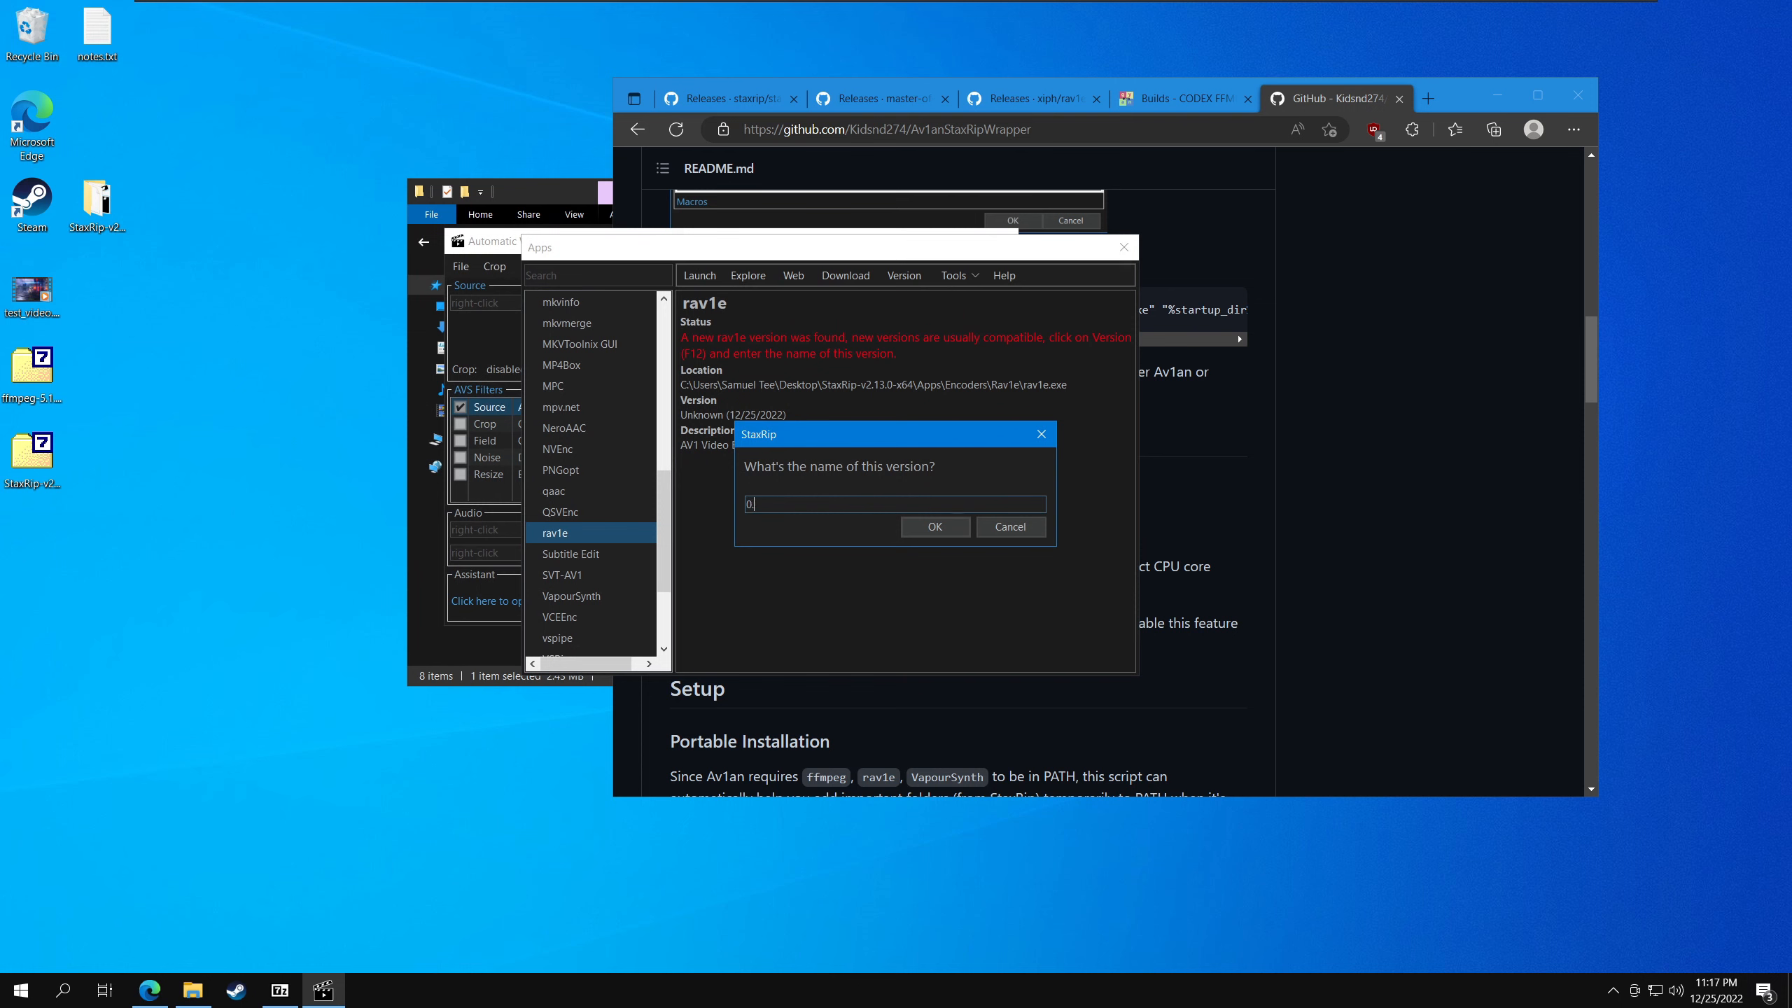
type("6.1")
key("Return")
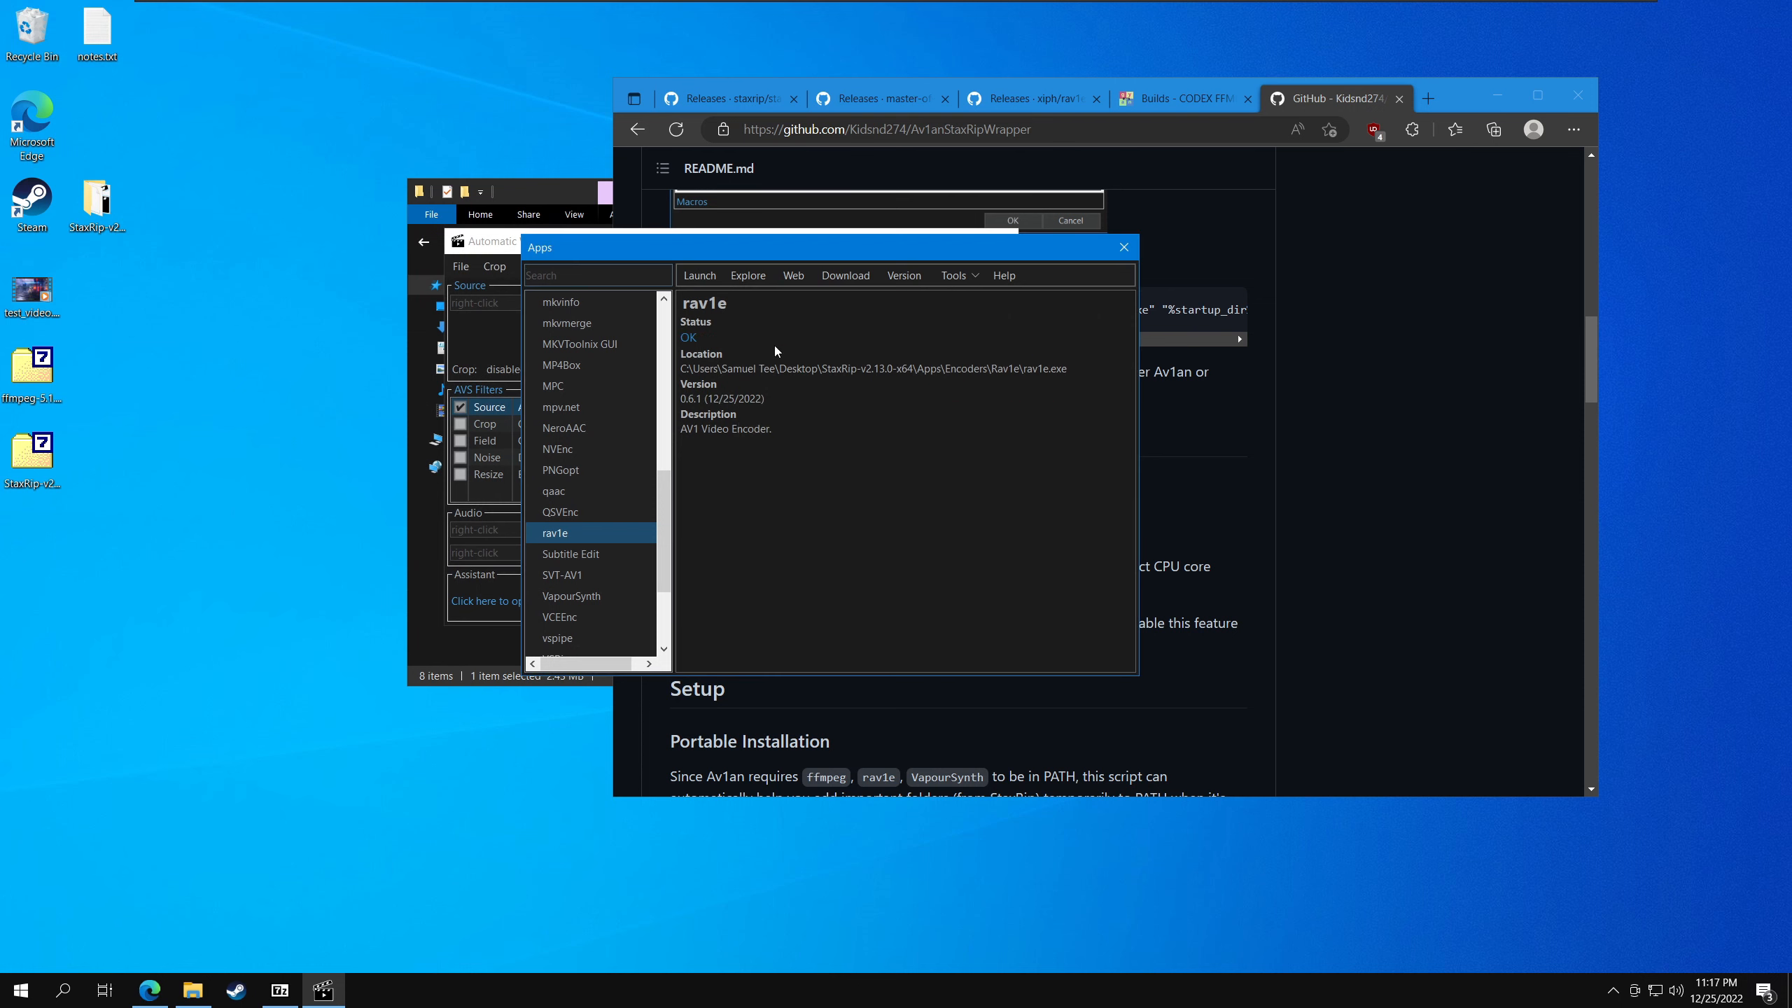
left_click(1124, 247)
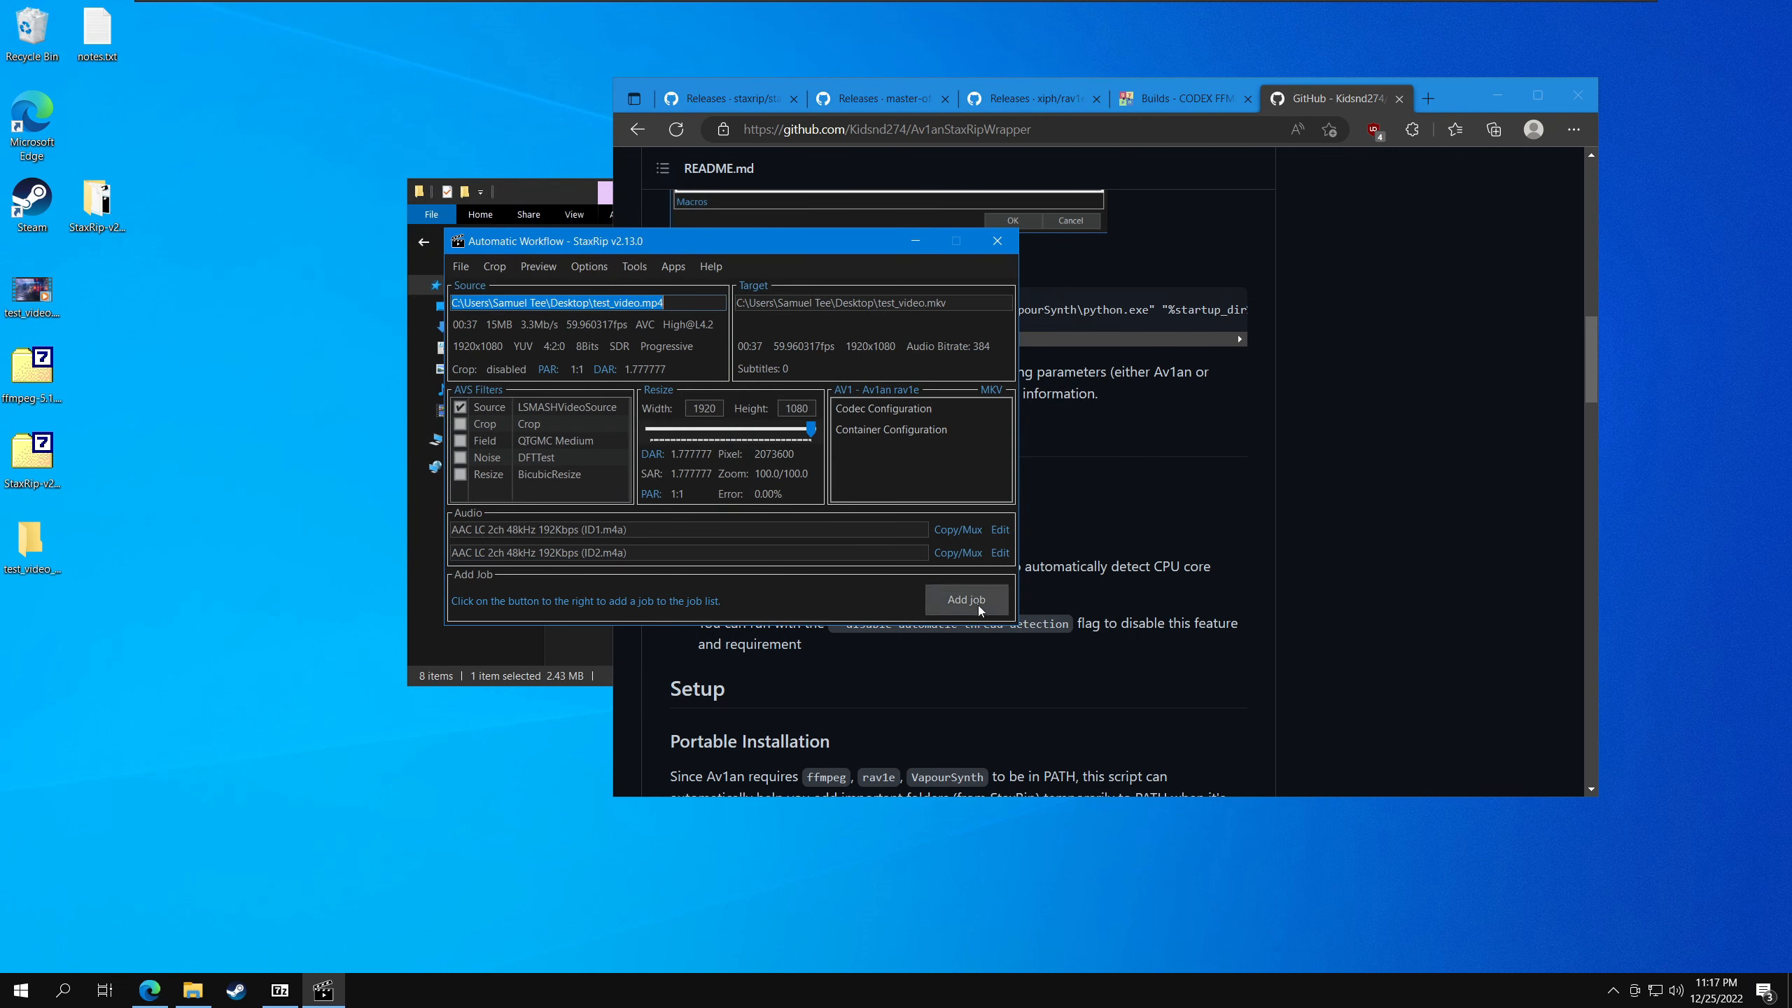
- Add the test_video.mp4 encode as a job, continue despite the low disk space, and start processing
left_click(985, 602)
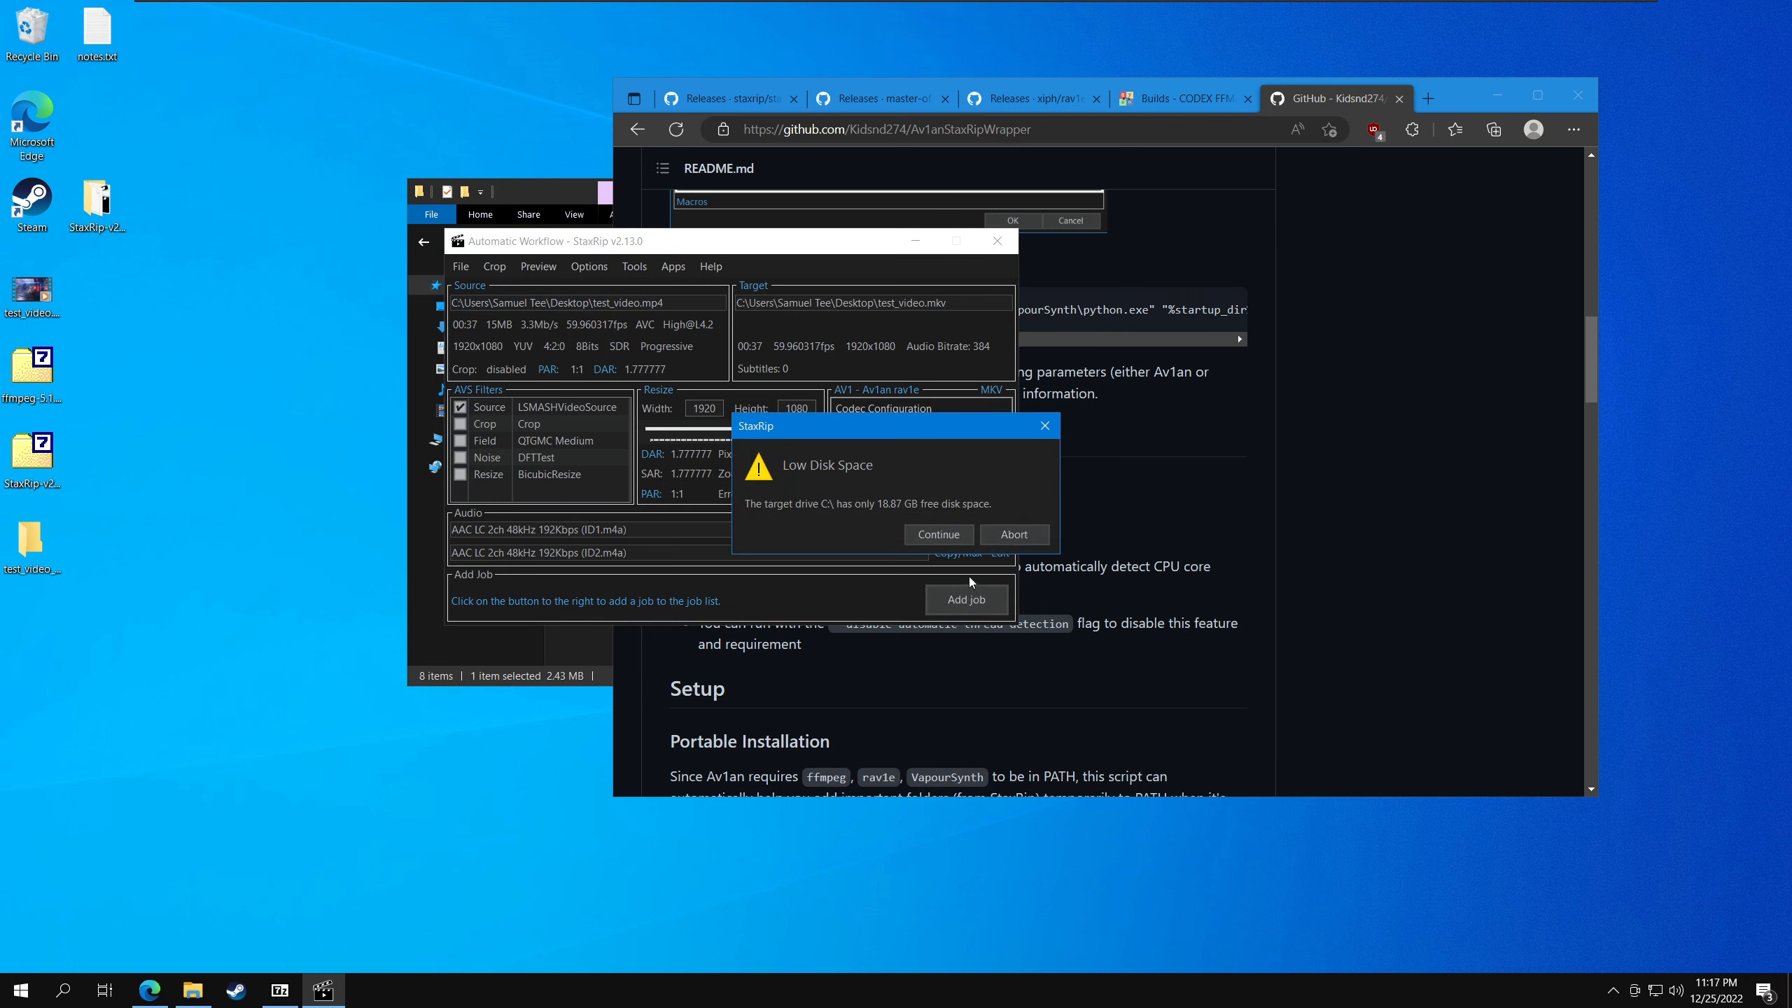
left_click(949, 535)
left_click(528, 544)
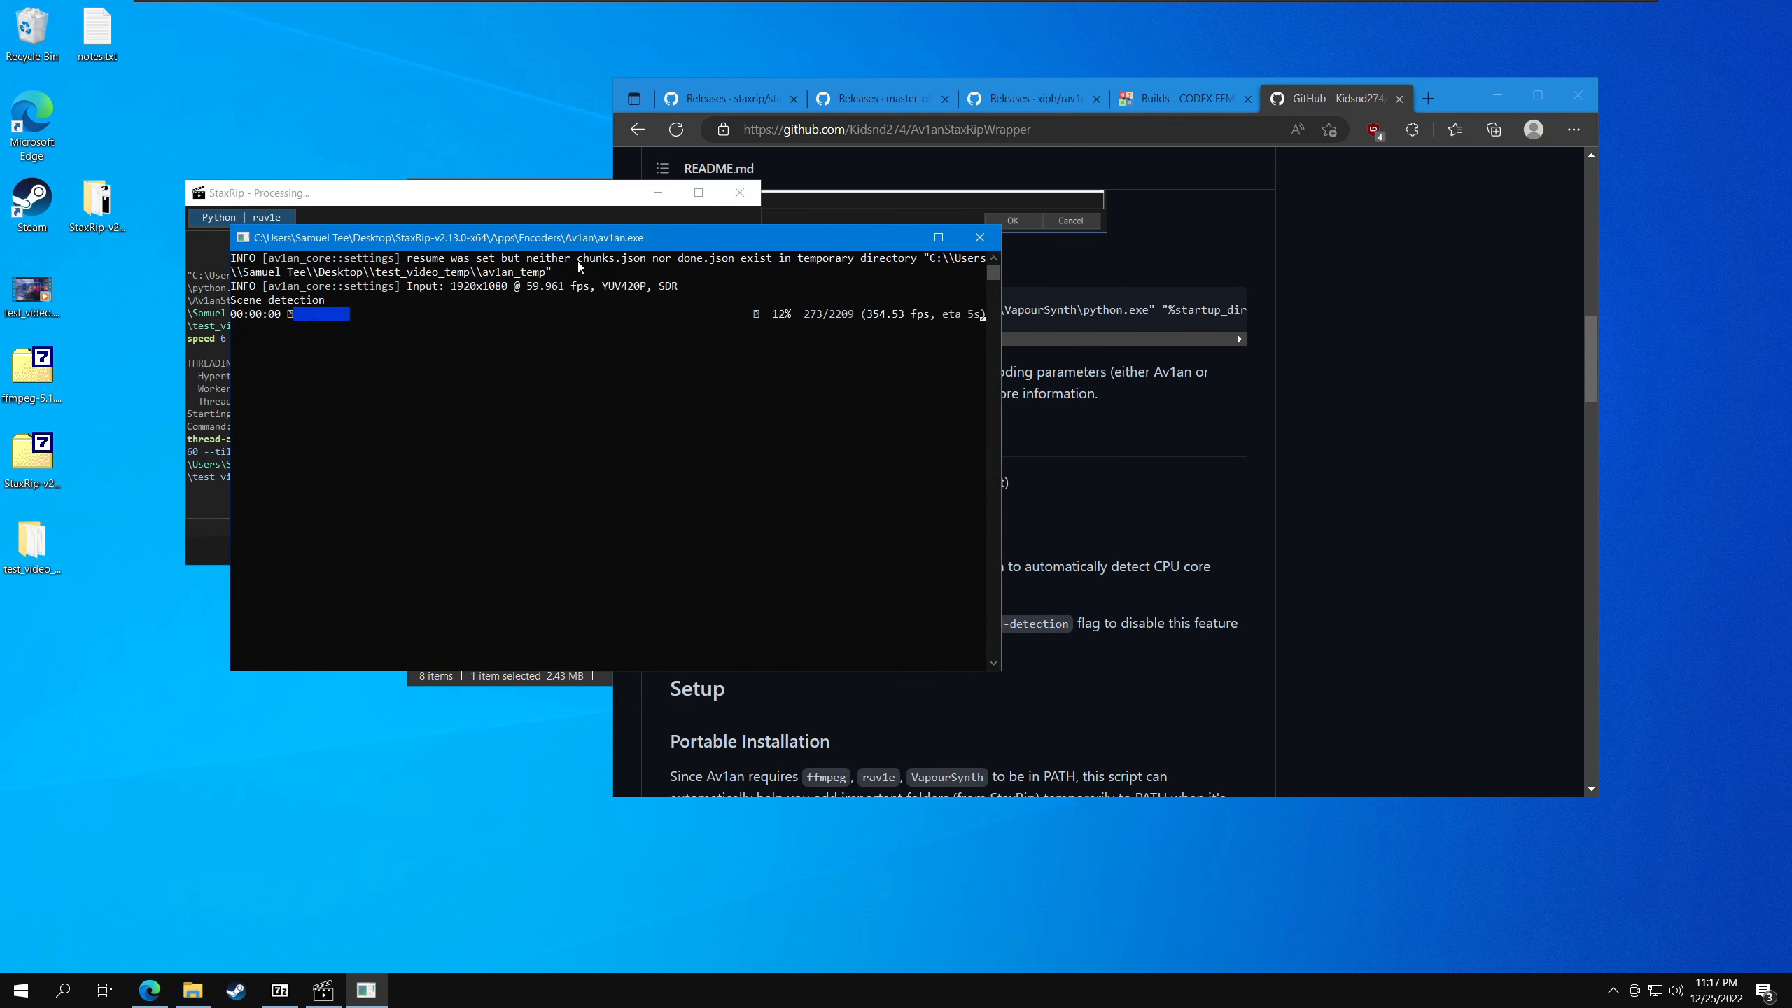
- Arrange the Av1an console beside the StaxRip processing window and examine the scene detection, encoding progress and generated command
left_click_drag(577, 260, 838, 228)
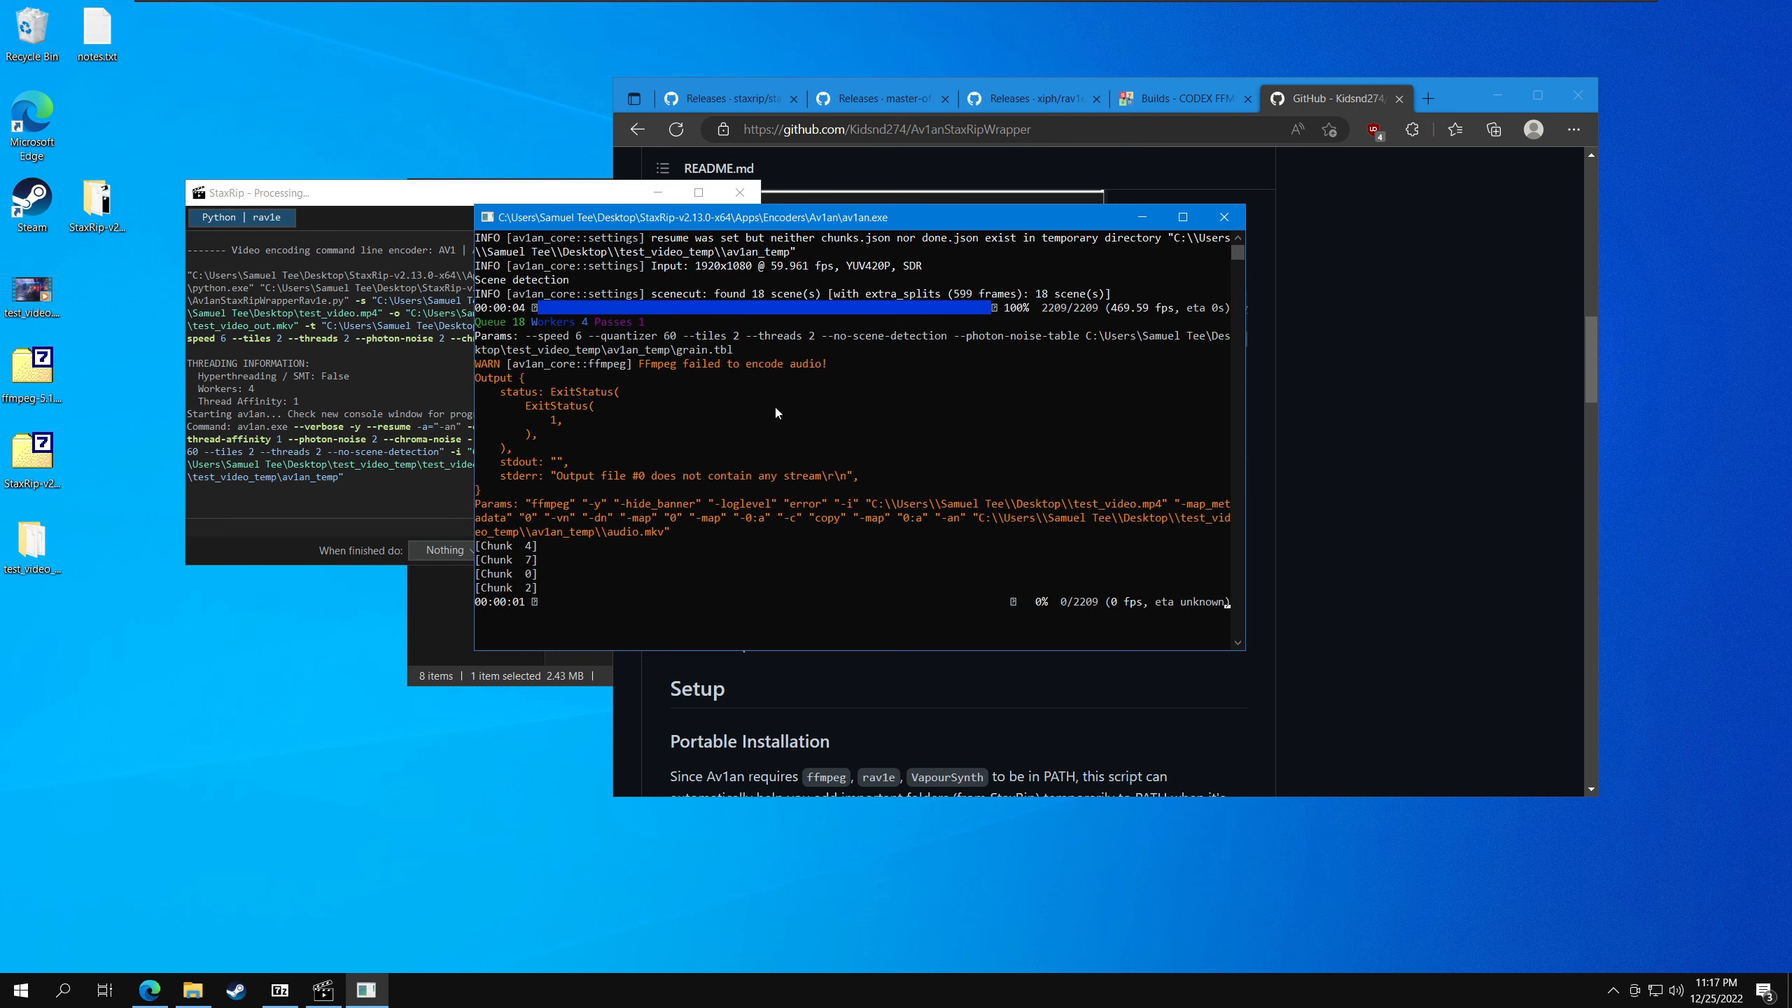
left_click_drag(760, 219, 821, 182)
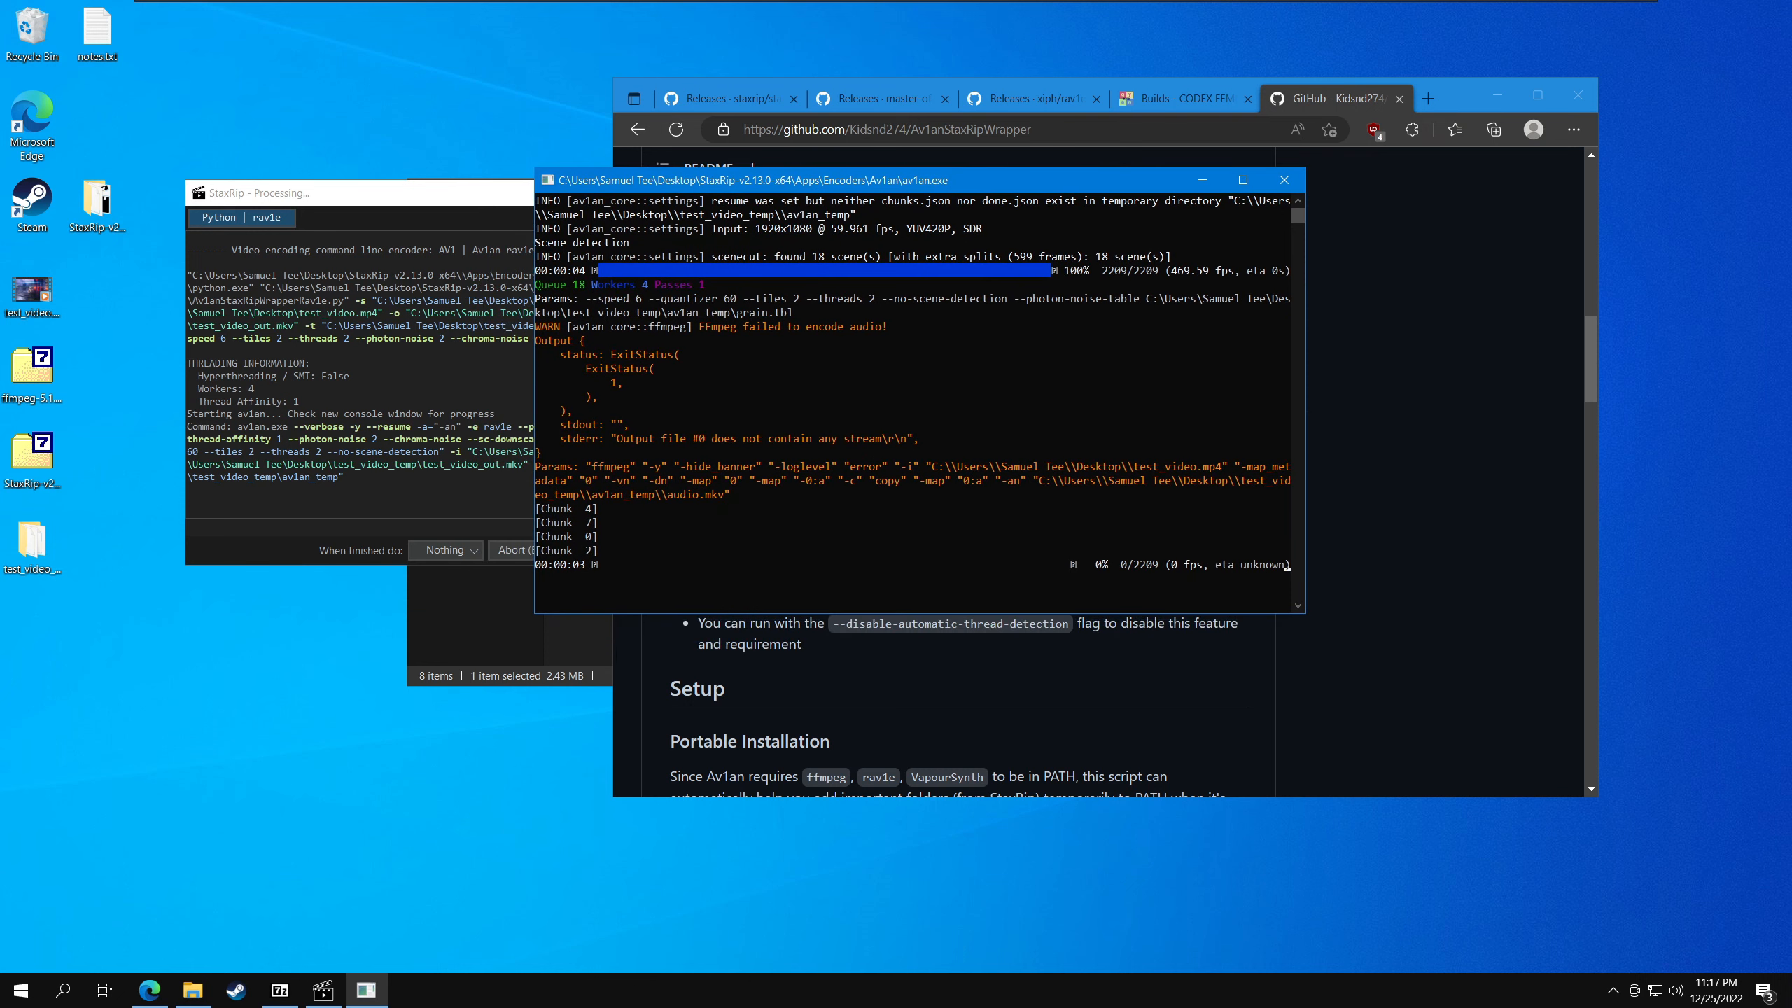
left_click(469, 487)
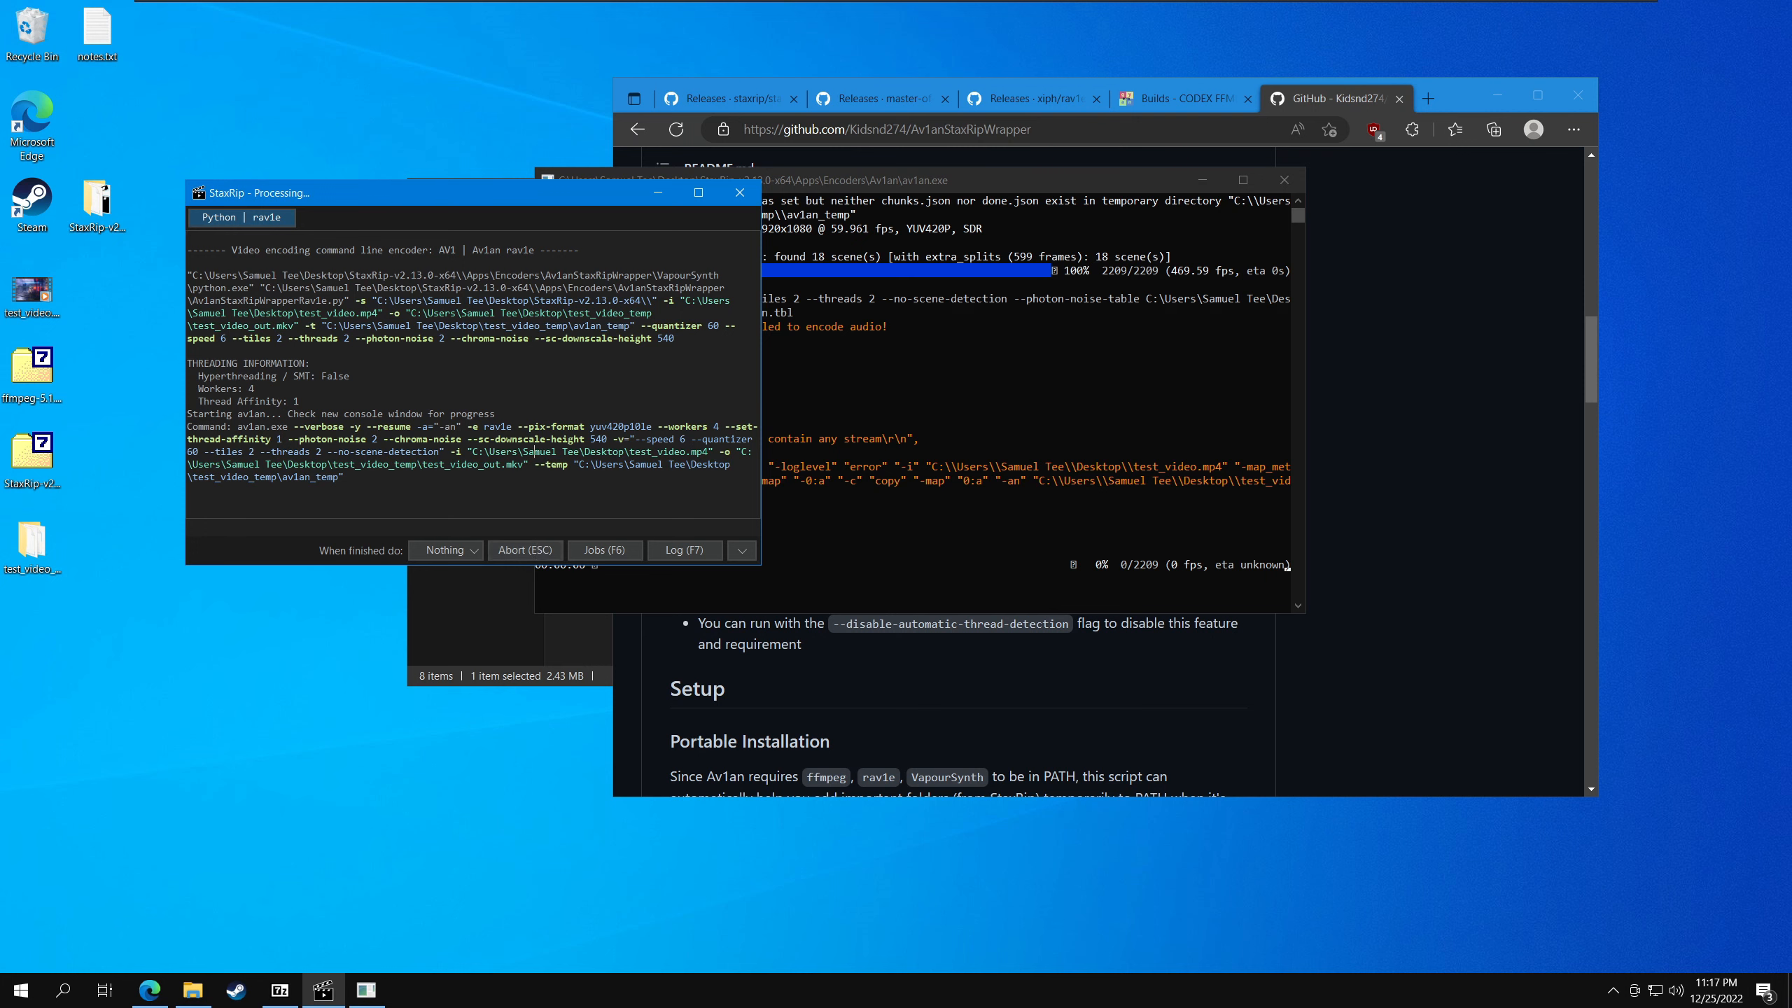
left_click(815, 202)
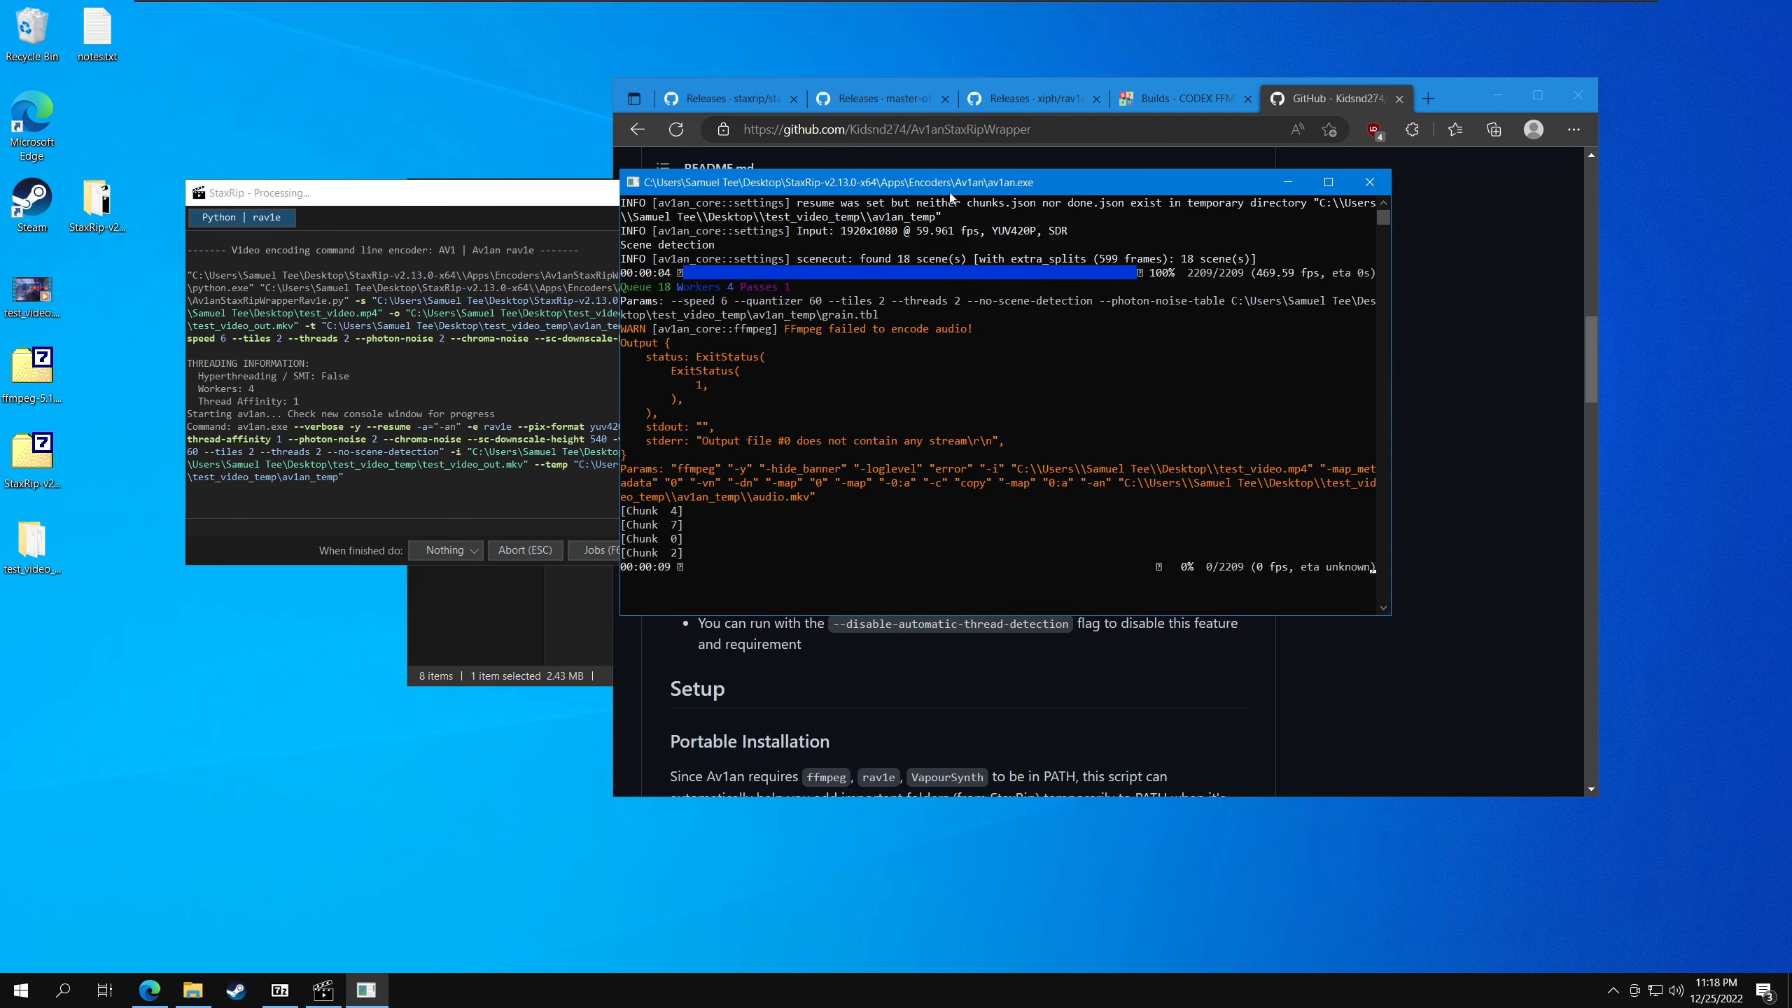
left_click_drag(981, 185, 940, 155)
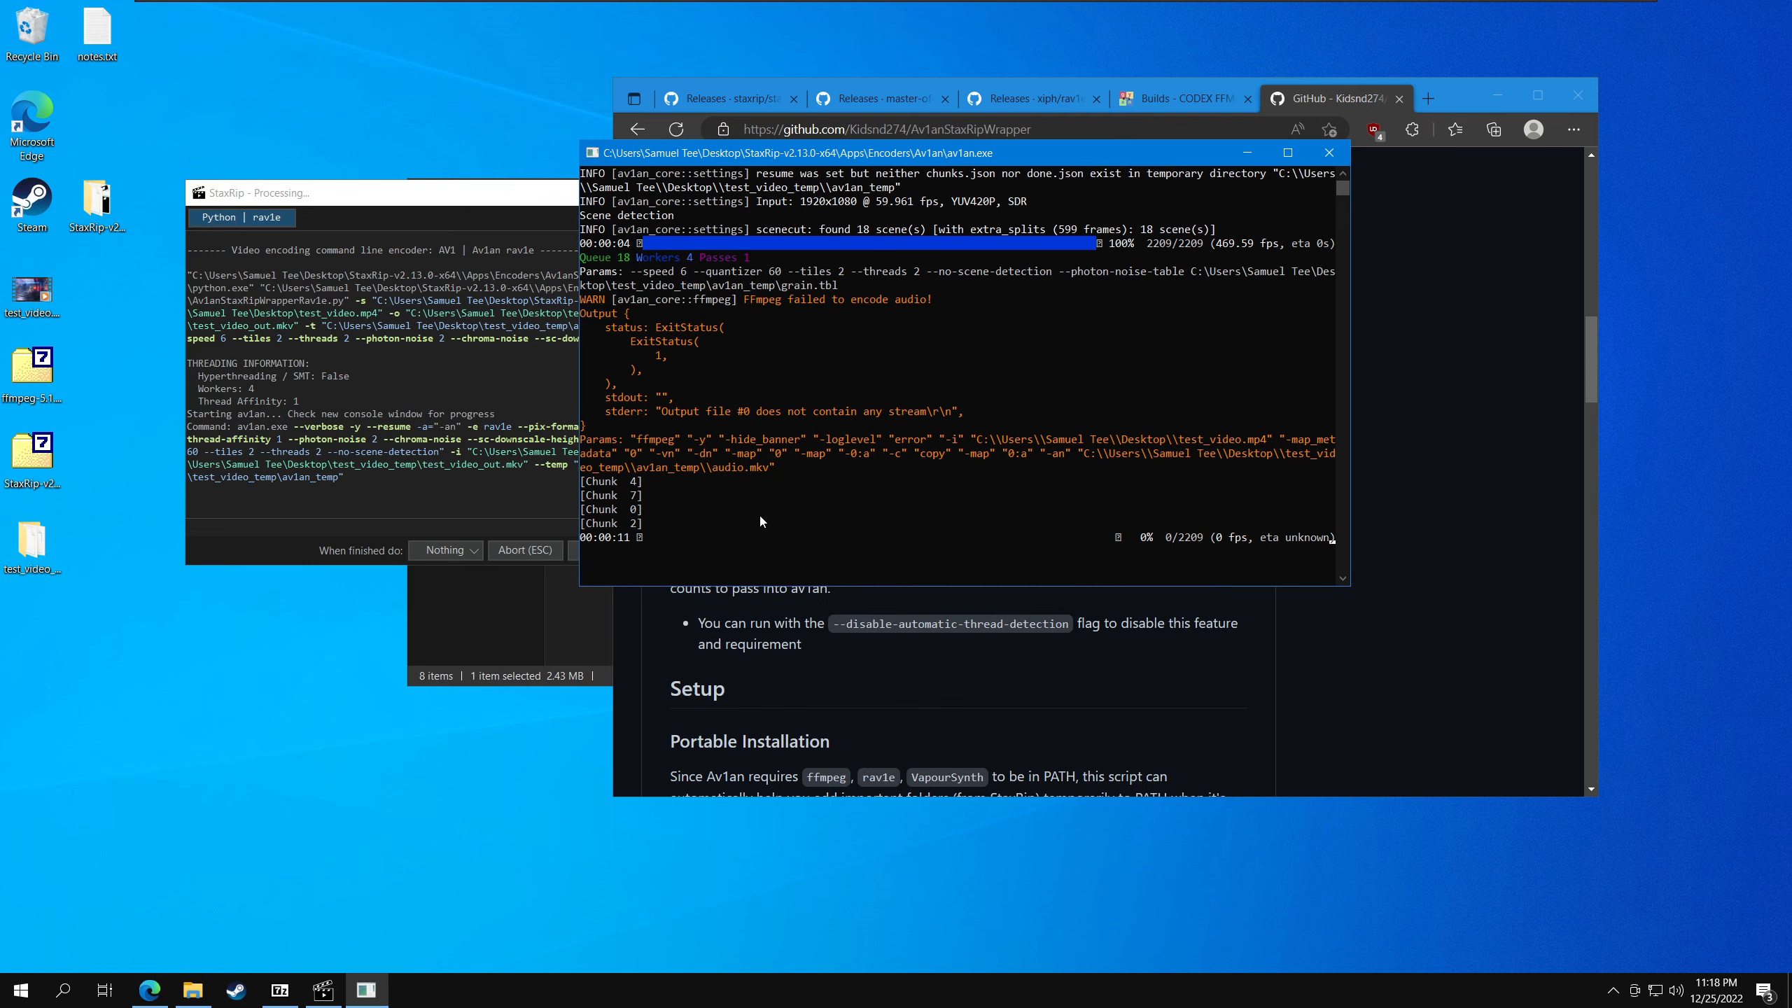
left_click_drag(497, 200, 489, 224)
left_click(791, 154)
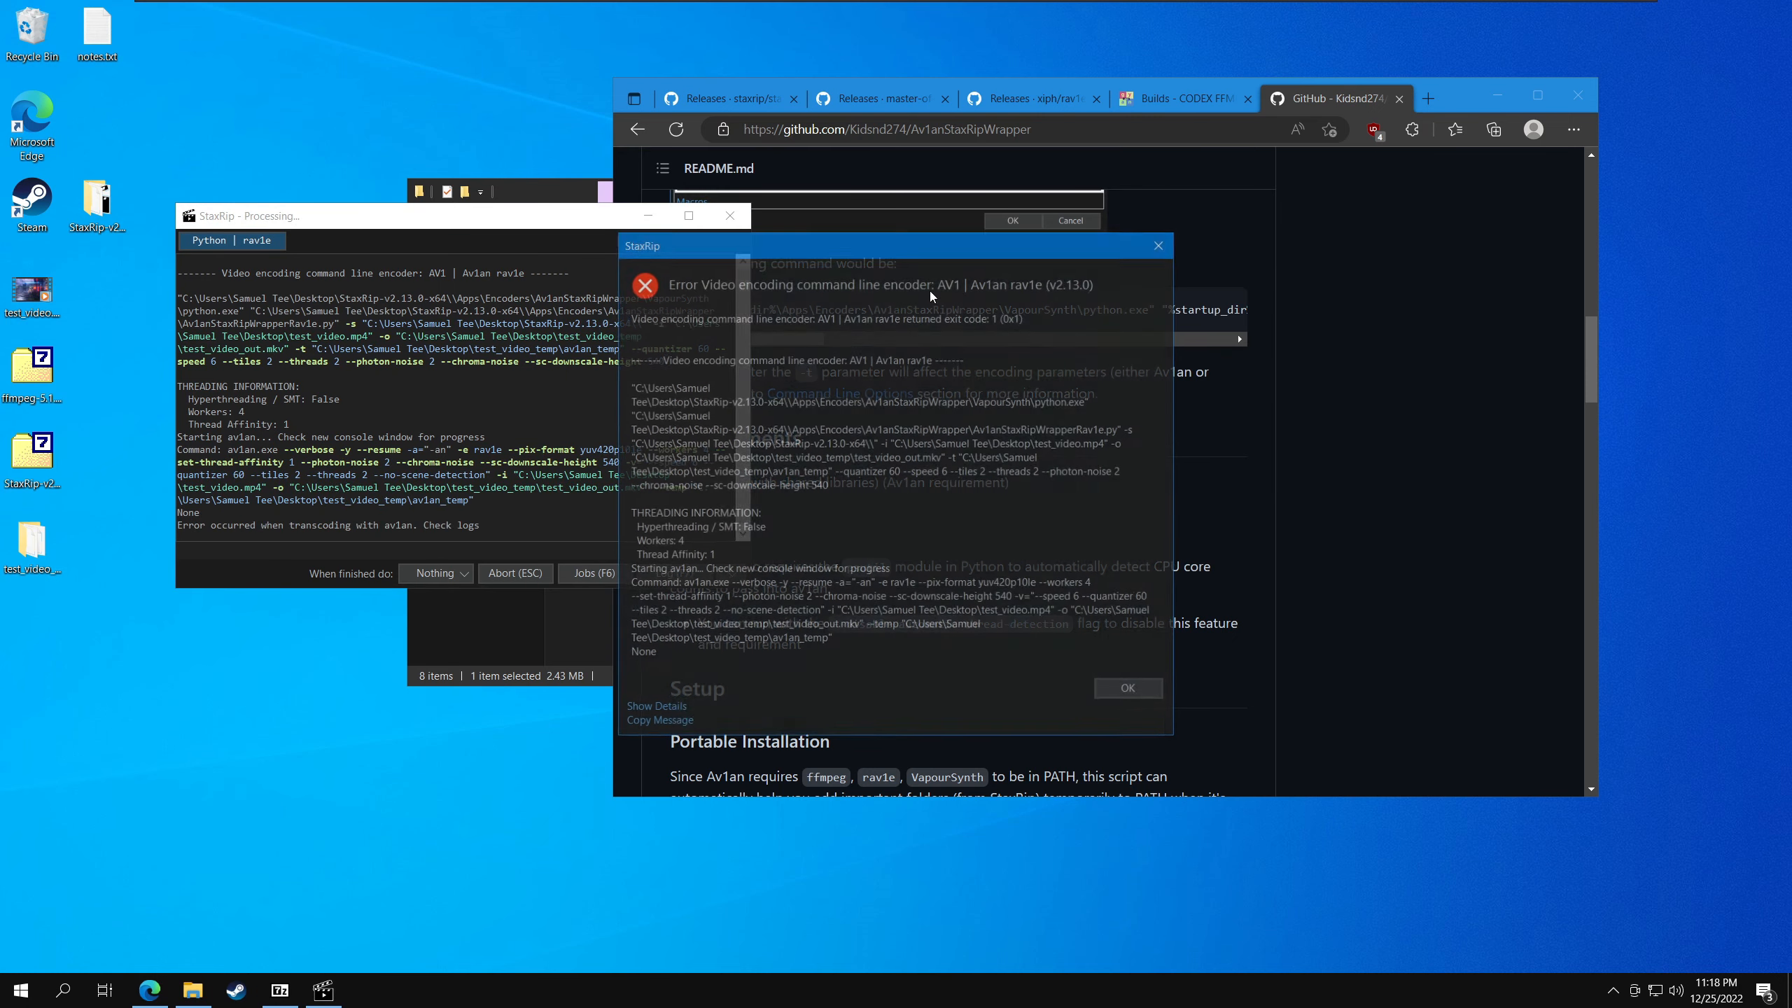
- Dismiss the encoding error, check the jobs list for the test_video job, and close the list
left_click(1130, 690)
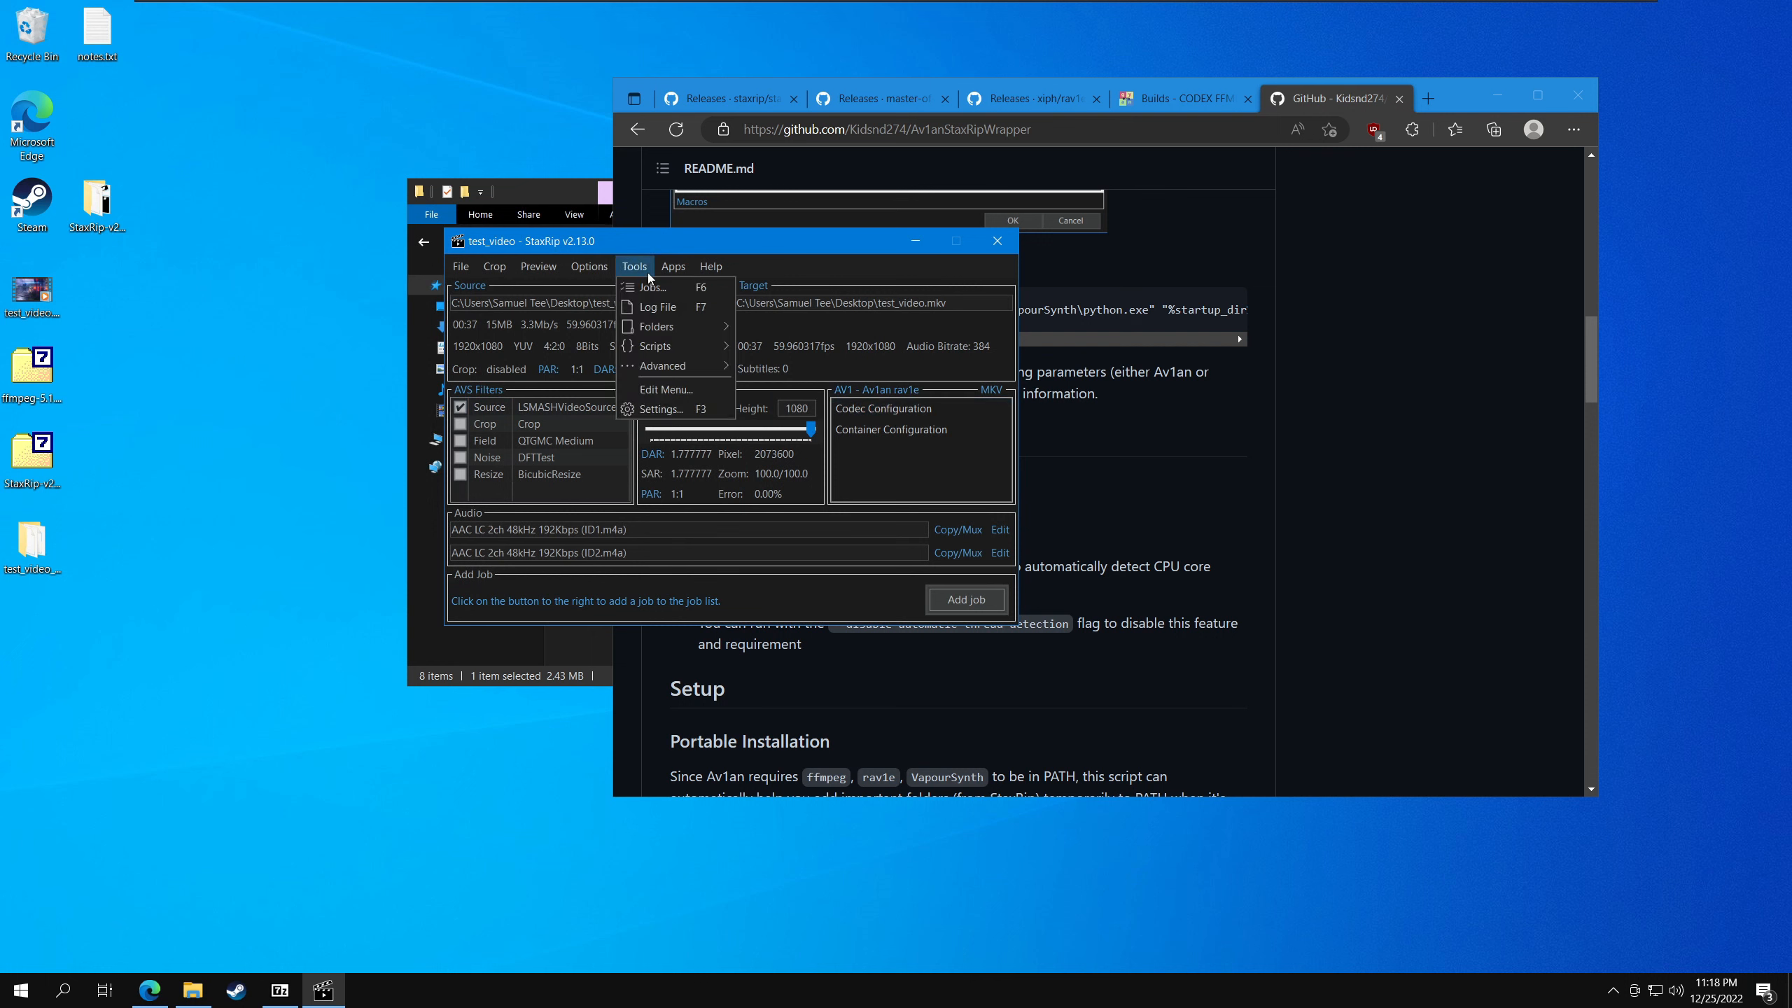
left_click(645, 286)
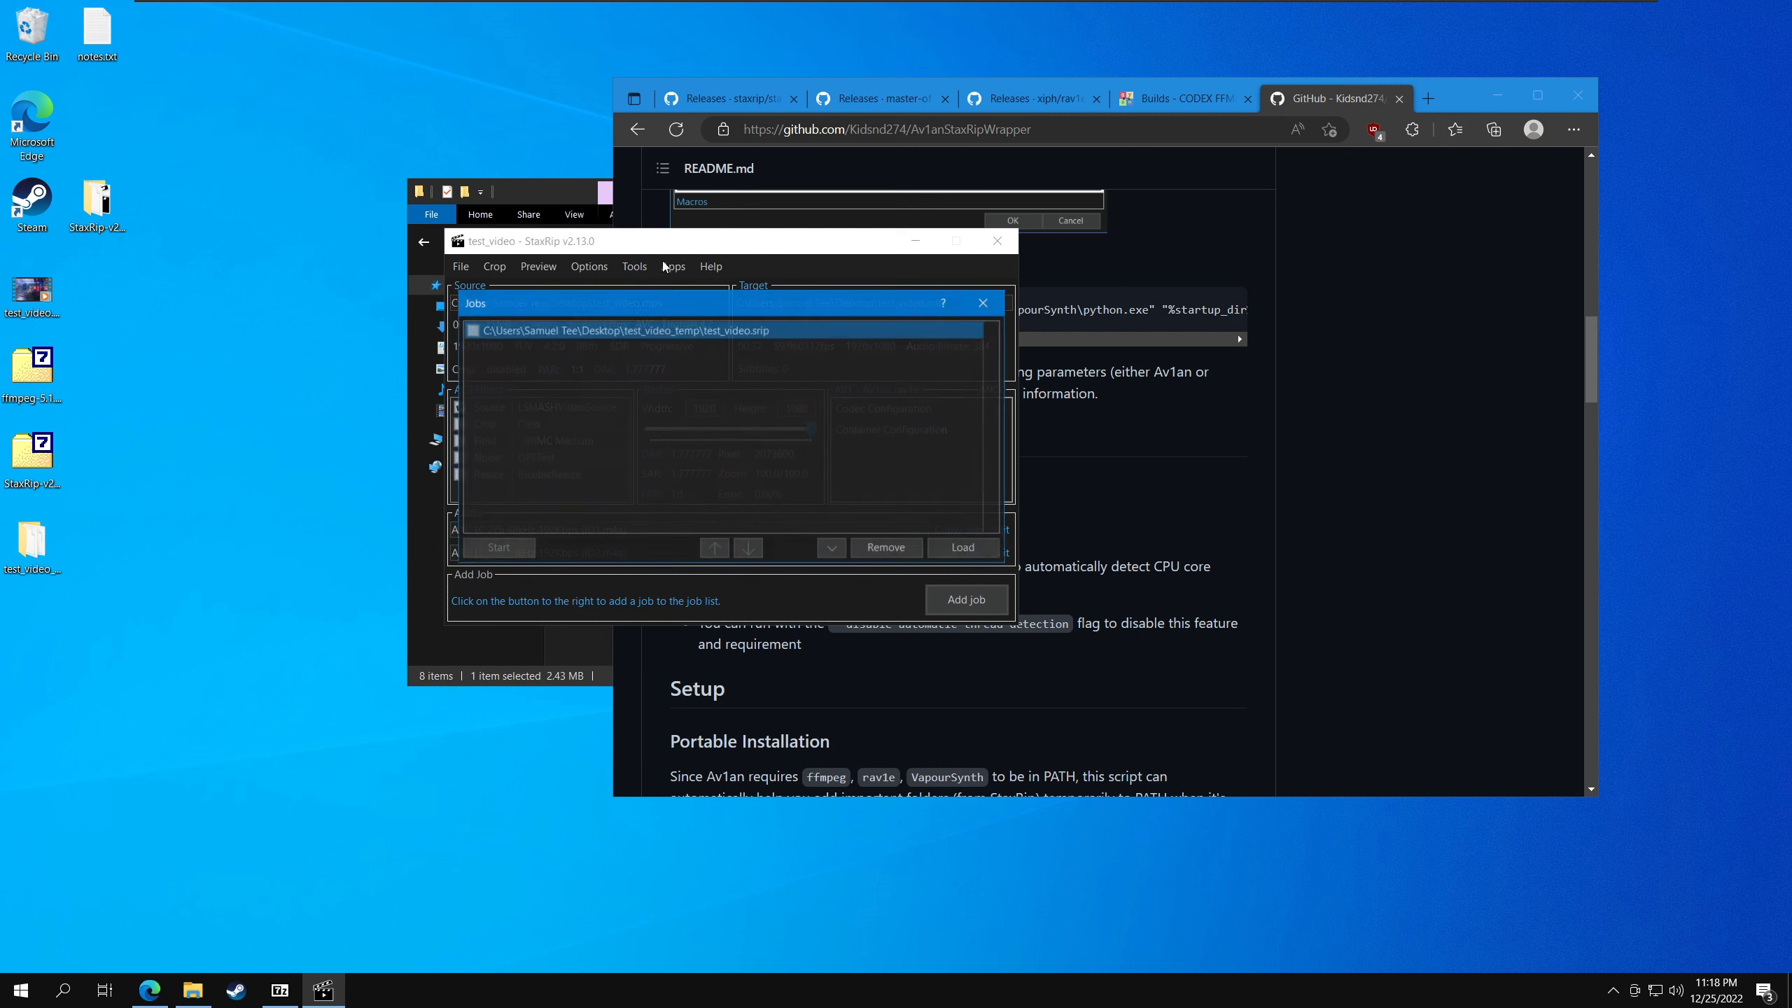
left_click(983, 303)
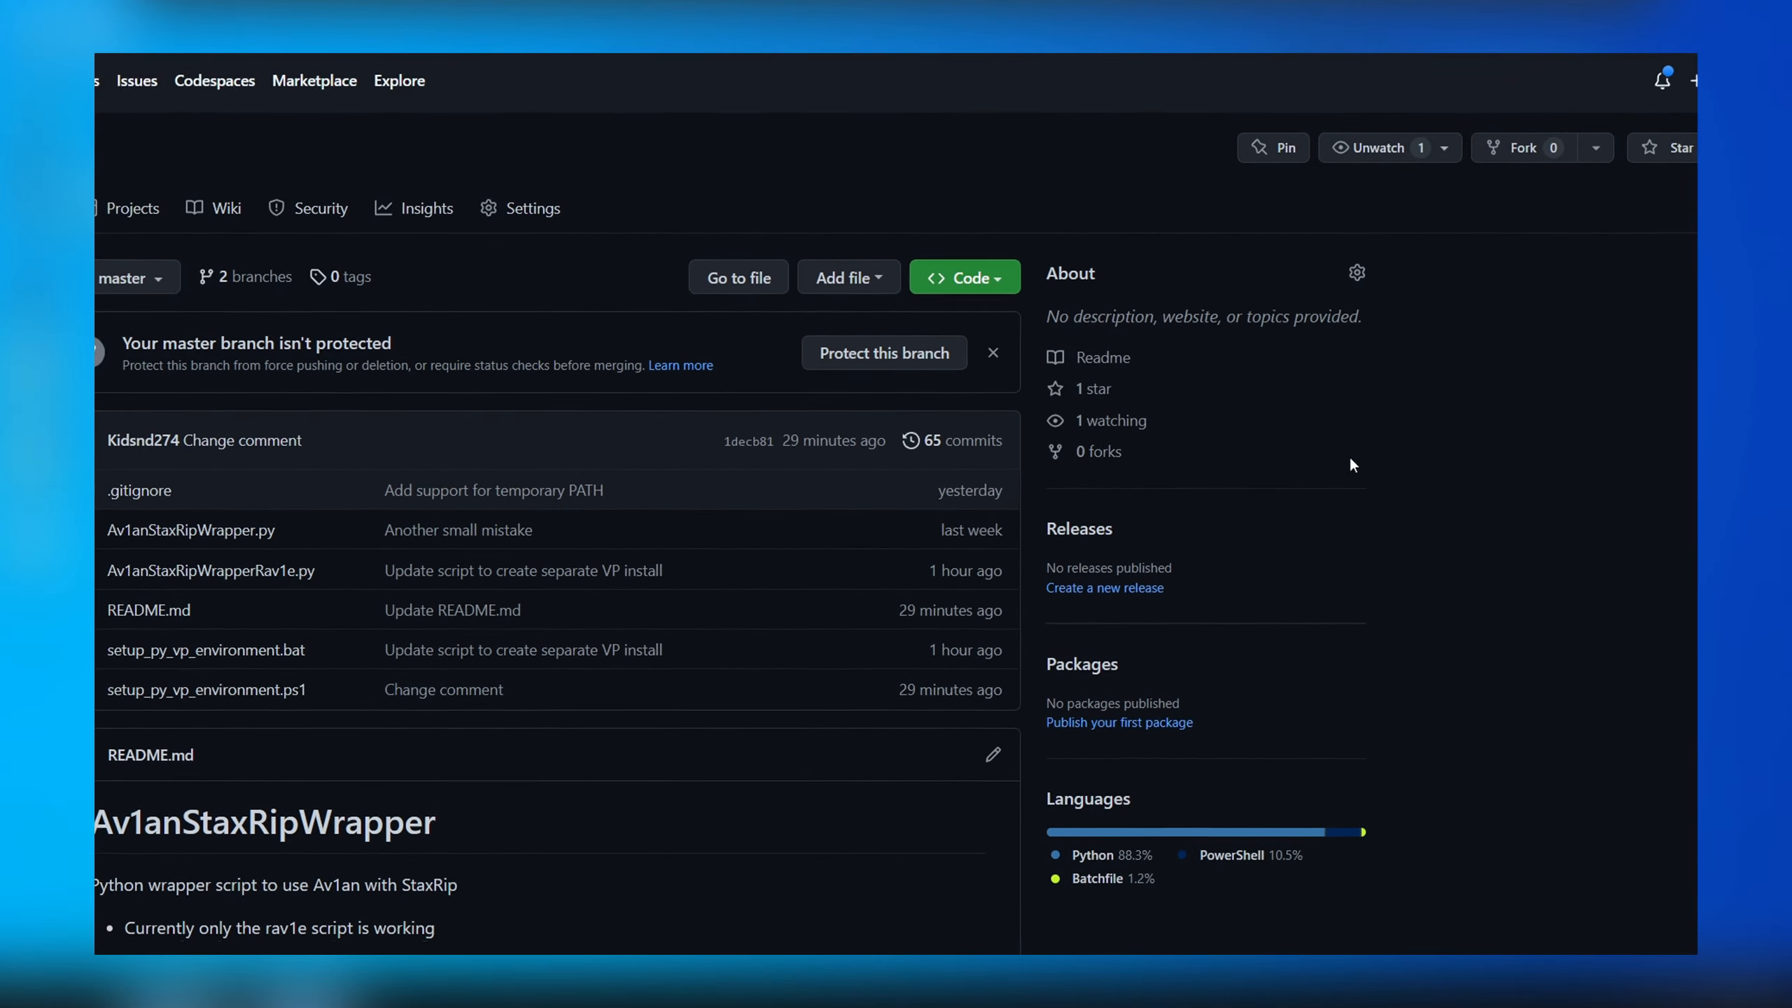
- Star the Av1anStaxRipWrapper repository on GitHub
left_click(1636, 187)
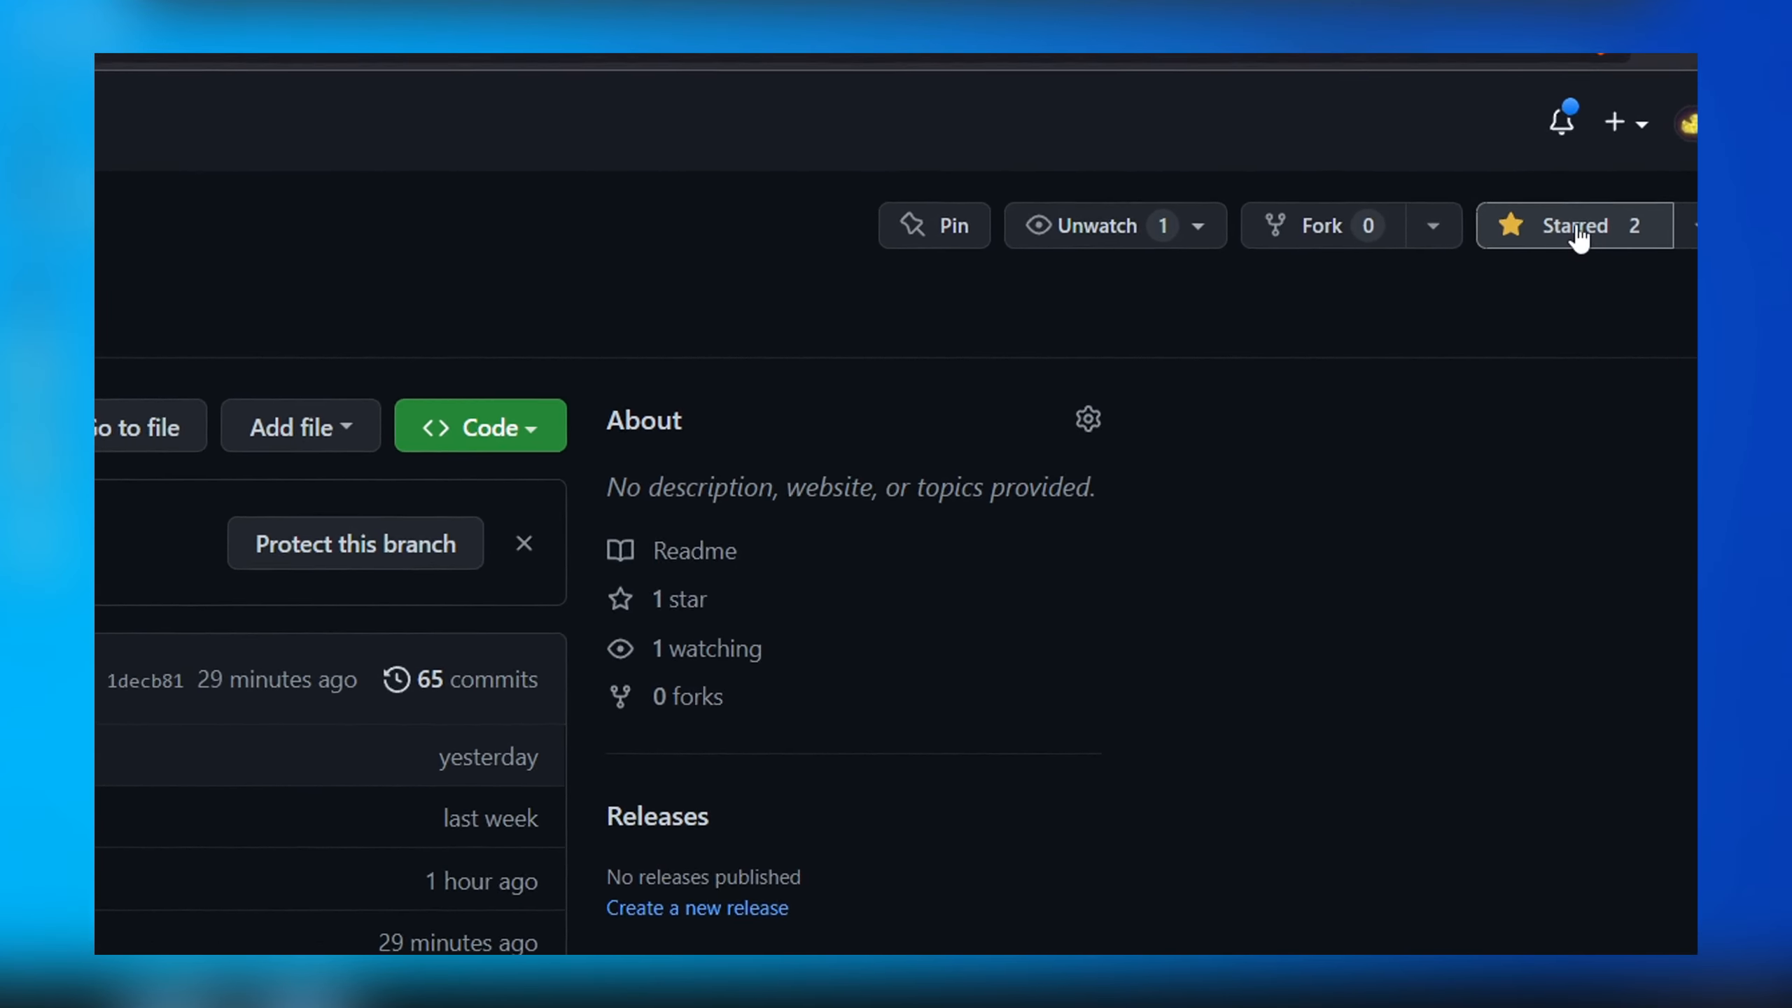